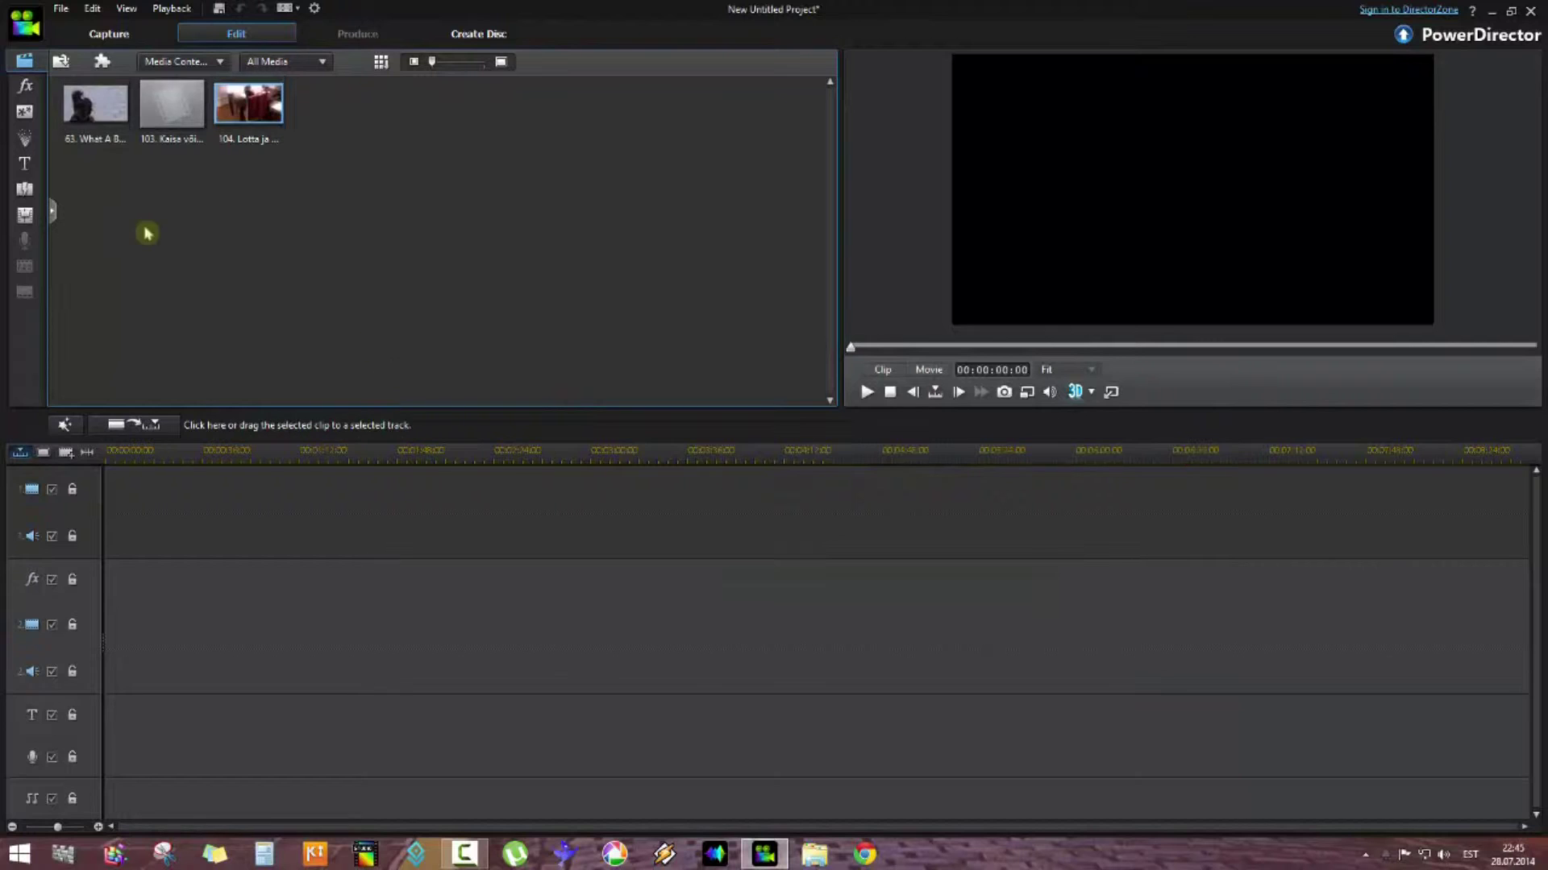
Place the "63. What A Beautiful Day" clip at the start of track 1, split it at 00:00:47:09 and remove the second part
drag(96, 105, 133, 385)
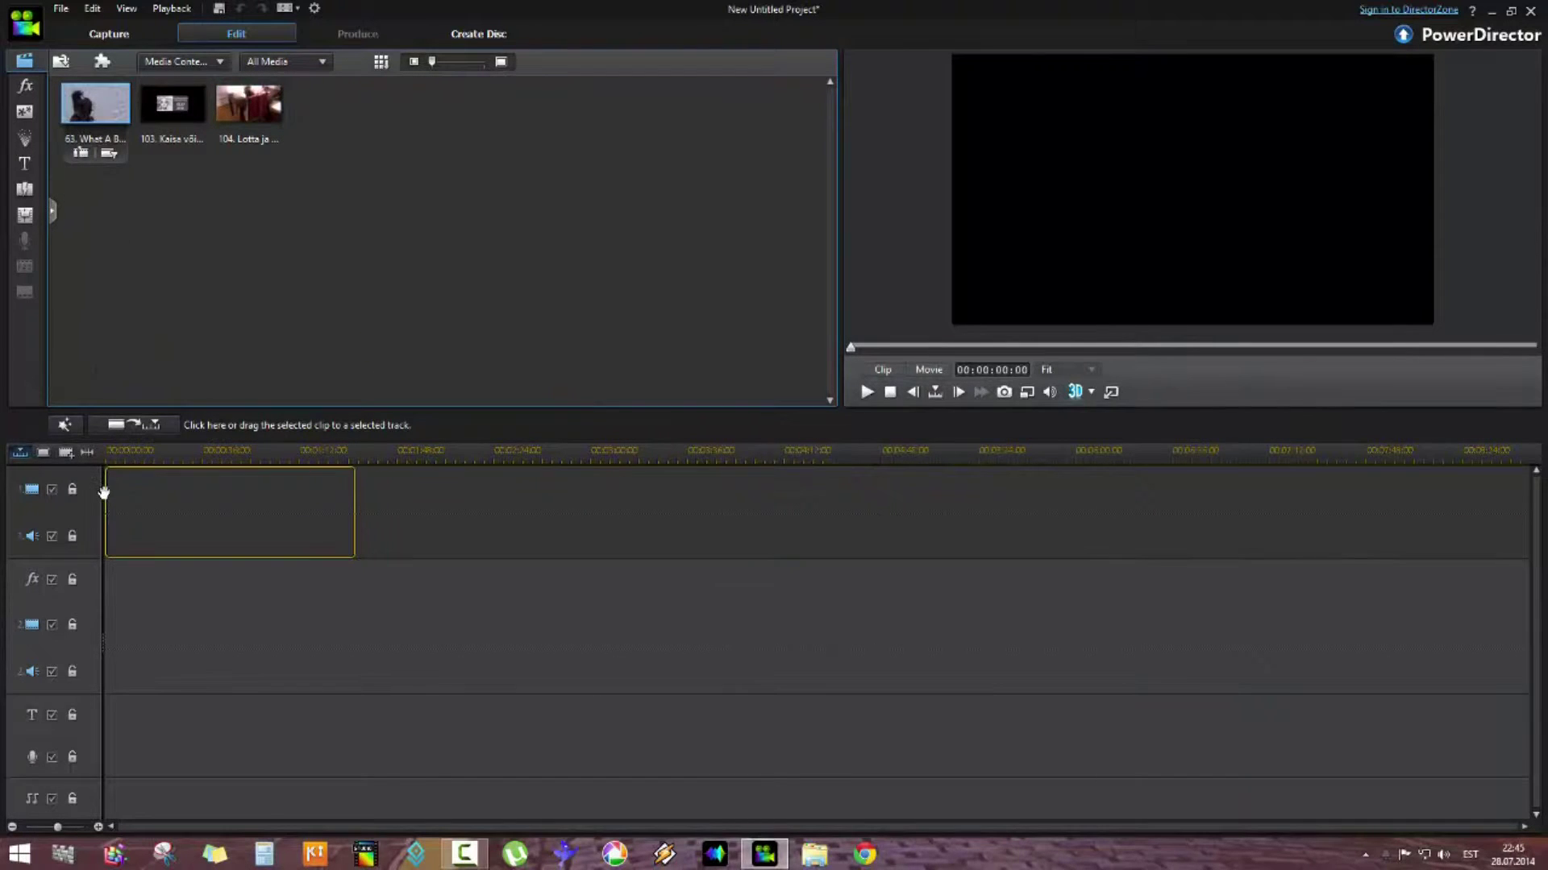
drag(104, 493, 104, 492)
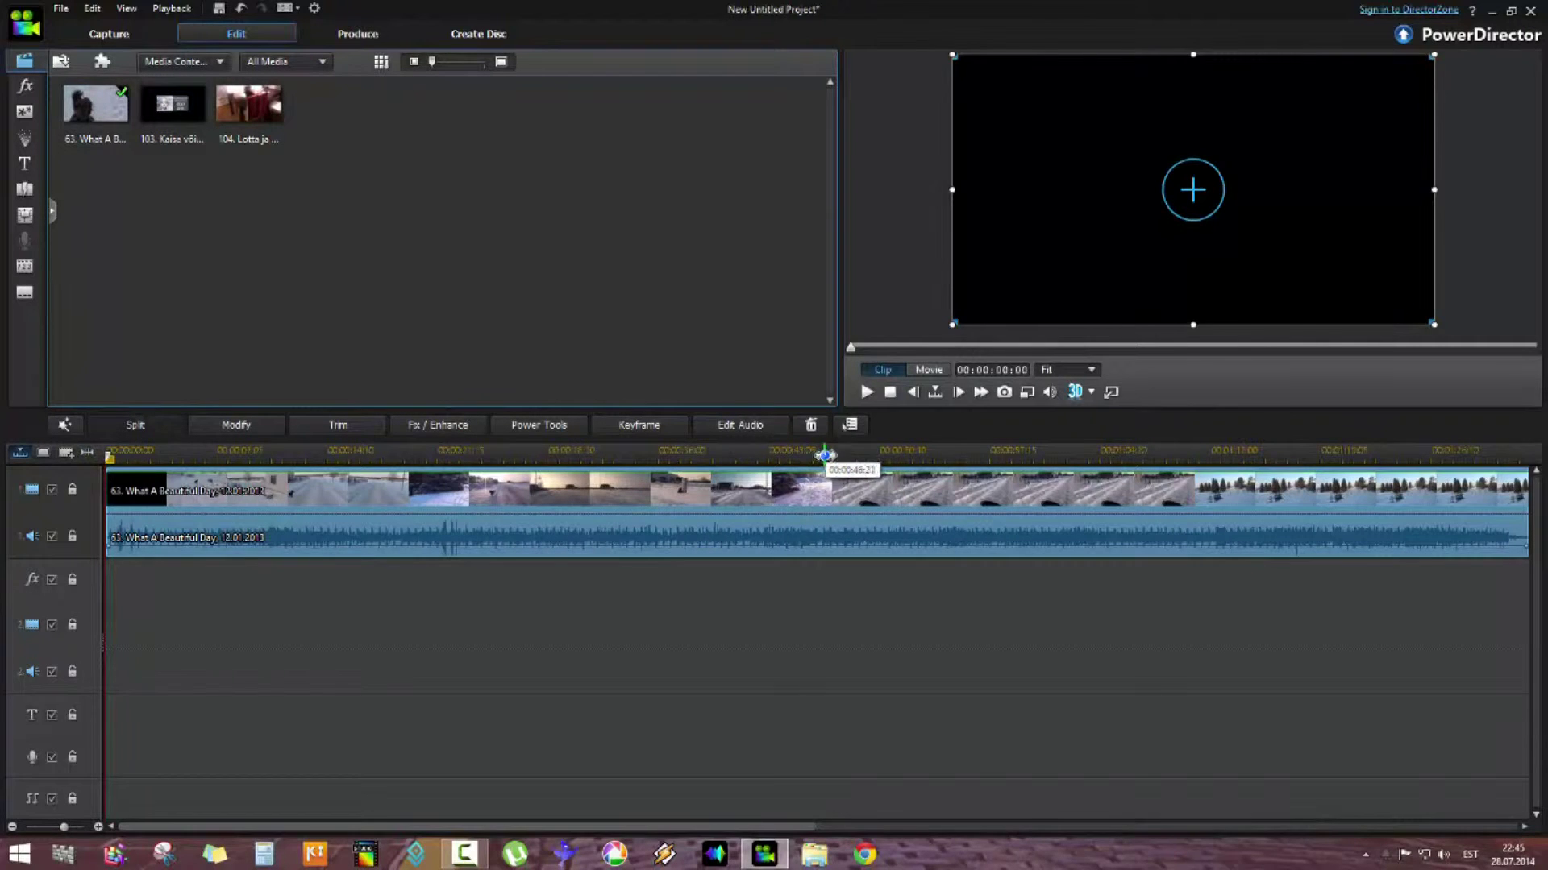
click(833, 455)
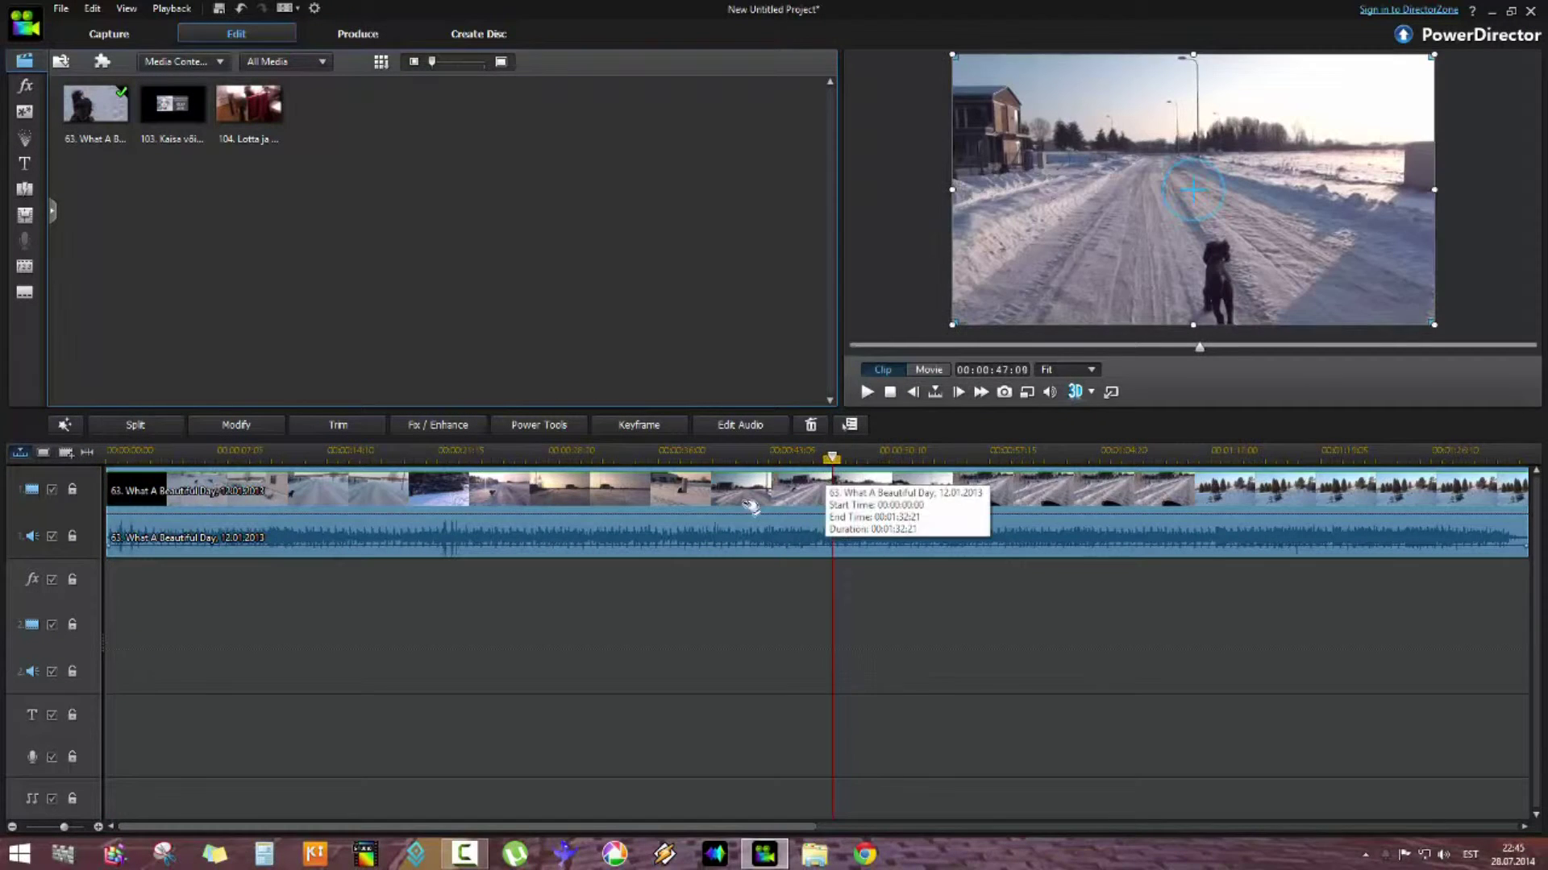
click(145, 426)
right_click(884, 495)
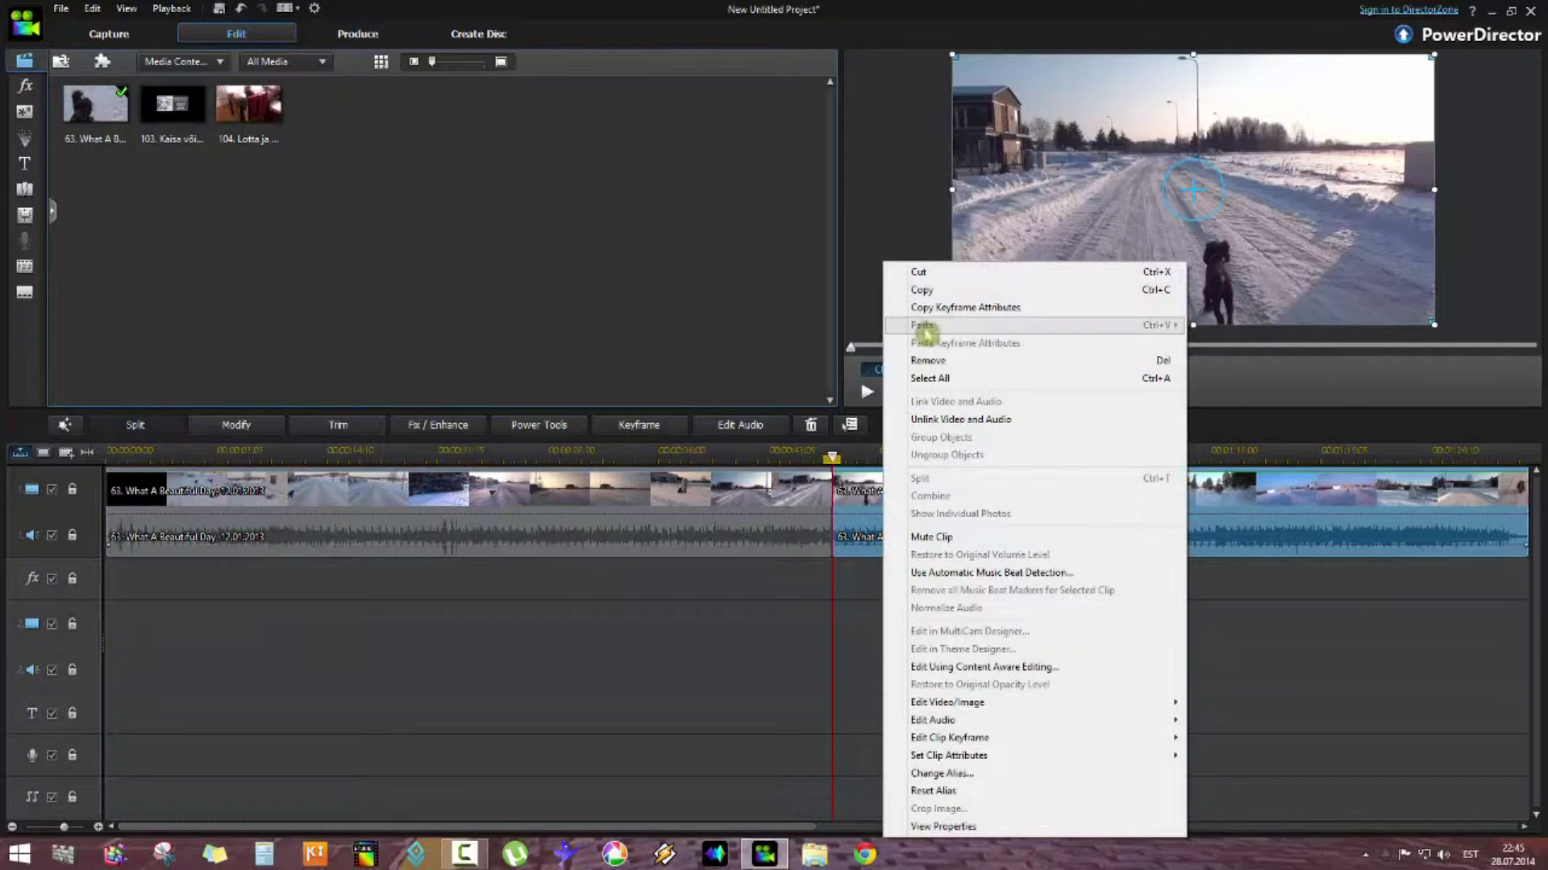
click(931, 360)
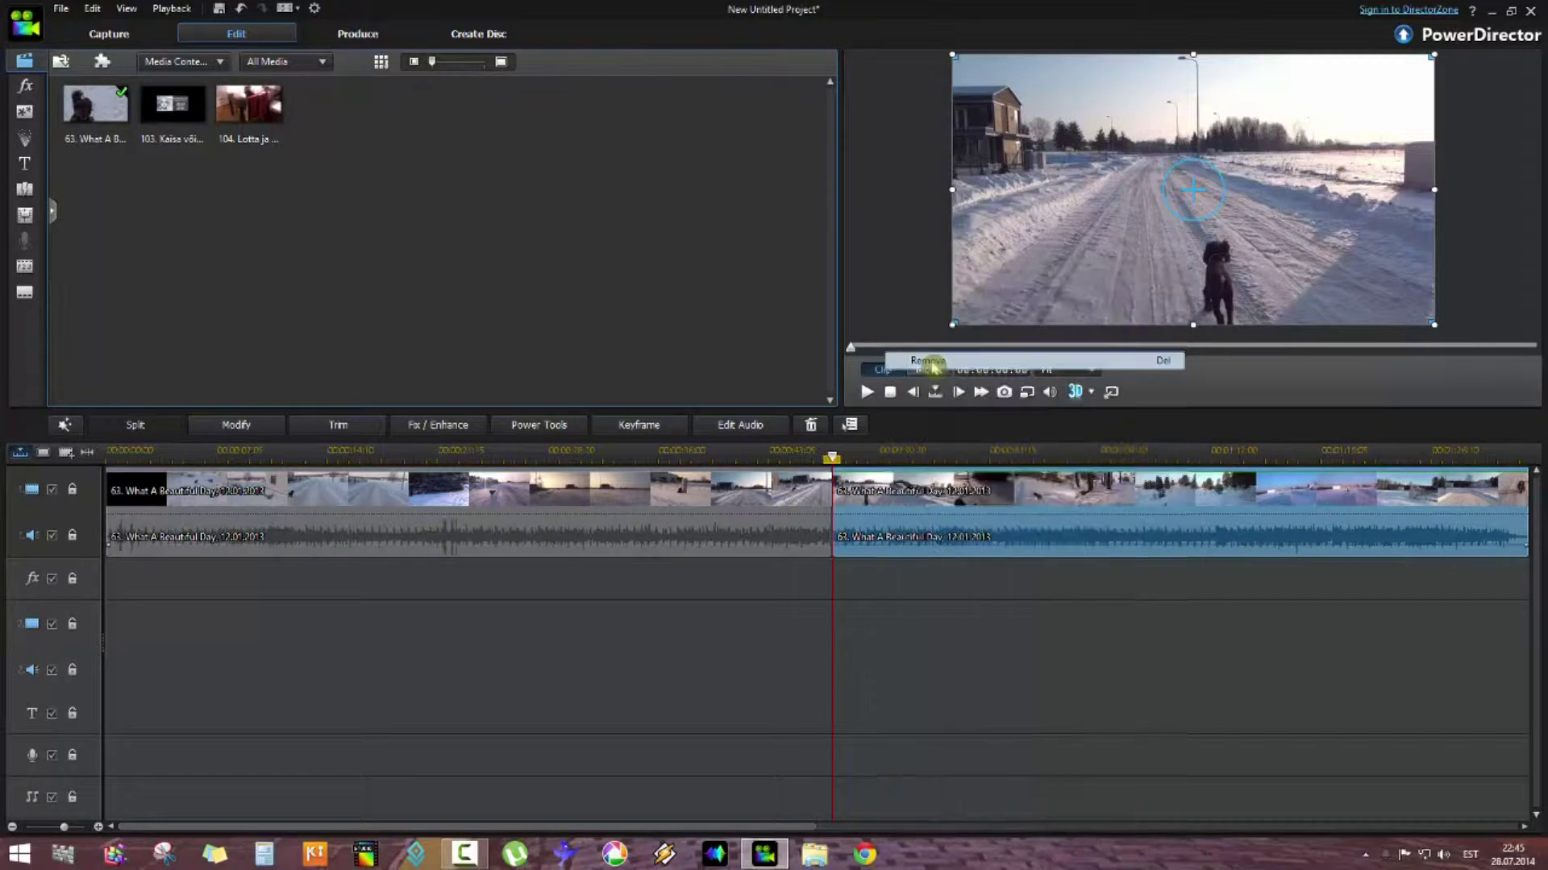
click(86, 453)
Place the black 0,0,0 color board on track 2, starting at about 7 seconds
click(199, 63)
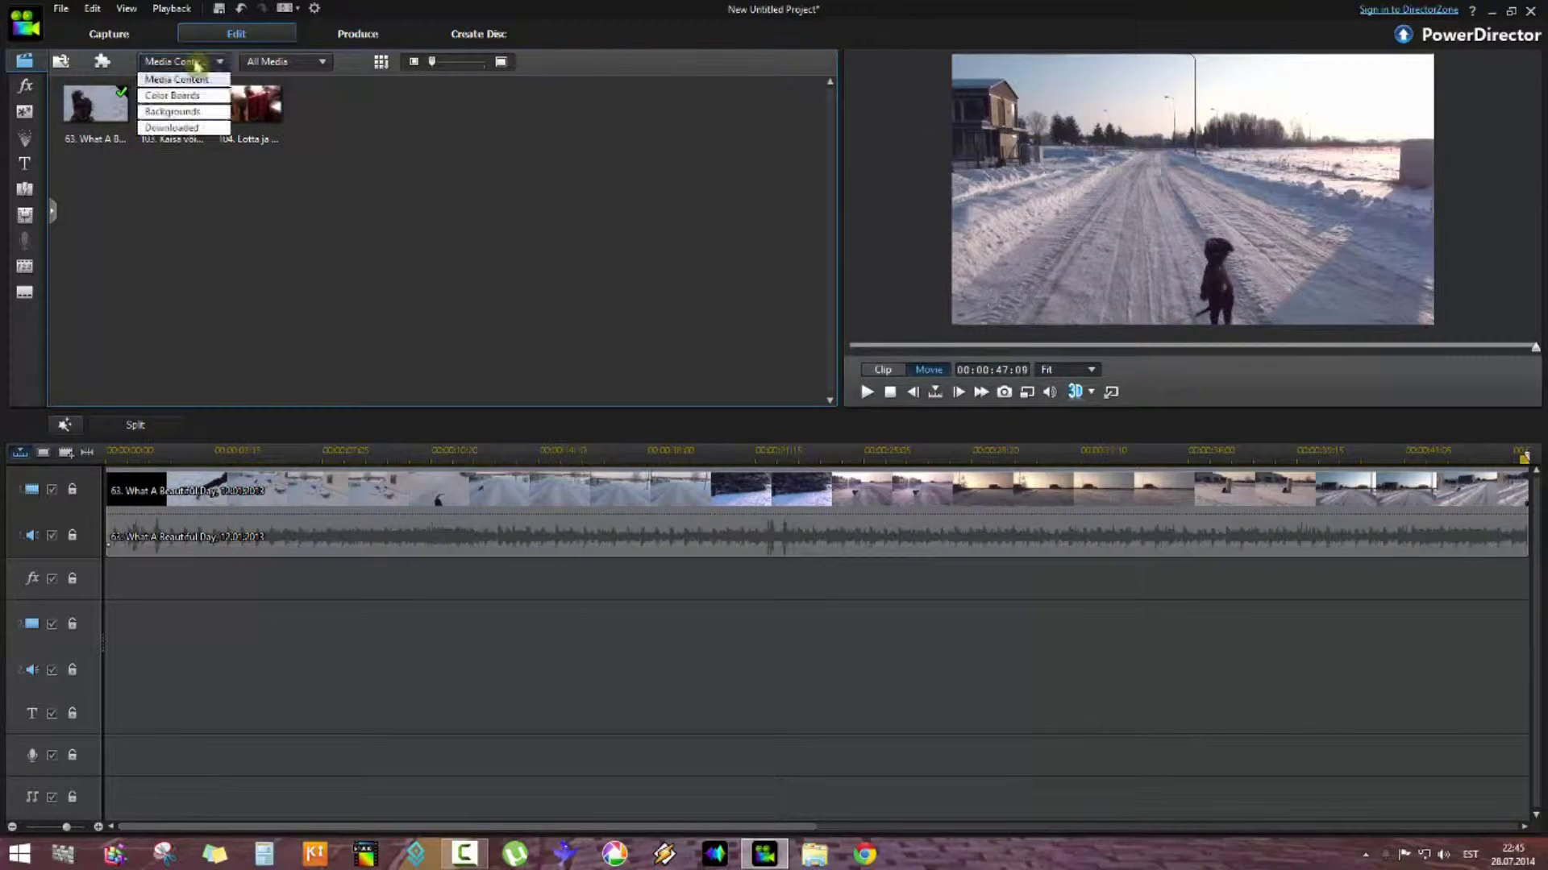
click(187, 103)
drag(110, 122, 328, 615)
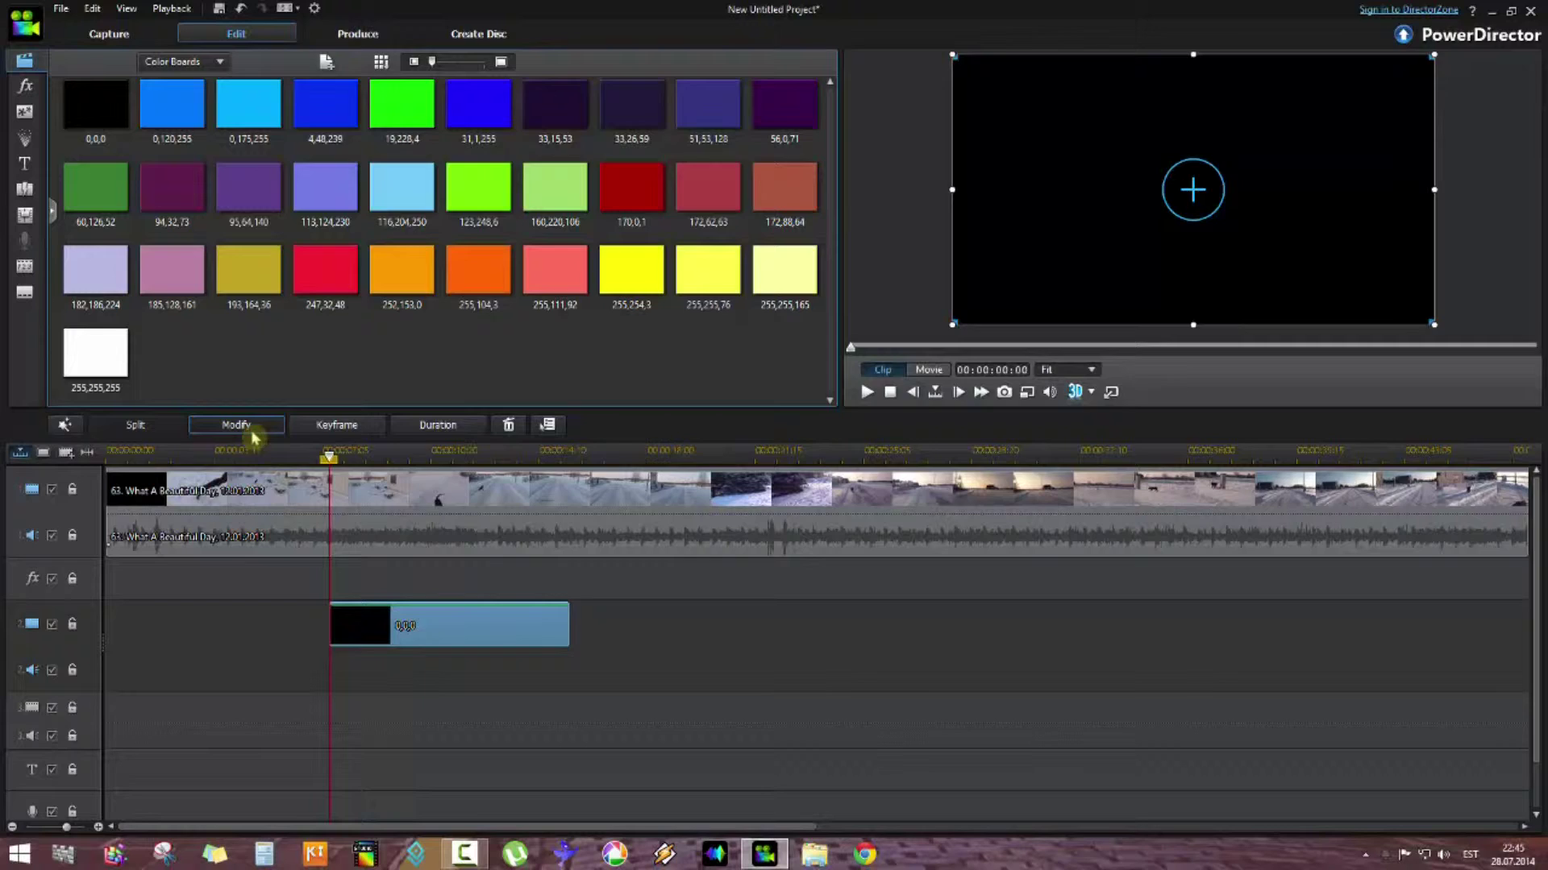
Apply a rectangle mask to the black color board and narrow it to a thin vertical line on the left third grid line
click(251, 431)
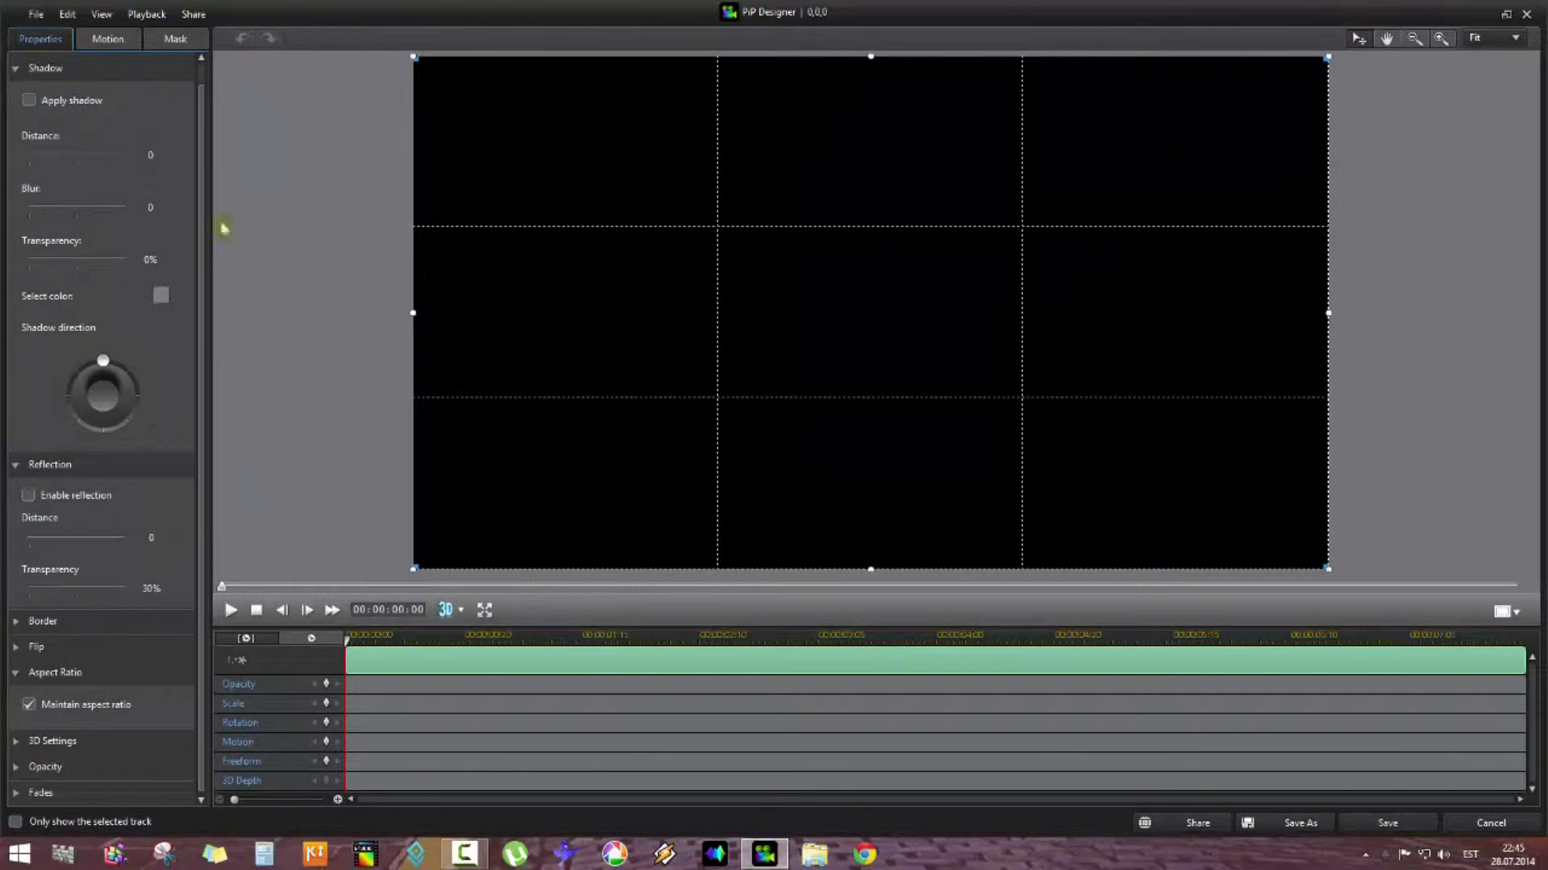
click(174, 41)
click(137, 282)
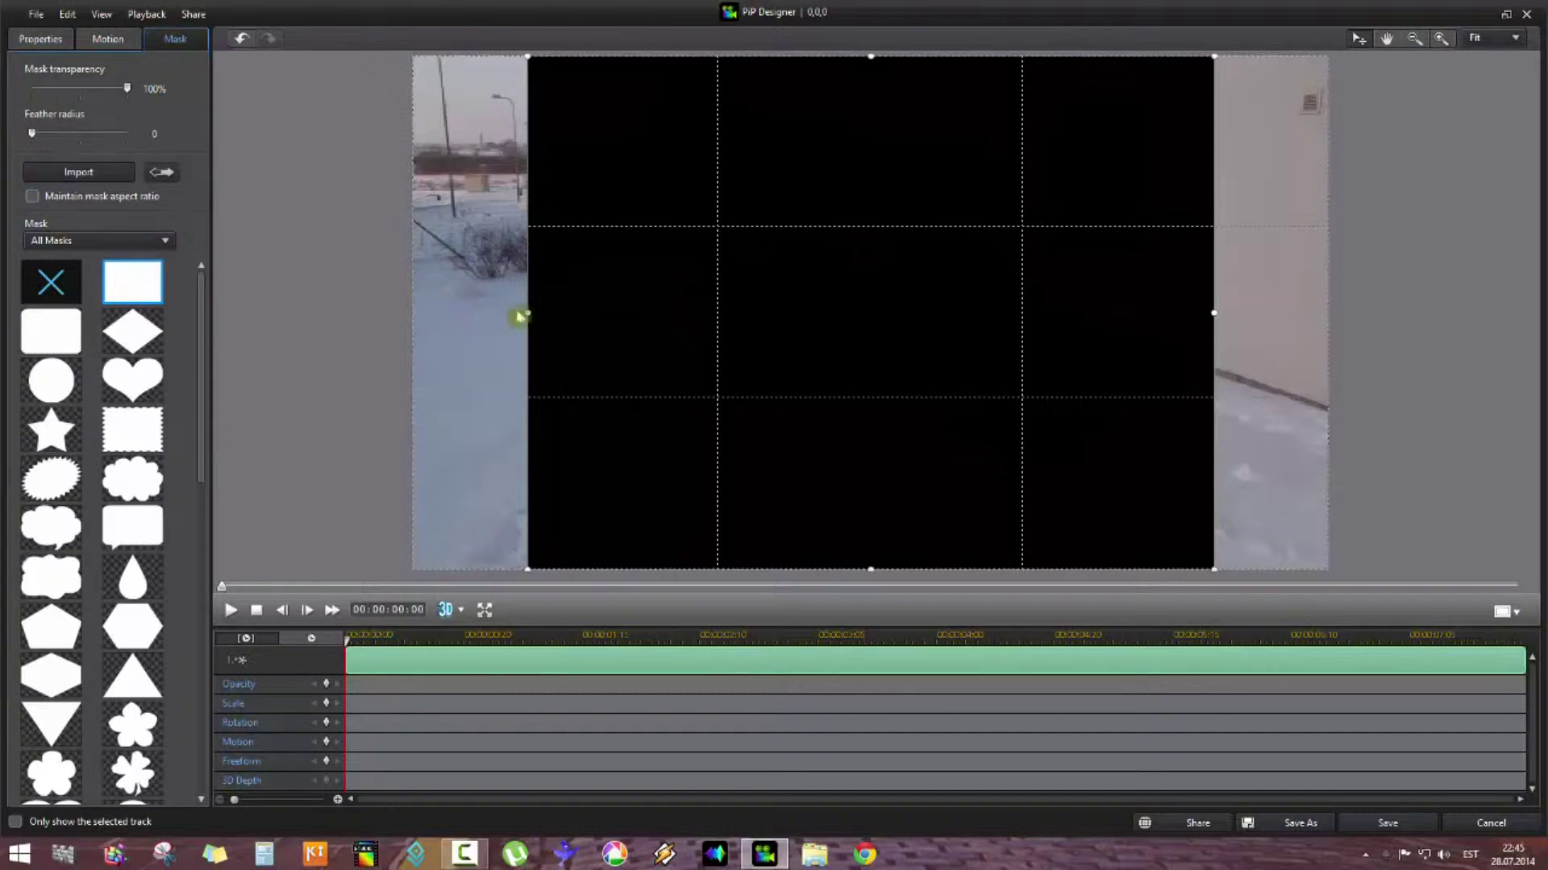
drag(528, 313, 708, 306)
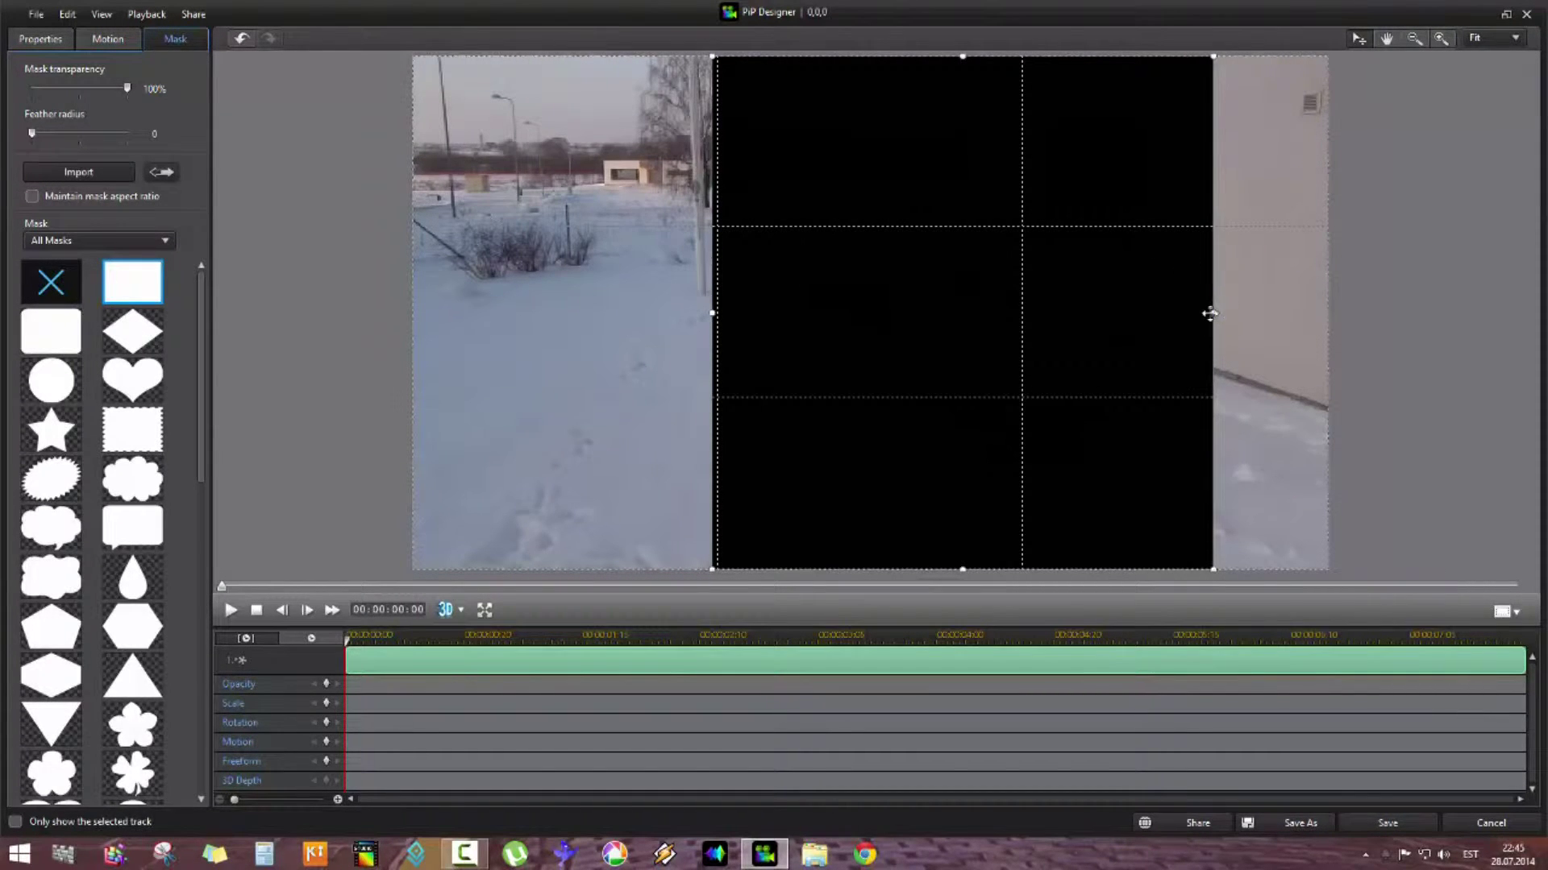
drag(1213, 312, 723, 340)
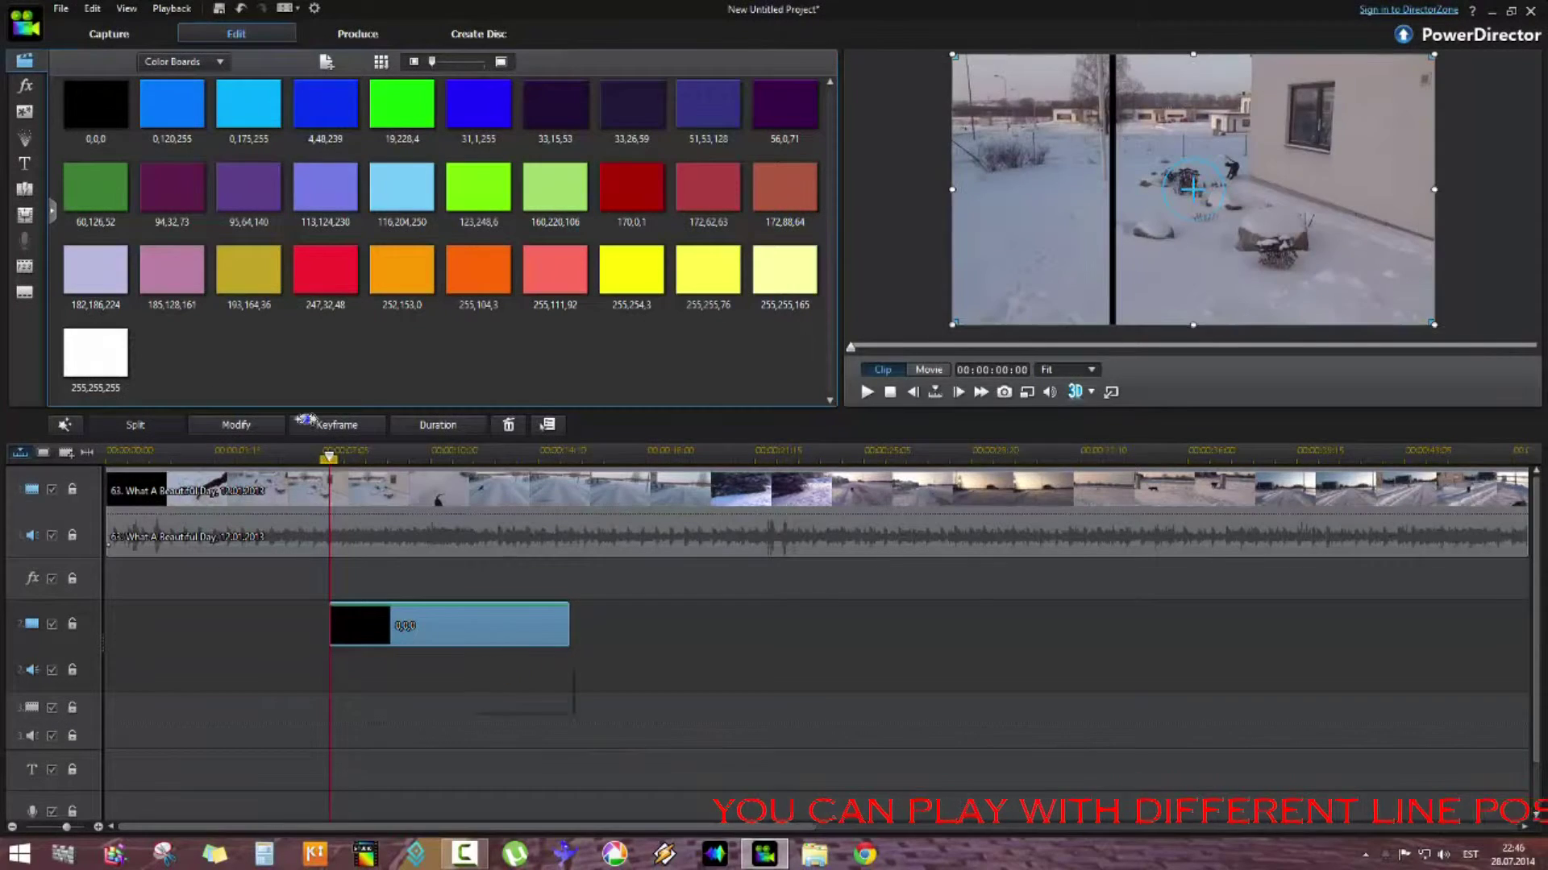
Place a second black color board on track 3 at 00:00:07:11 and mask it to a thin vertical line on the right third grid line
drag(91, 105, 330, 711)
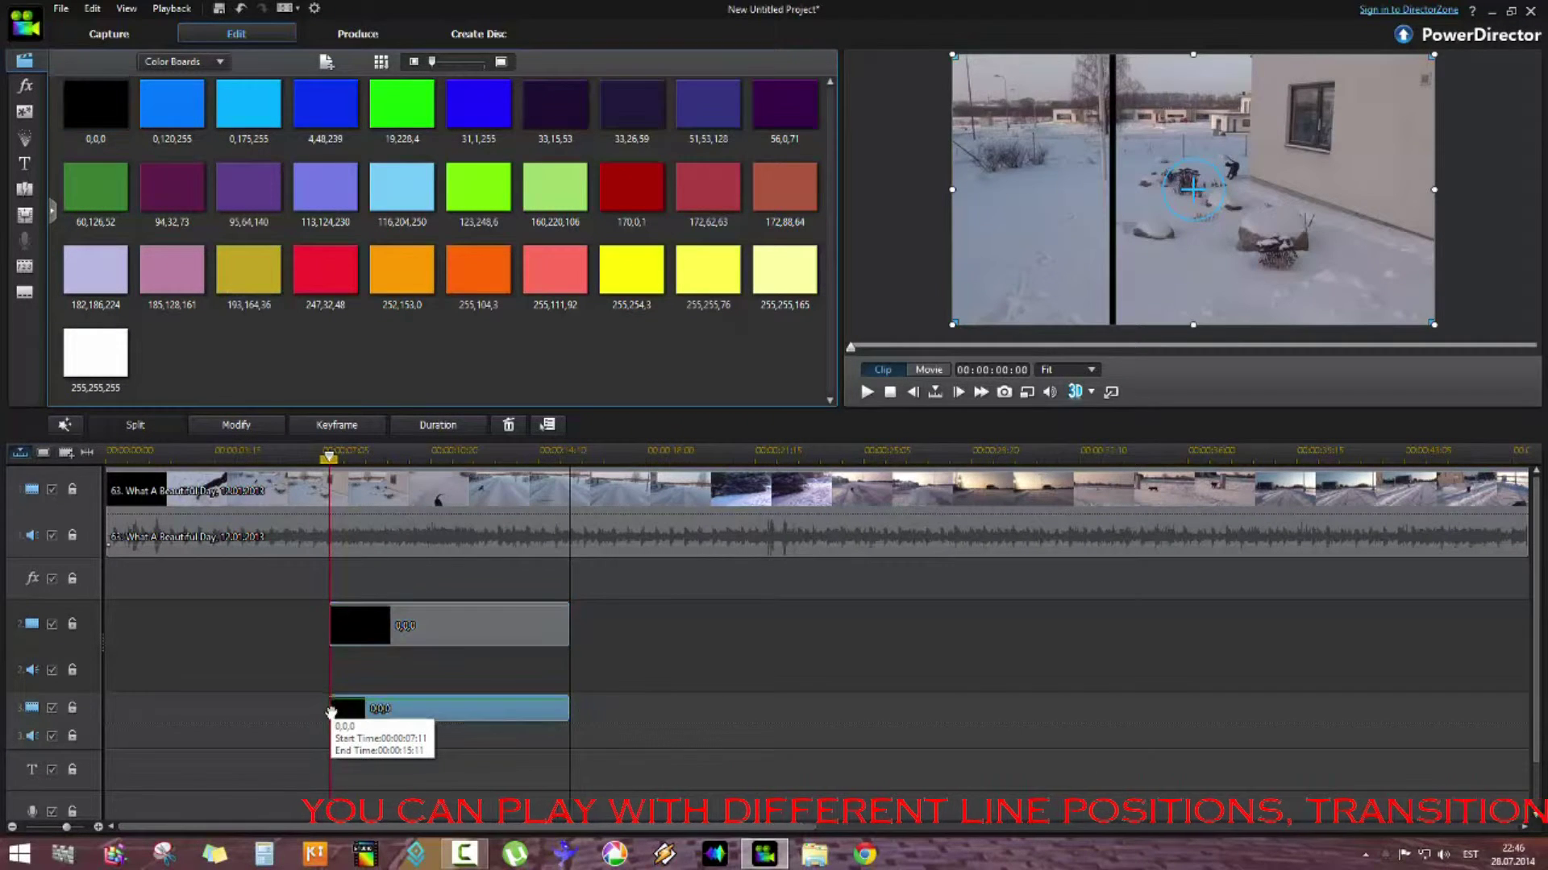
click(237, 432)
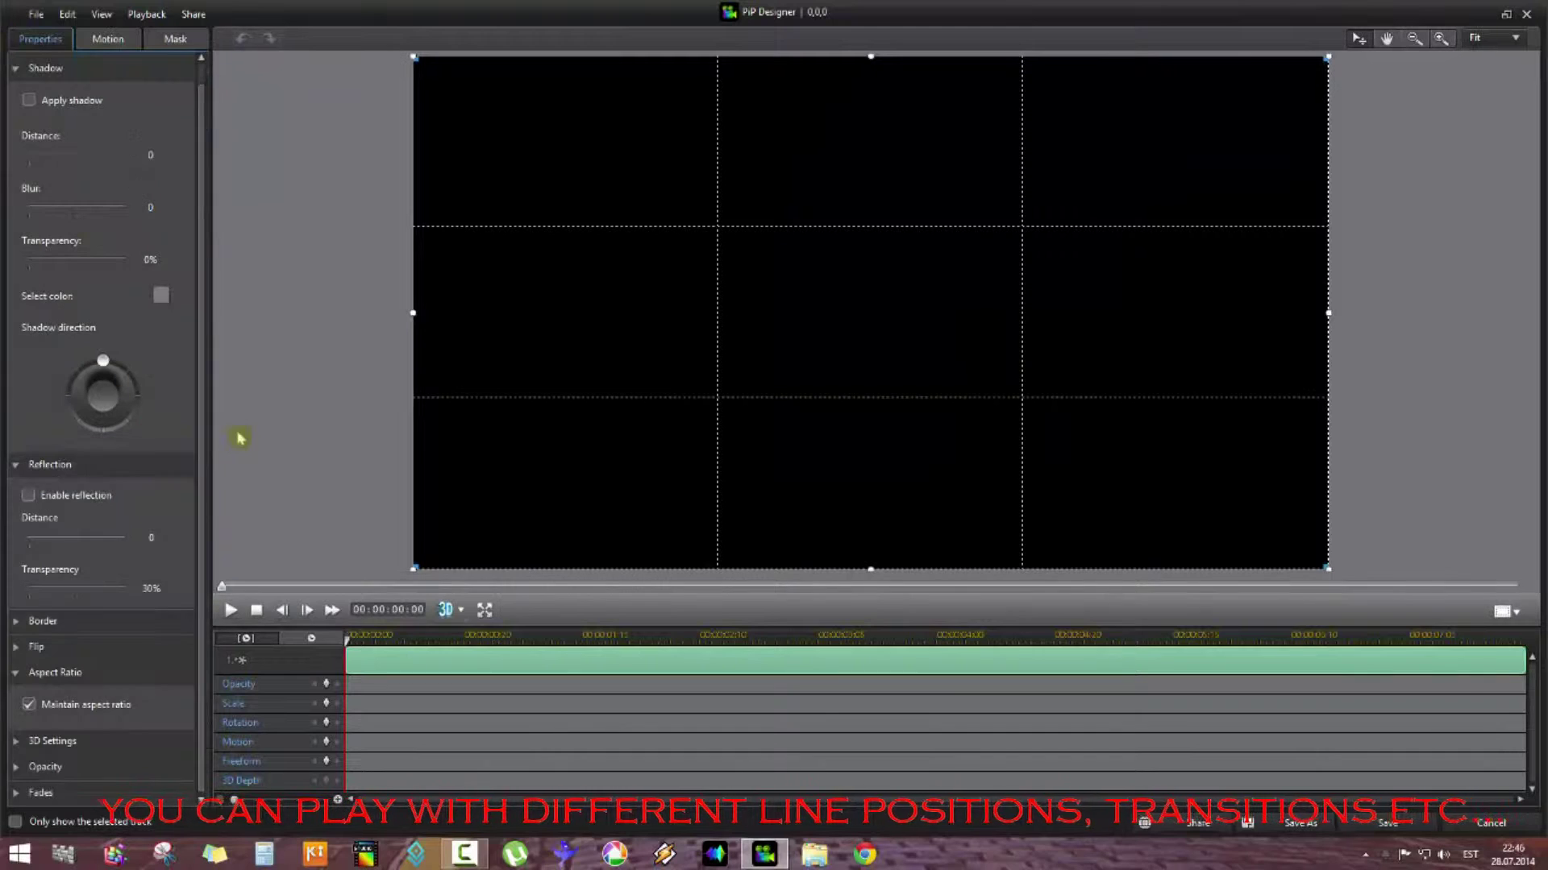
click(175, 38)
click(133, 282)
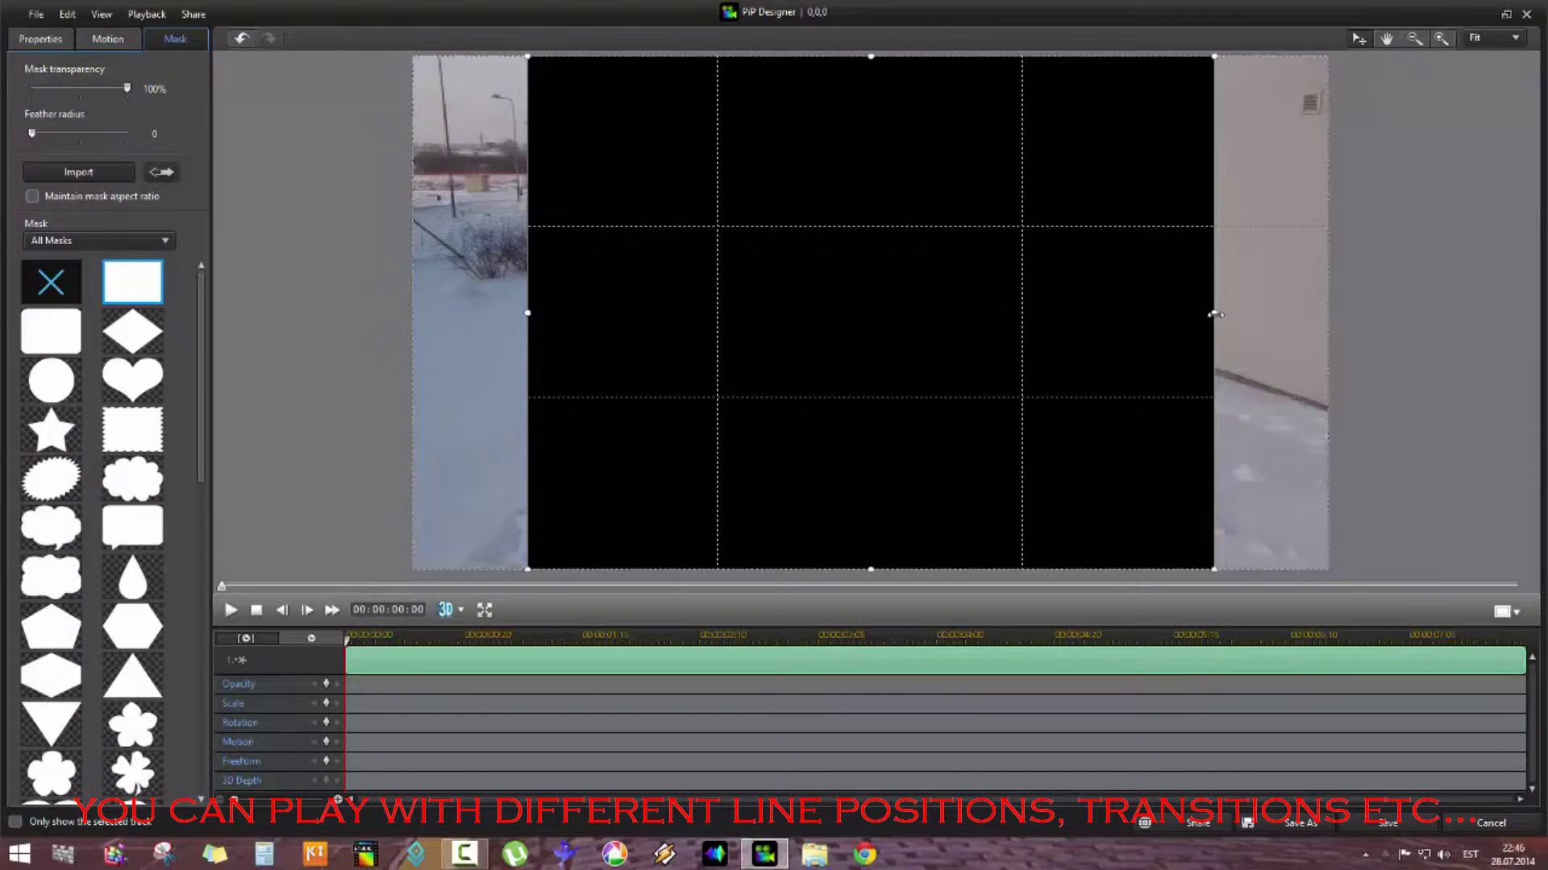
drag(1212, 313, 1026, 323)
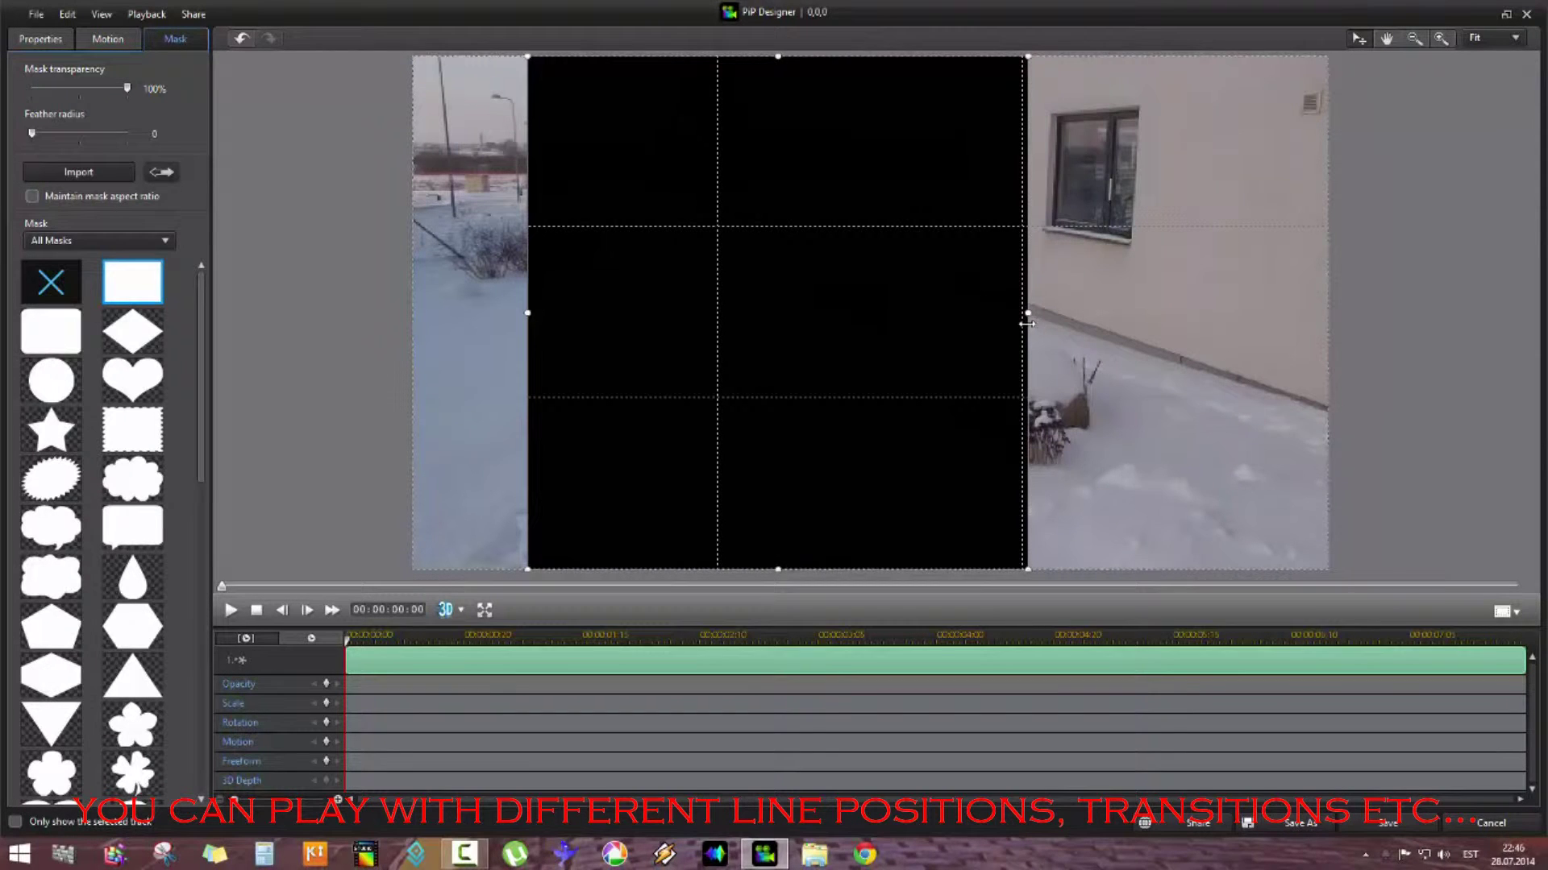
drag(532, 313, 1018, 306)
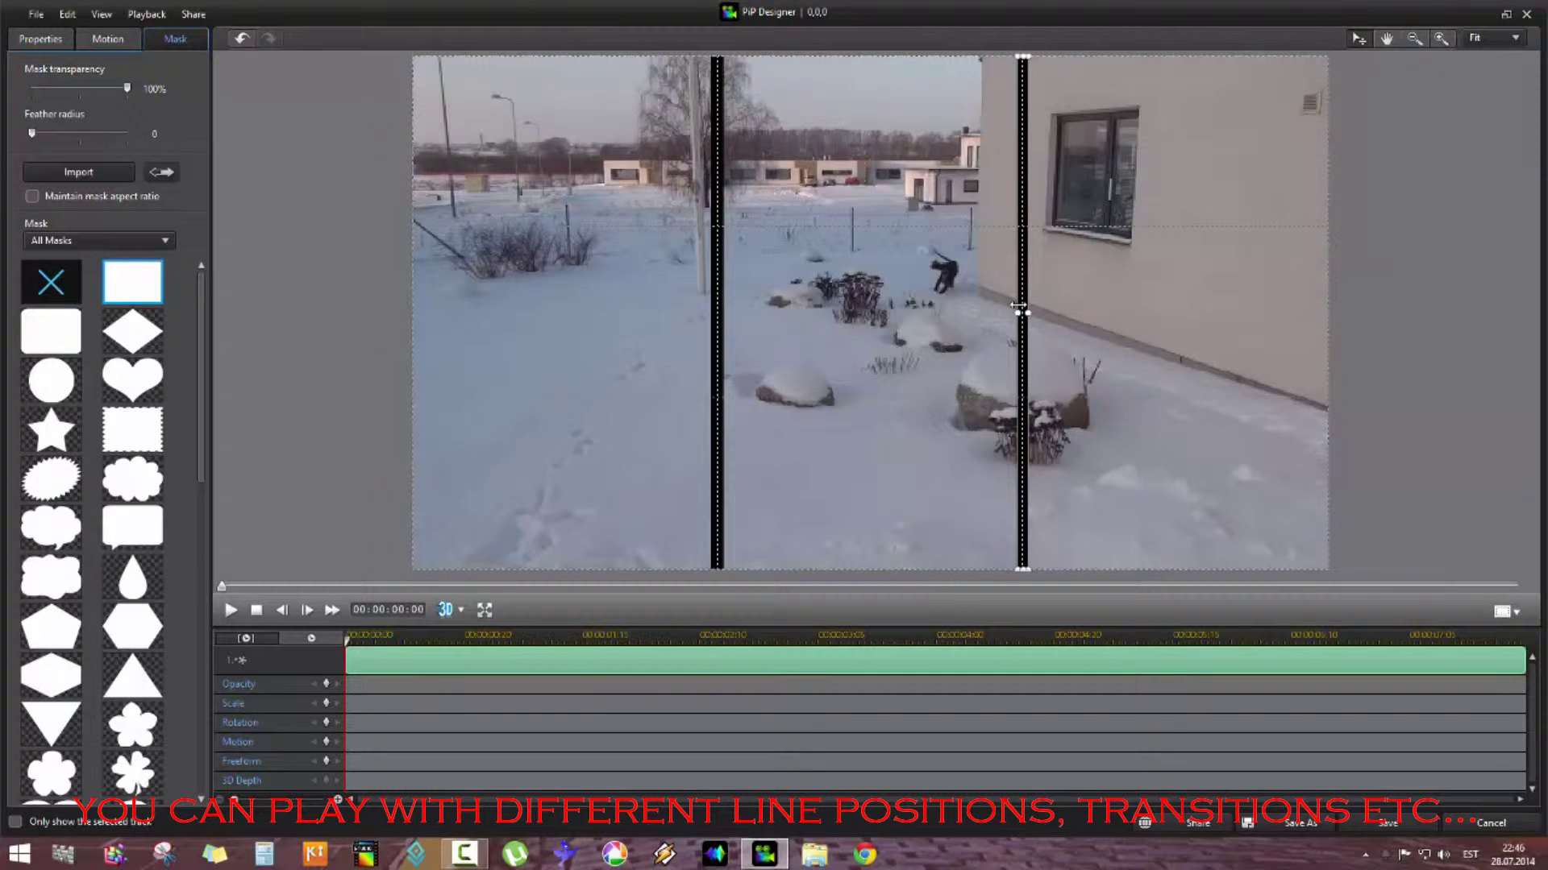
click(1370, 824)
Add a Fade to the end of the track 2 board and Wipe Soft to the track 3 board's end and both boards' starts
click(28, 190)
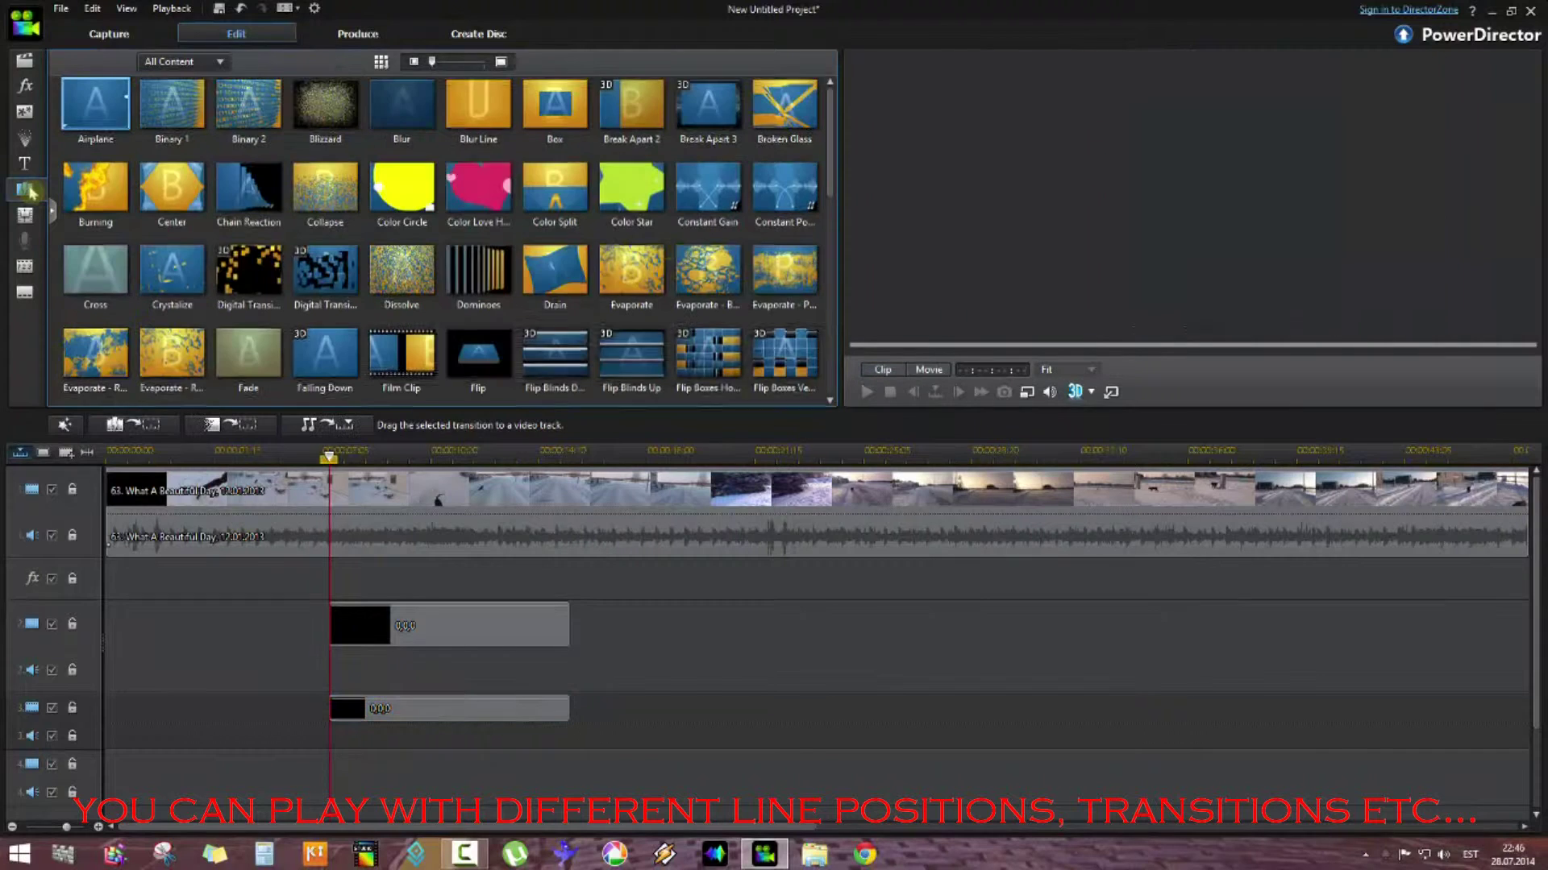
drag(248, 355, 551, 620)
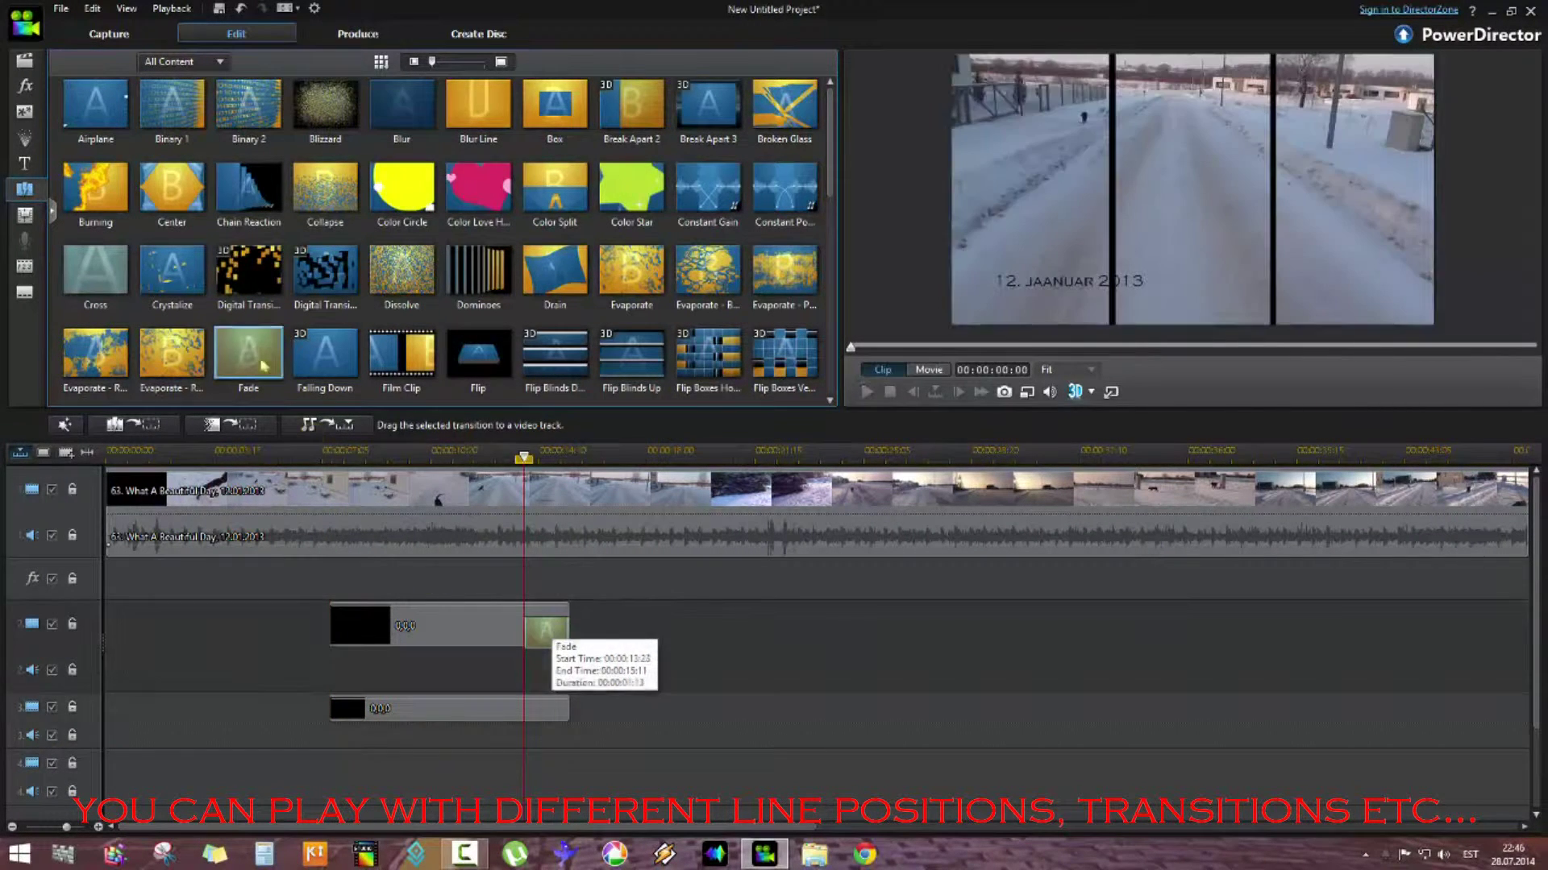
drag(830, 194, 831, 378)
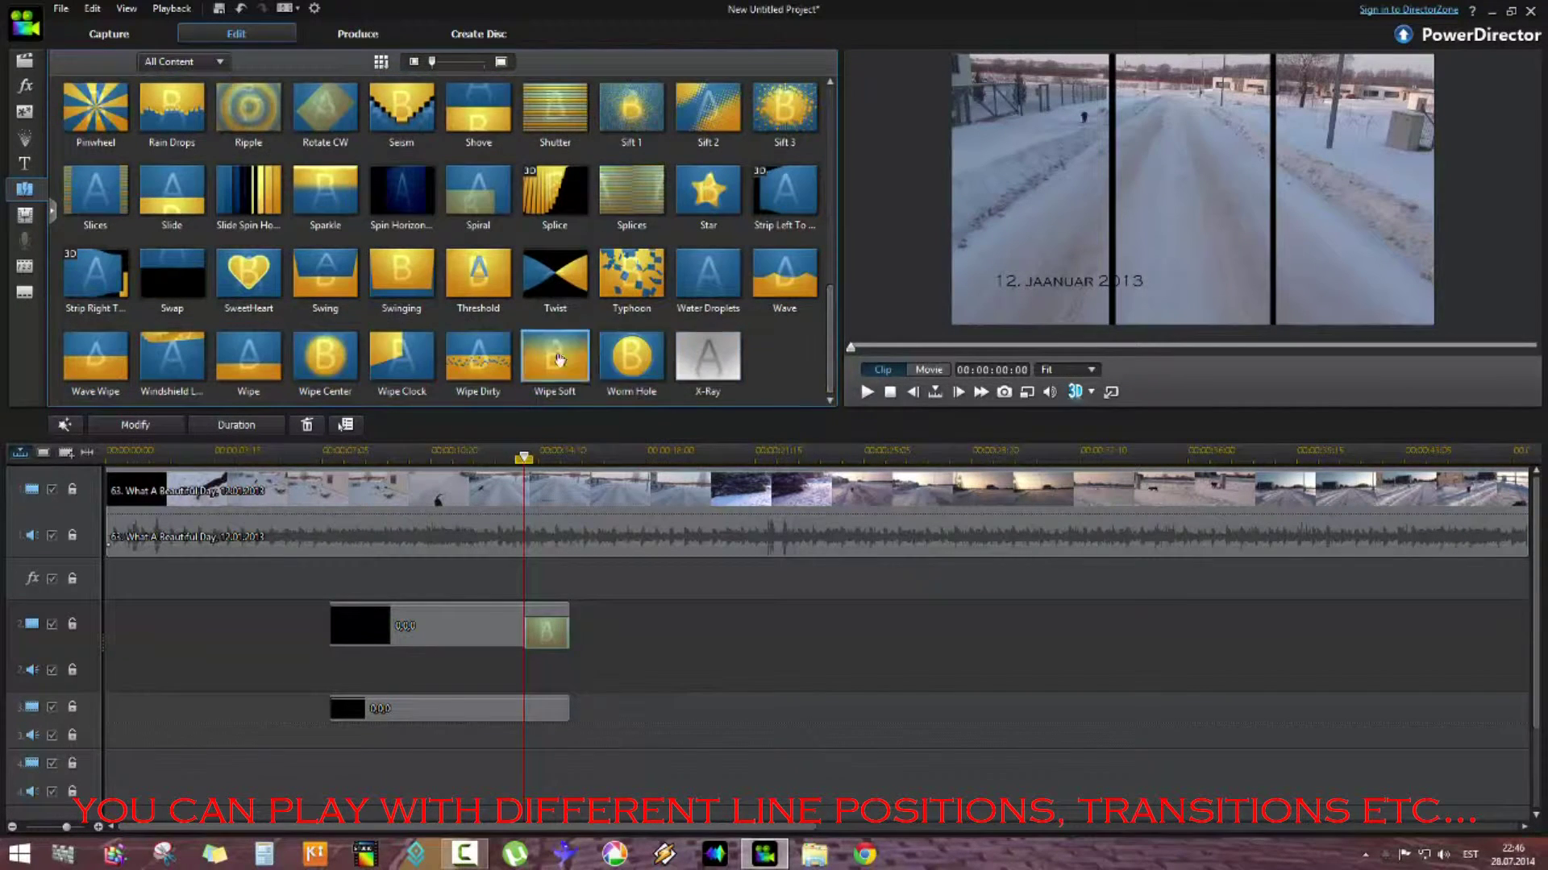
drag(532, 709, 534, 709)
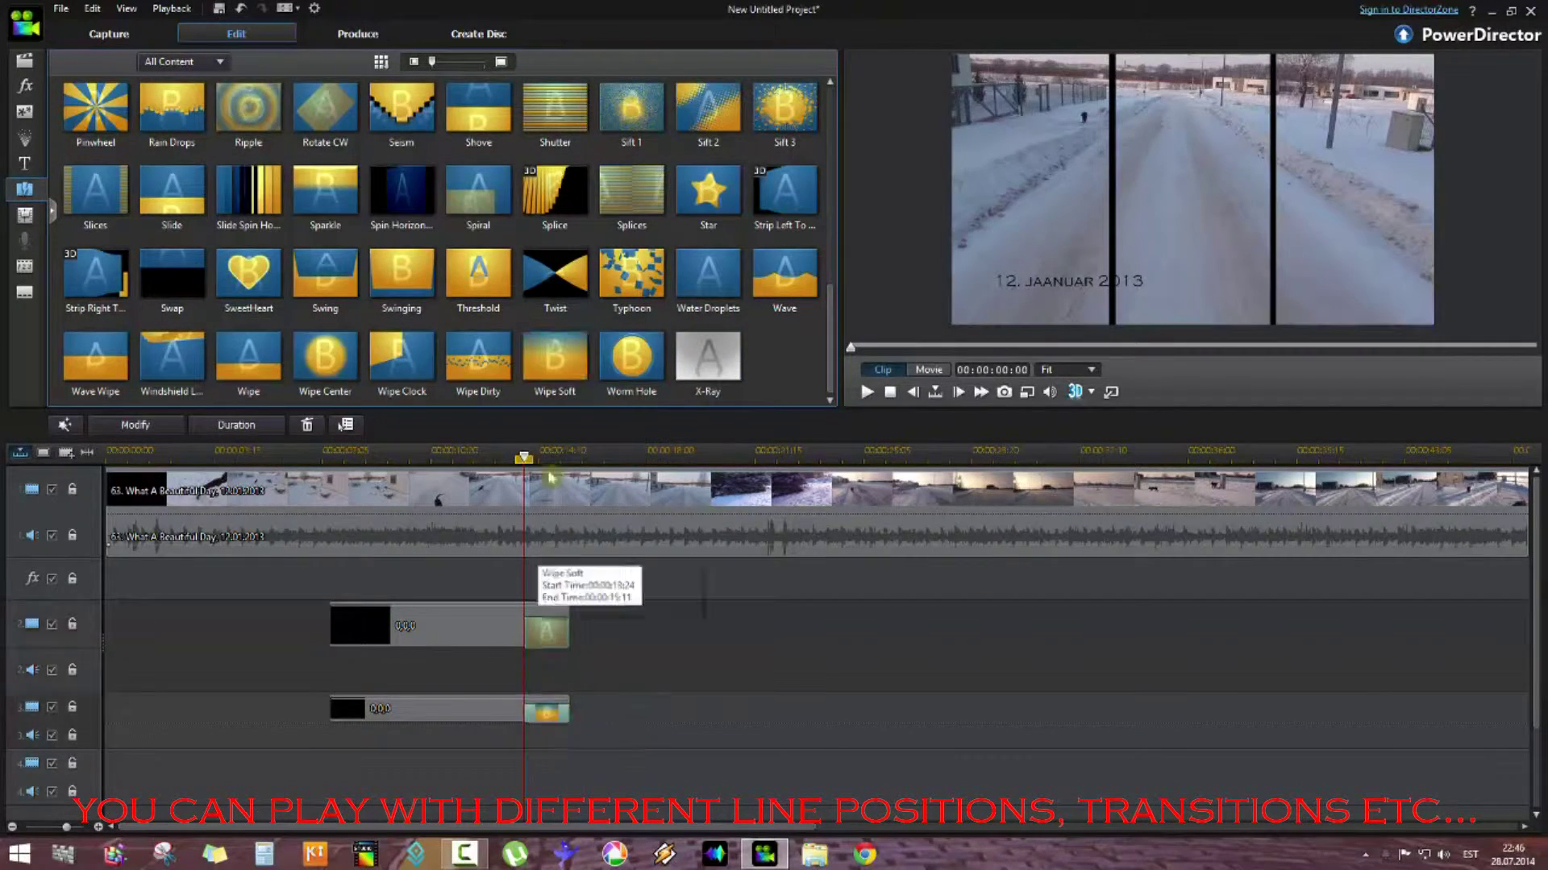
drag(556, 372, 327, 686)
Set the direction of the Wipe Soft transitions at the start of both color boards to Down
click(156, 429)
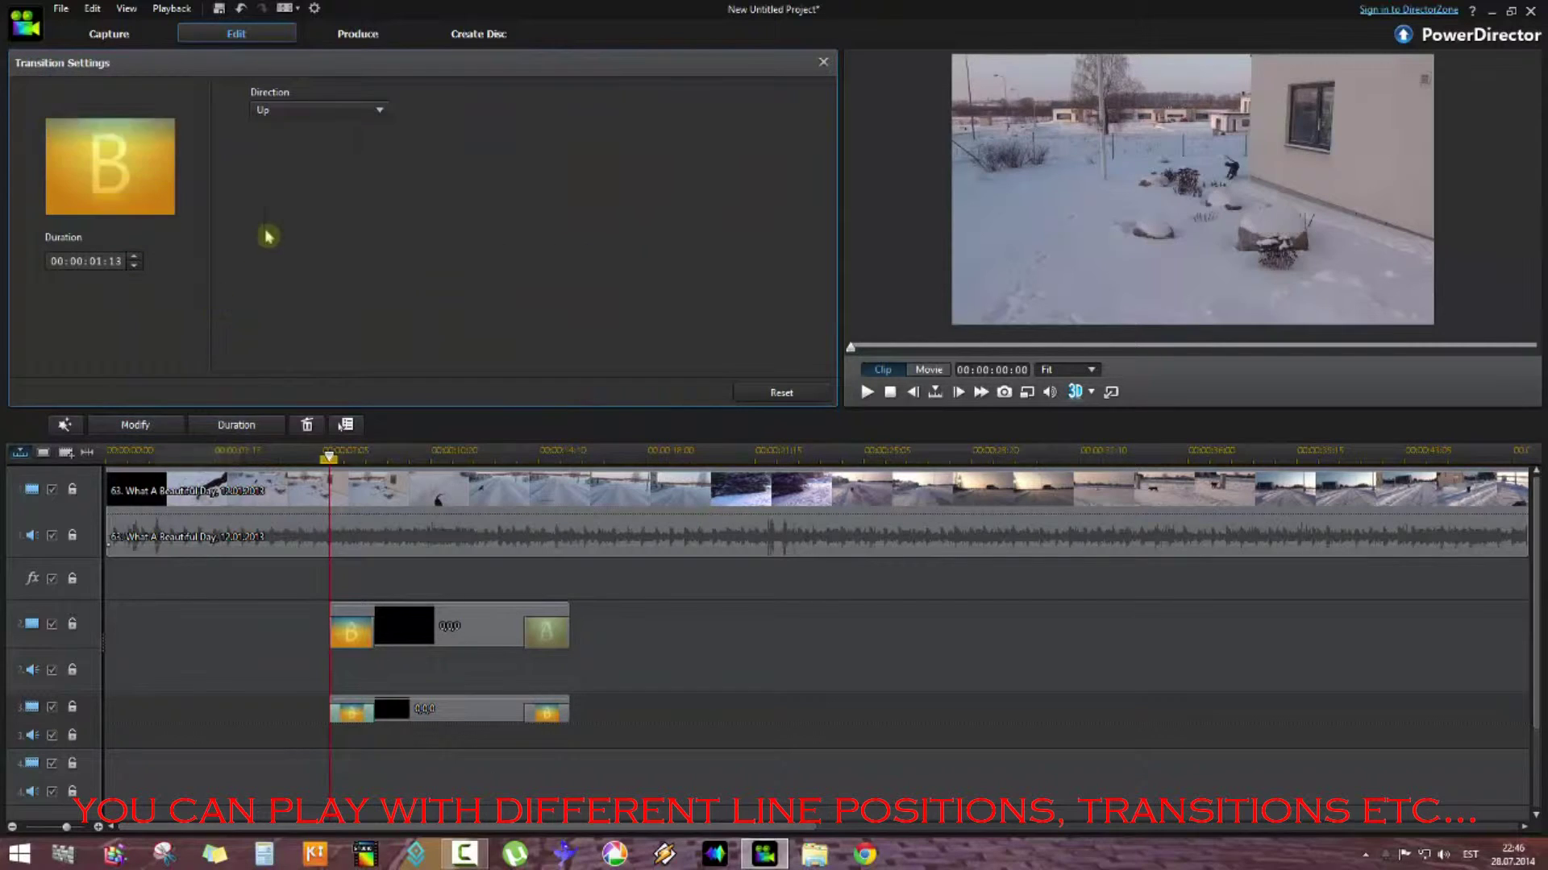
click(281, 111)
click(295, 145)
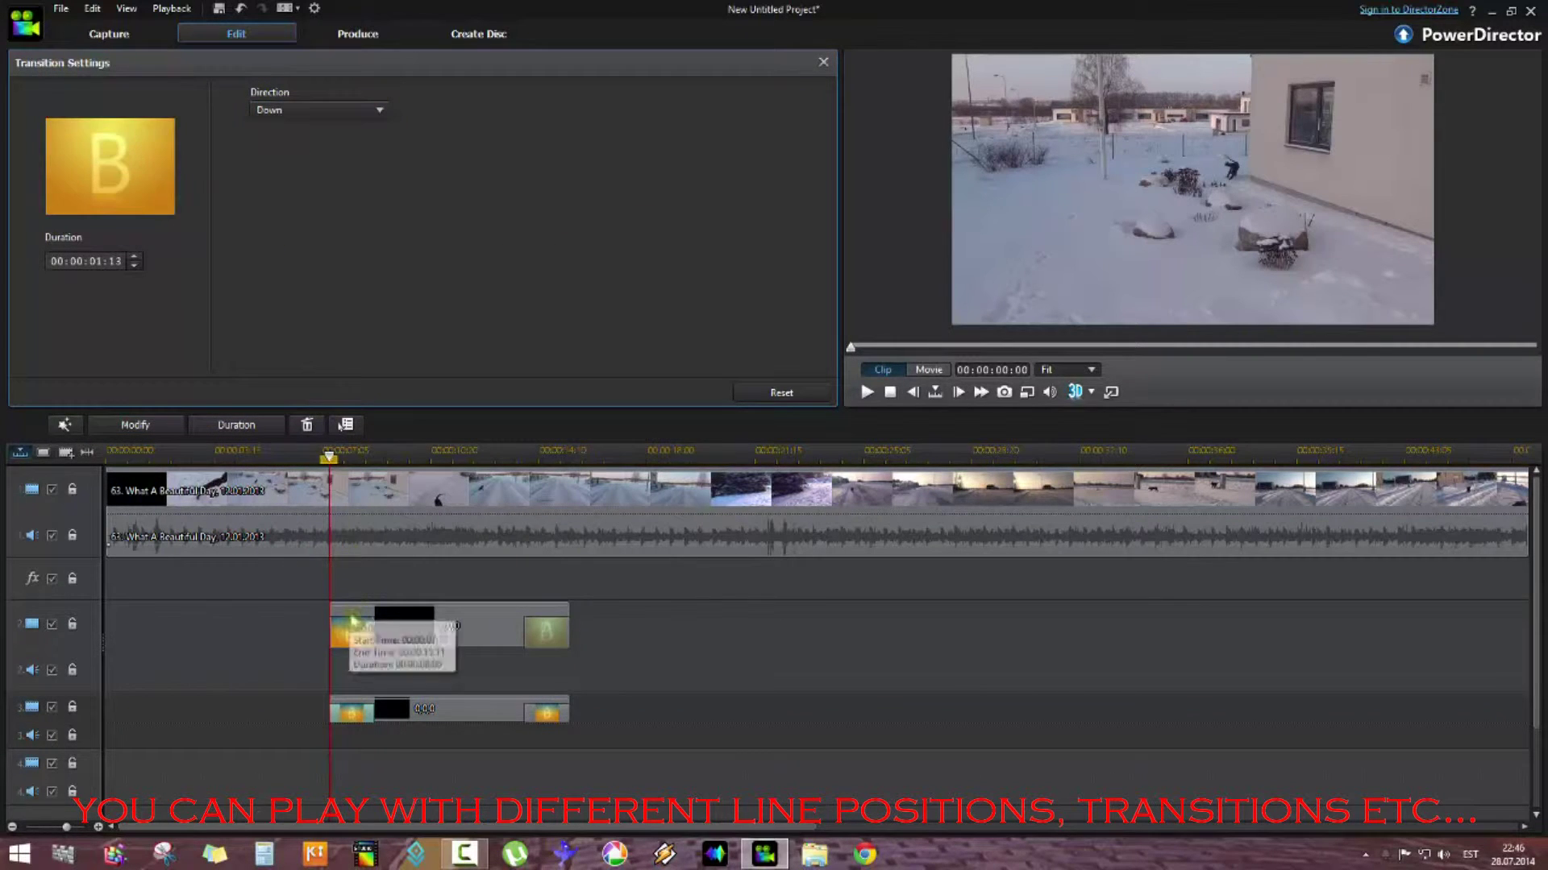
click(350, 629)
click(290, 111)
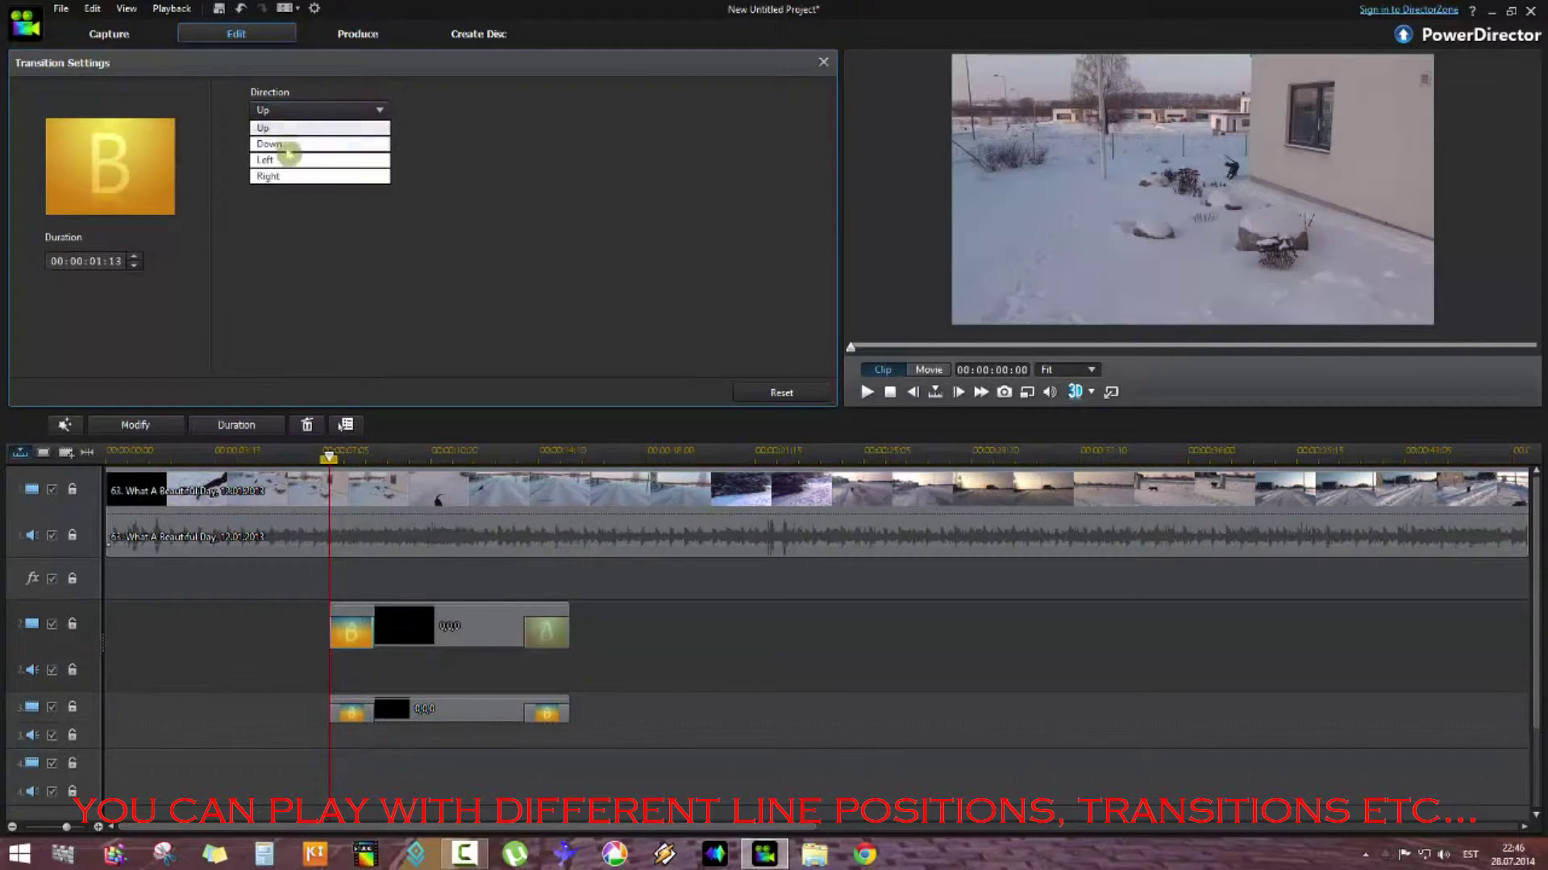
click(291, 145)
click(545, 713)
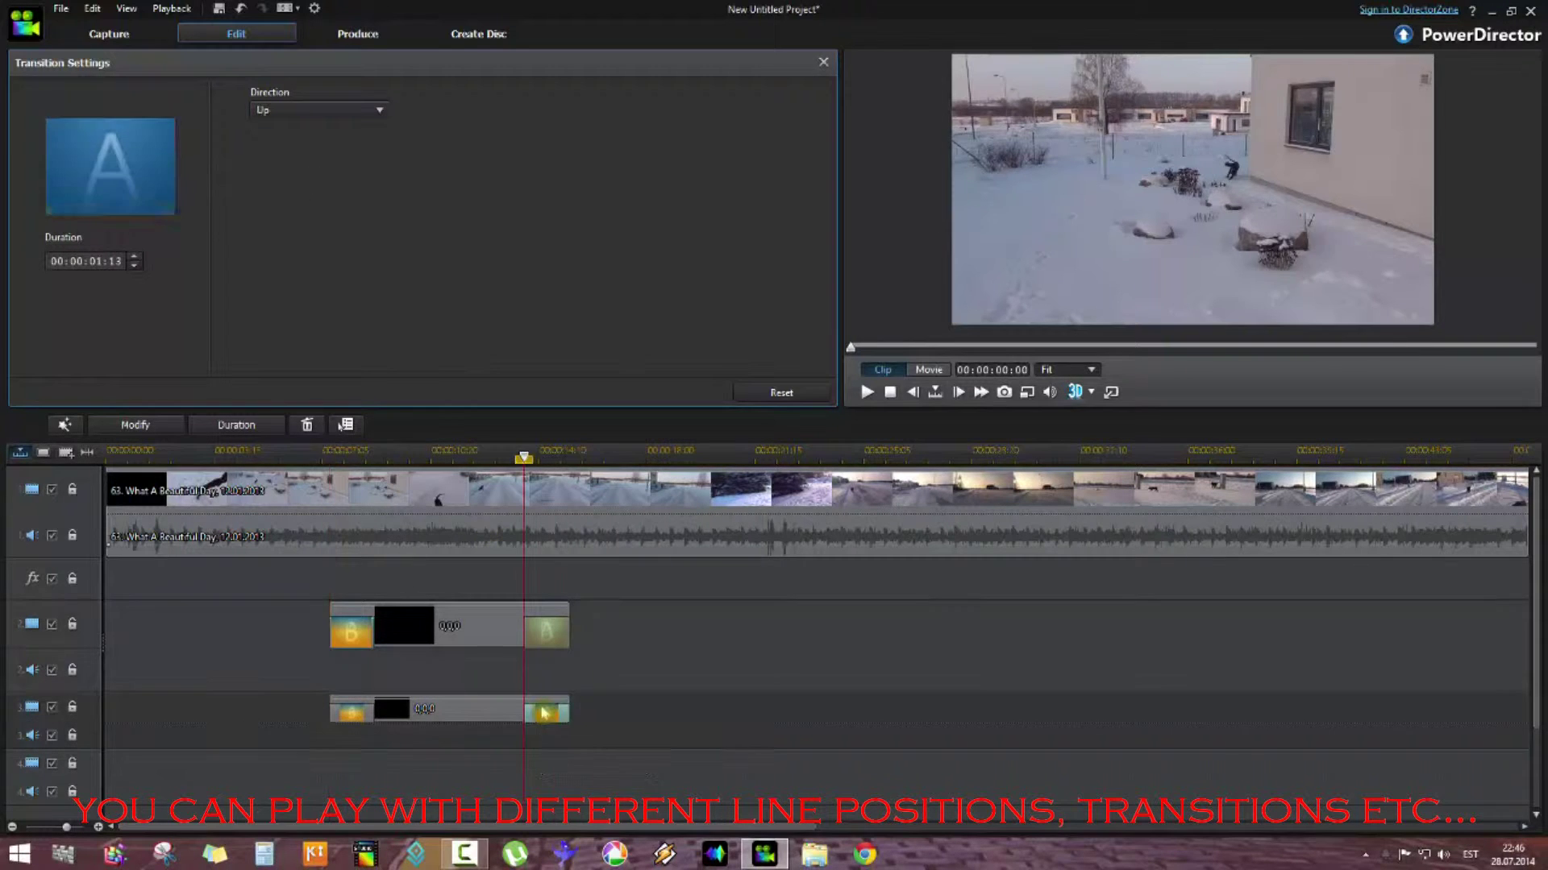
click(823, 62)
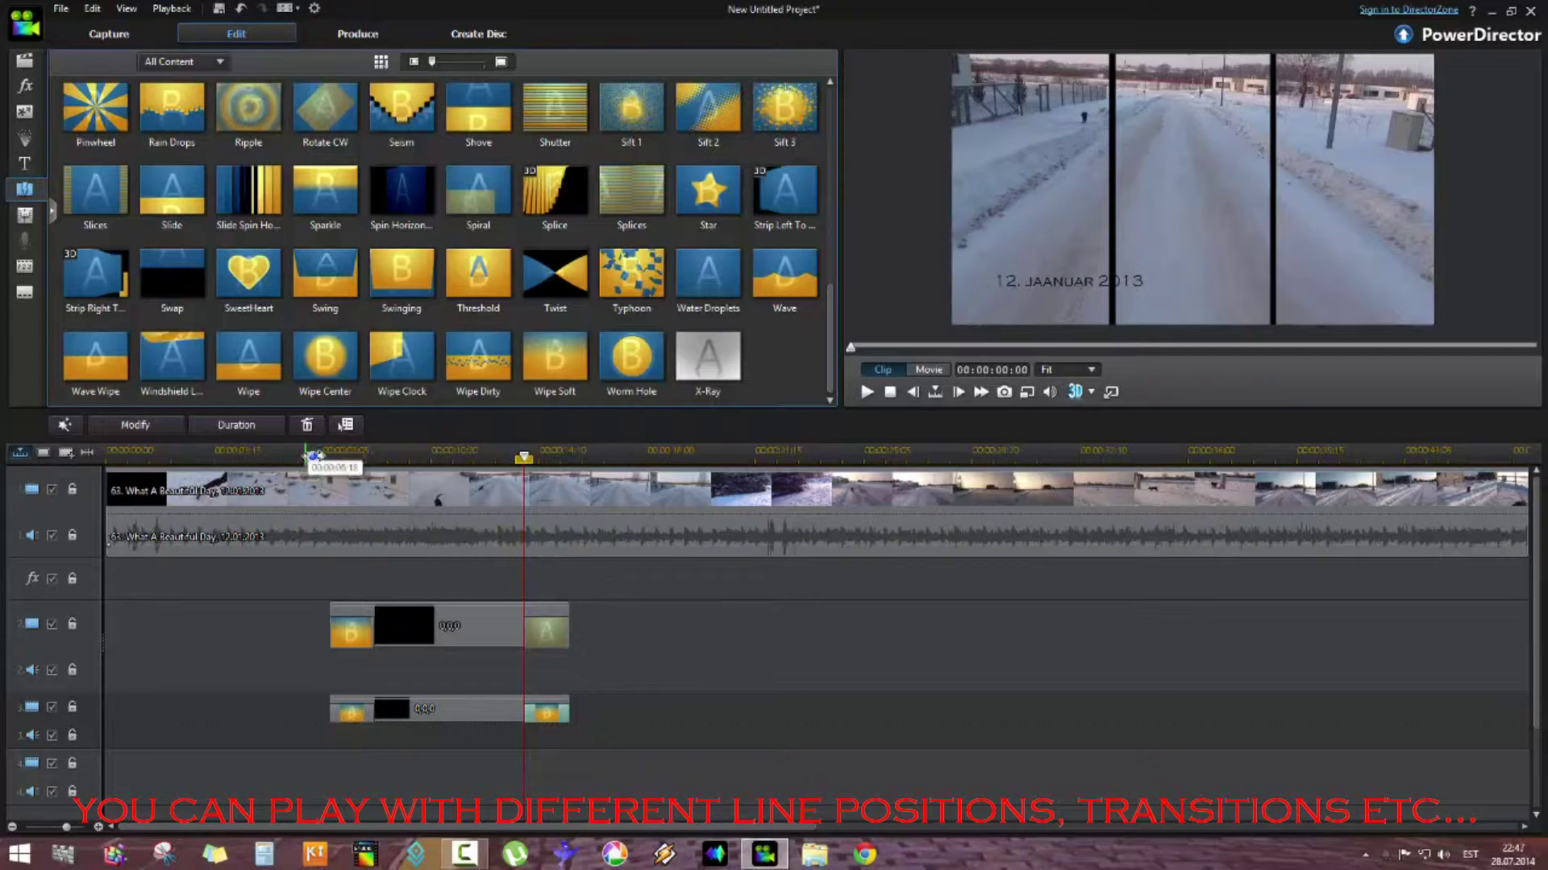
Preview the movie from about 7 seconds through the end of the two vertical line boards
click(320, 489)
click(926, 370)
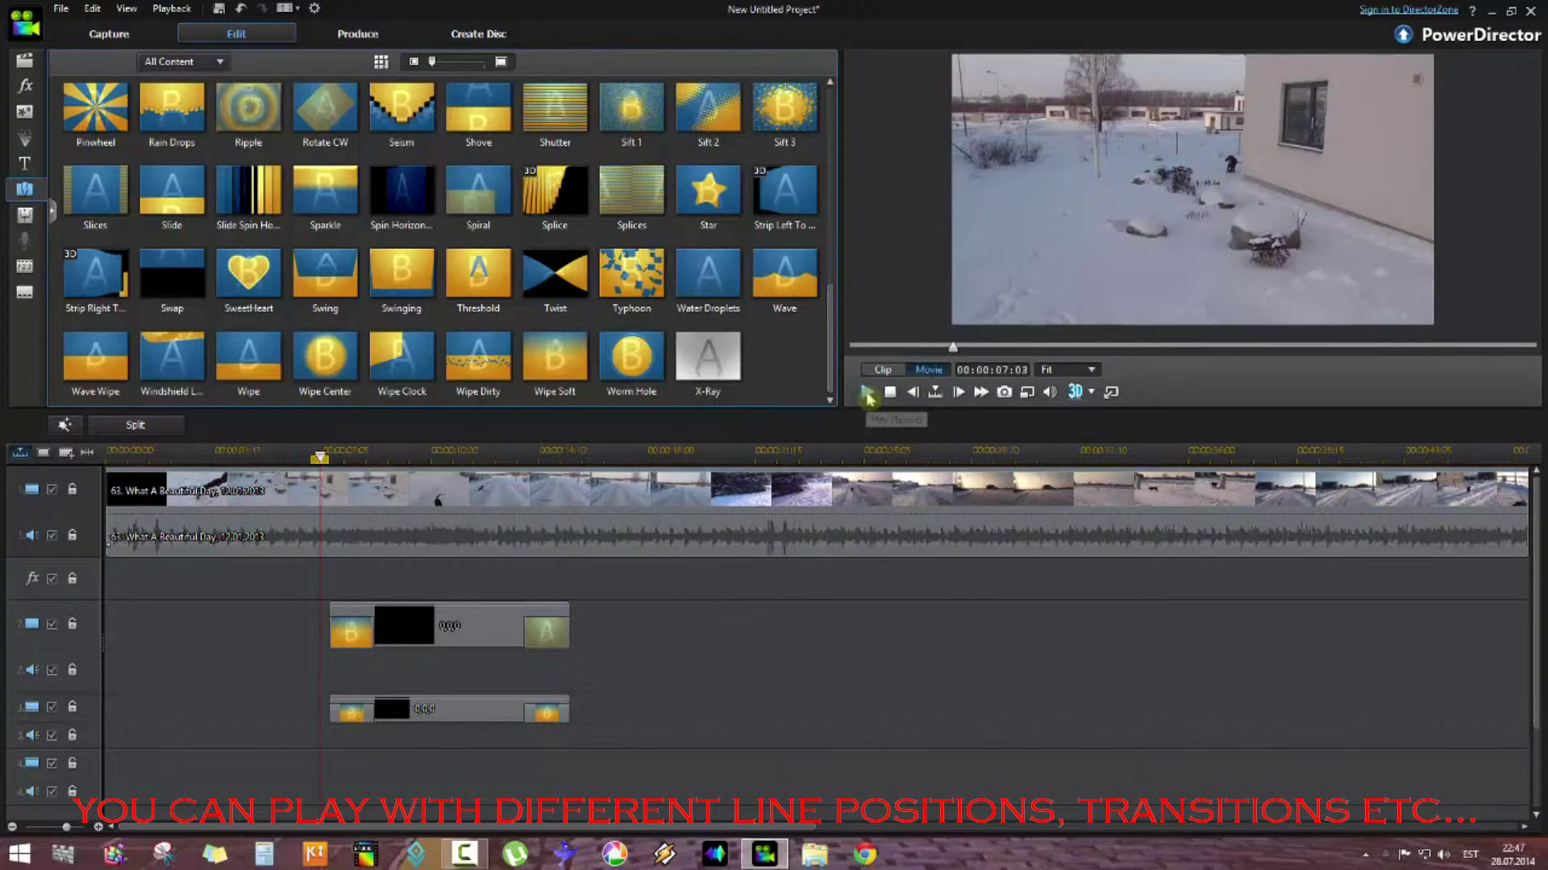
click(868, 394)
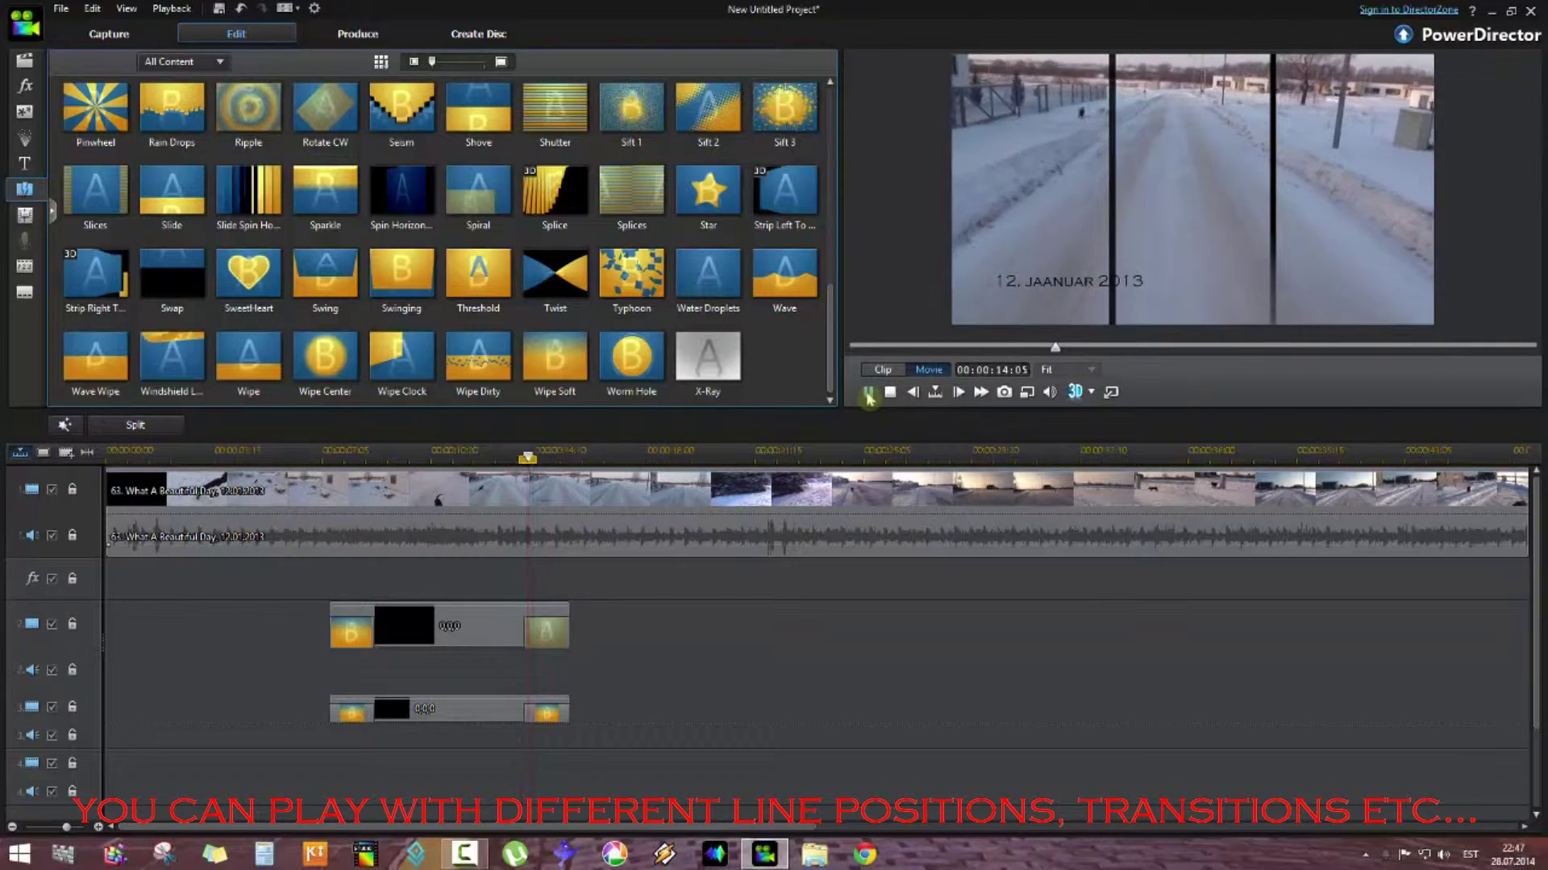
click(868, 394)
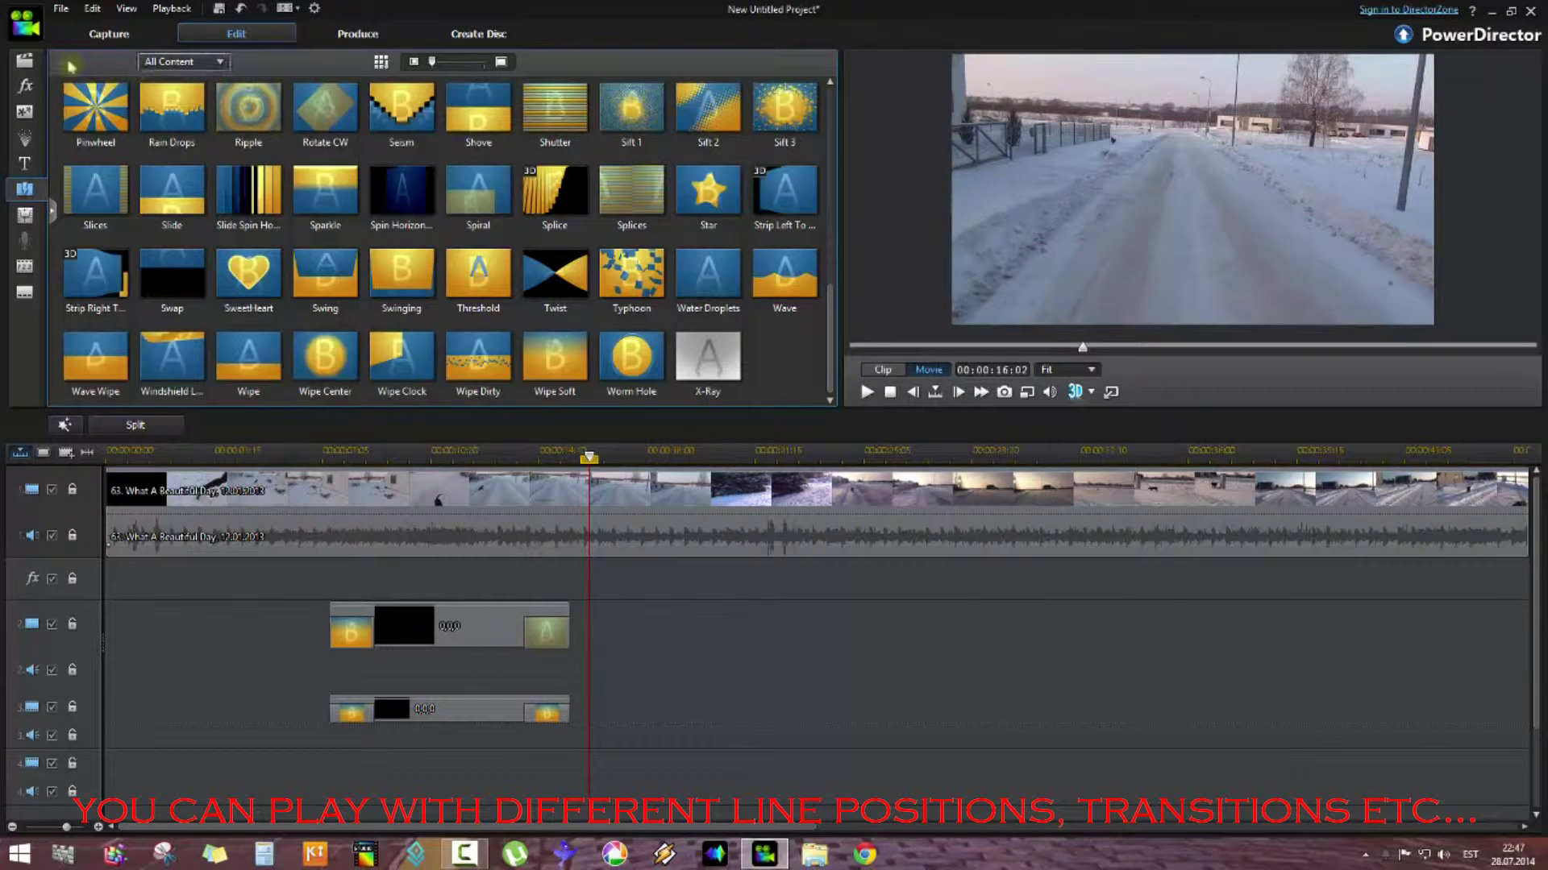
Place another black color board on track 2 at 00:00:19:14 and give it a rectangle mask stretched to the full frame width
click(32, 62)
drag(194, 154, 686, 635)
click(228, 430)
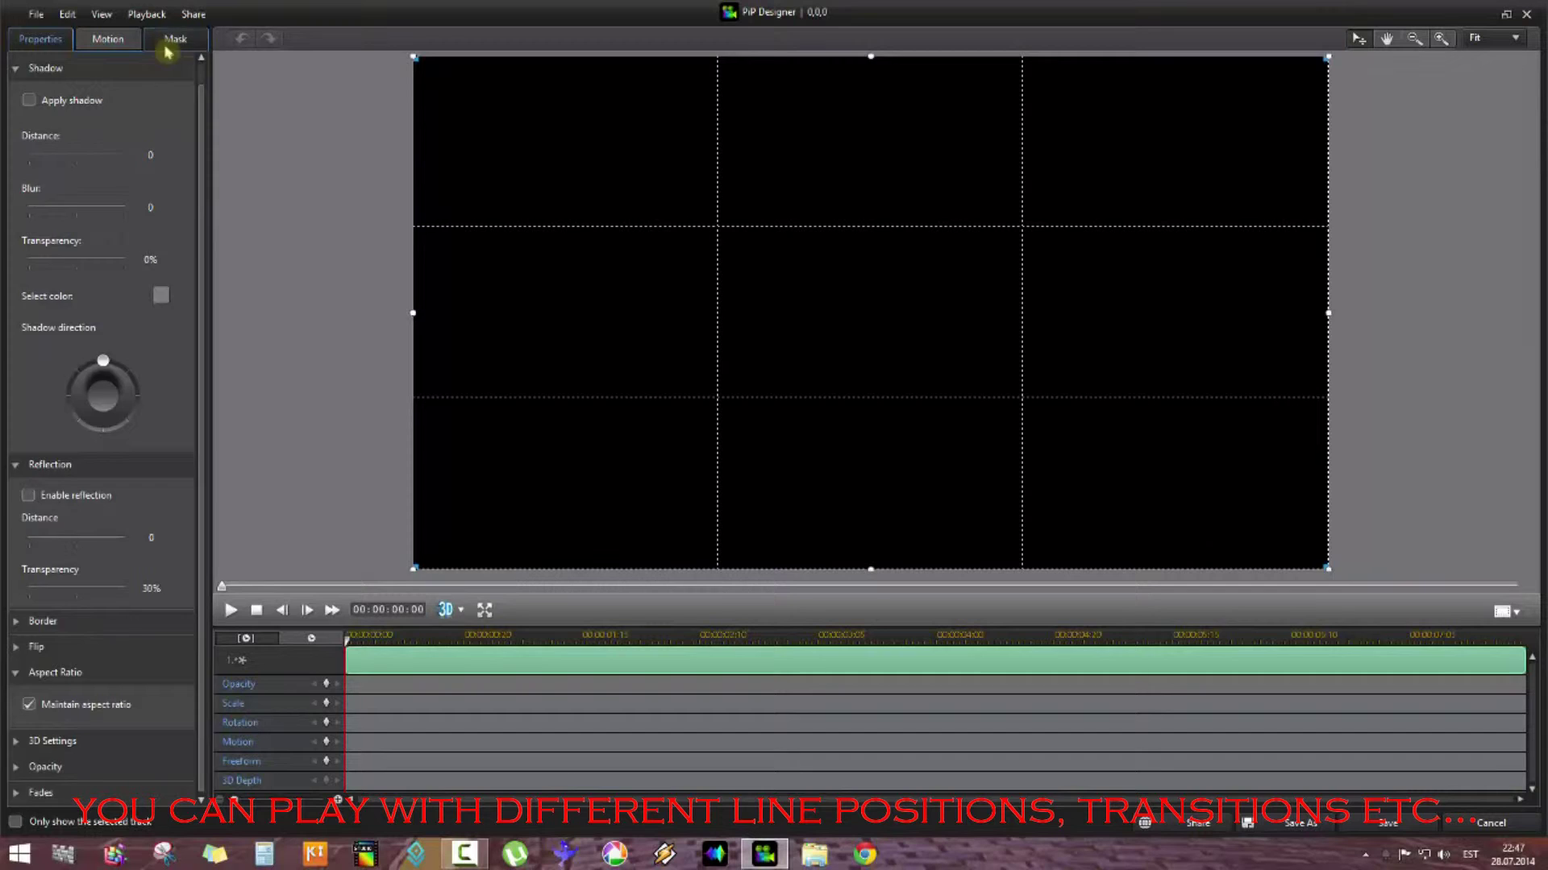
click(167, 43)
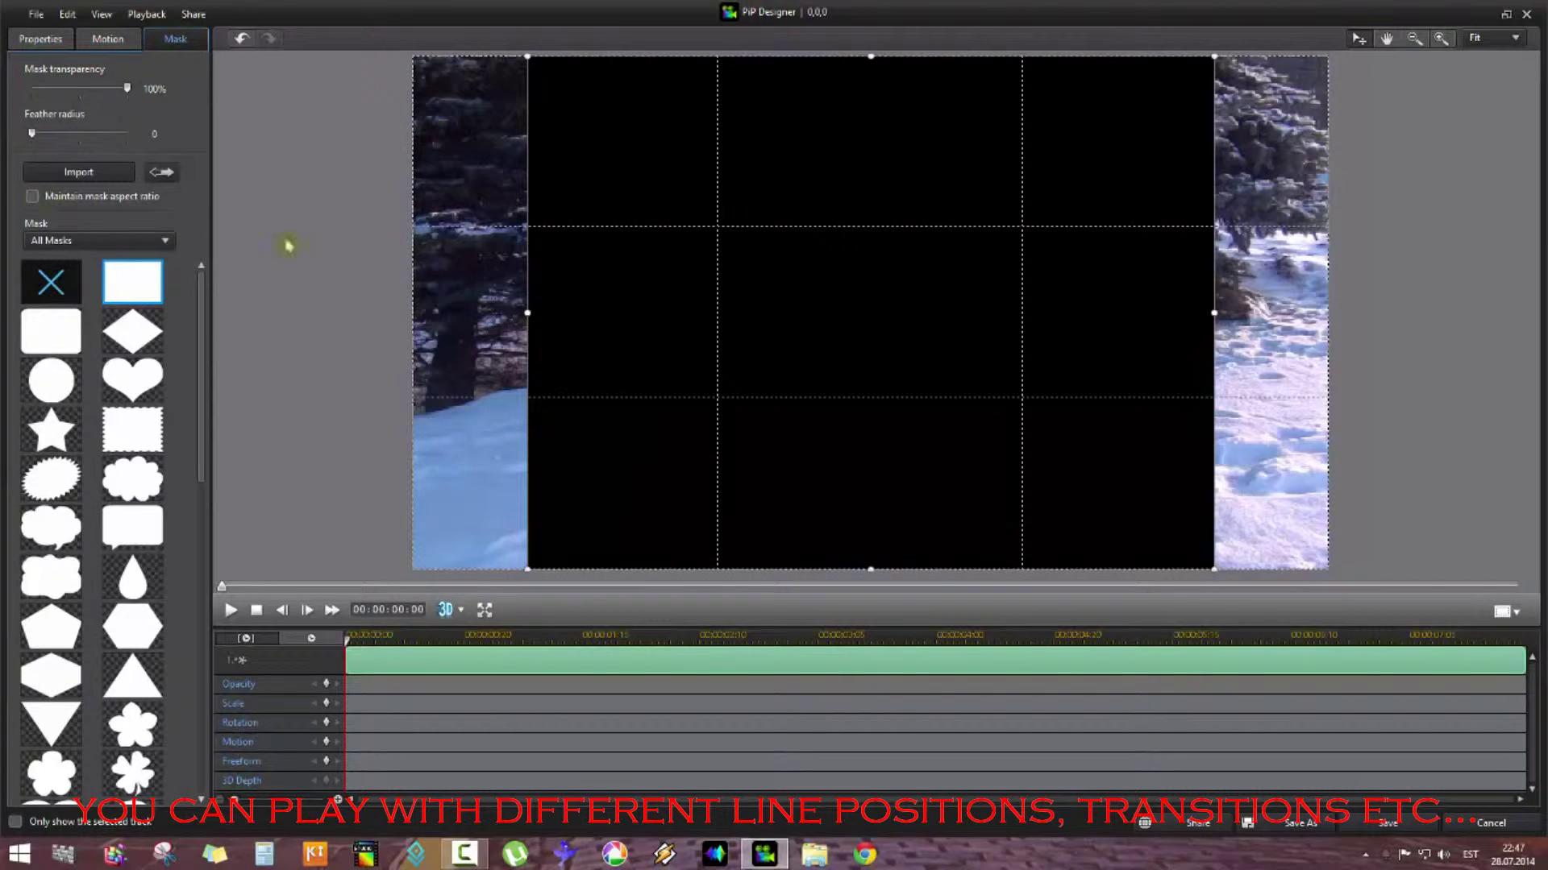
drag(527, 314, 412, 328)
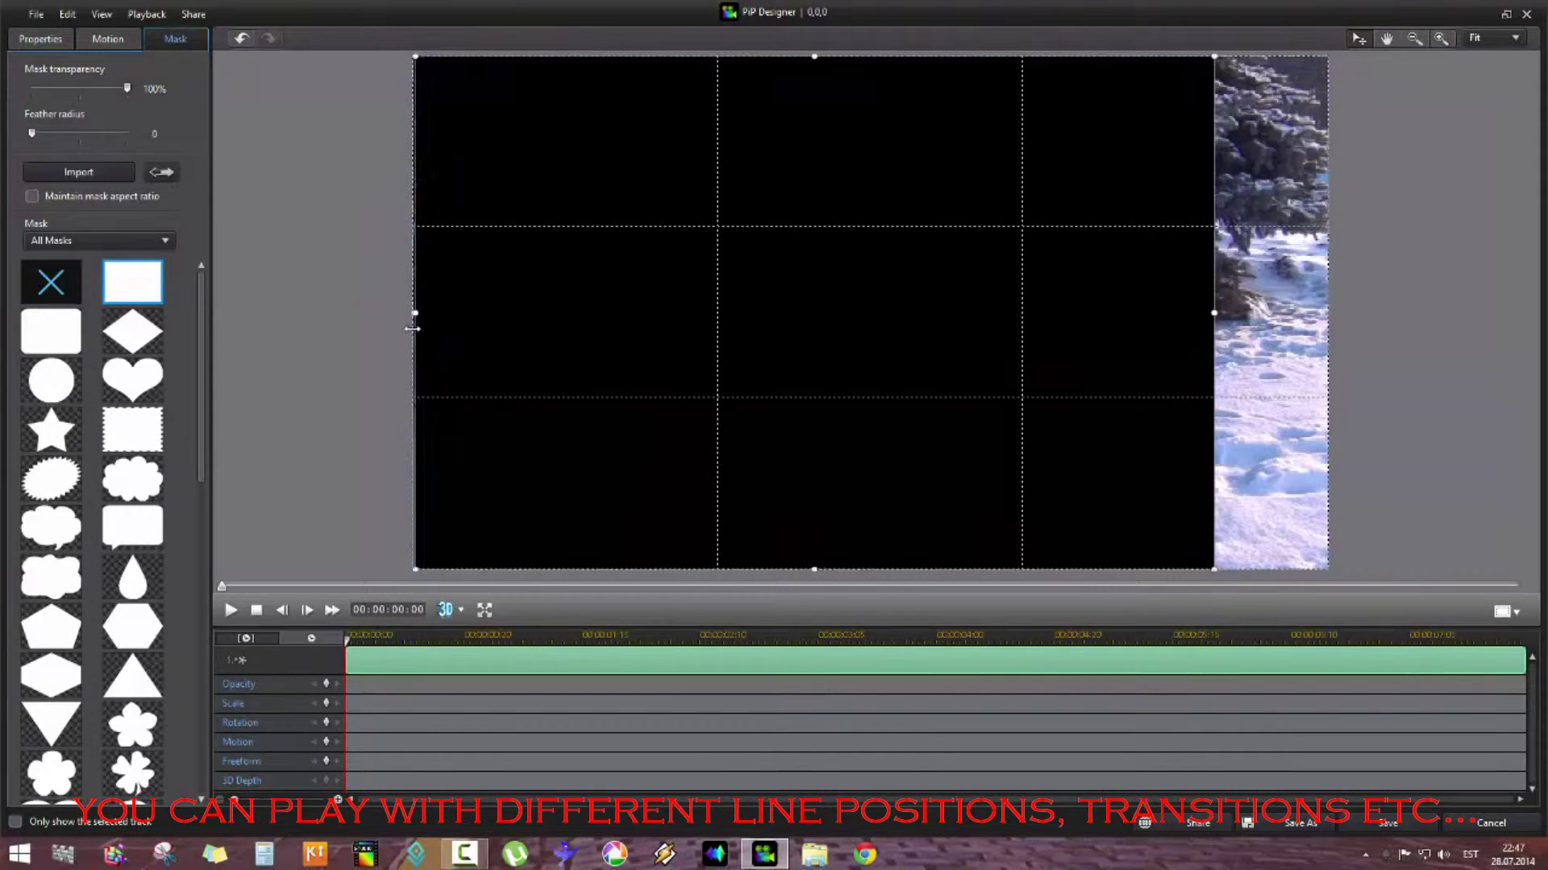
drag(1213, 313, 1327, 305)
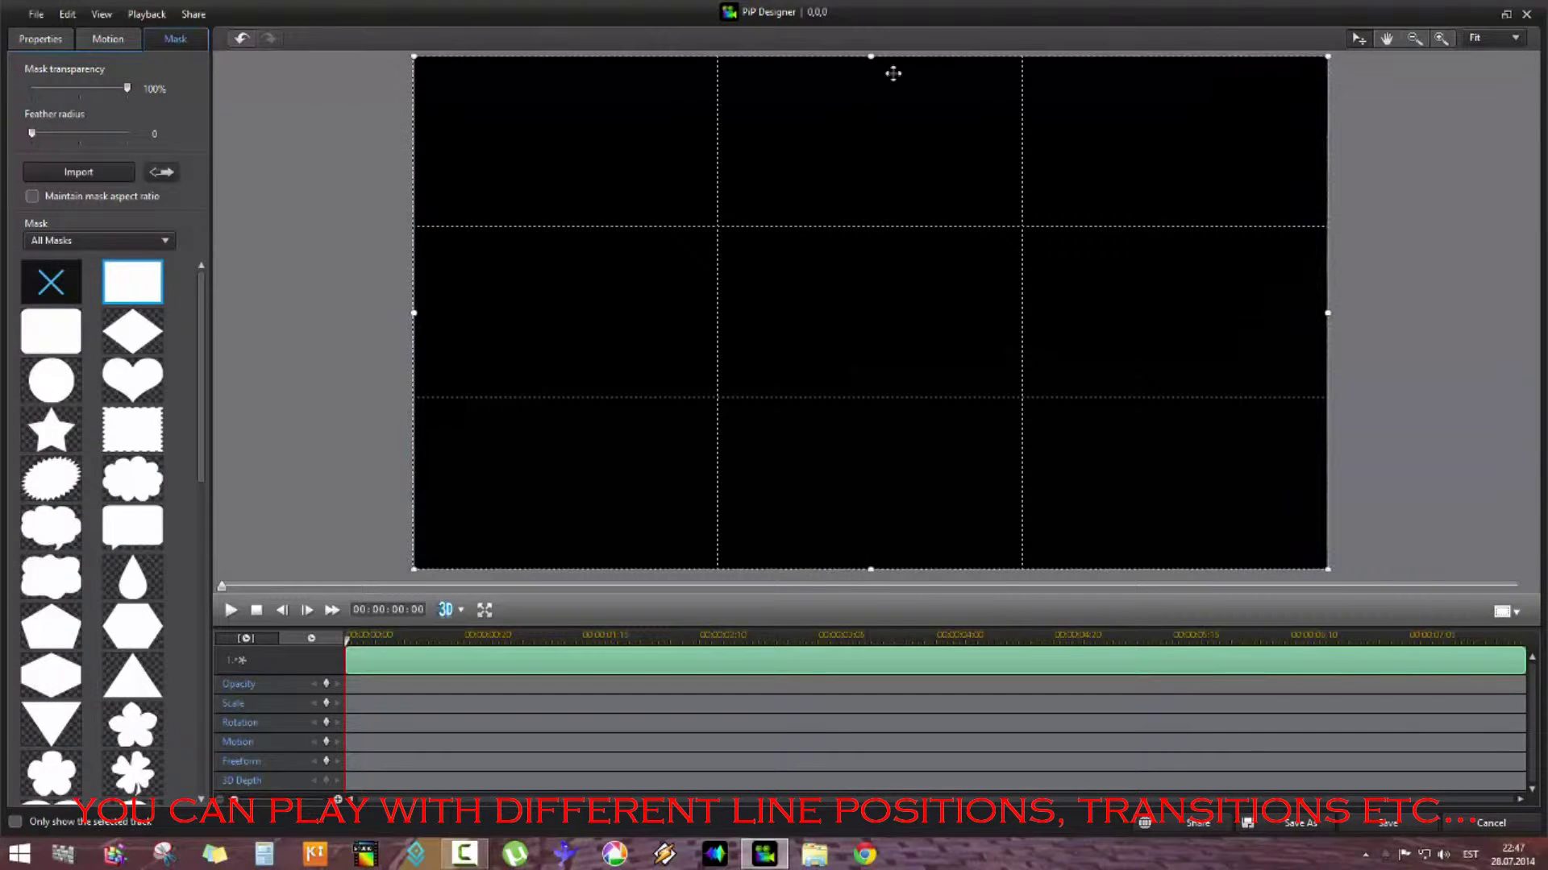
Switch the grid lines to 2 x 2, shrink the mask to a thin horizontal line across the frame's middle, and save it
drag(879, 135, 880, 182)
click(1504, 611)
mouse_move(1475, 653)
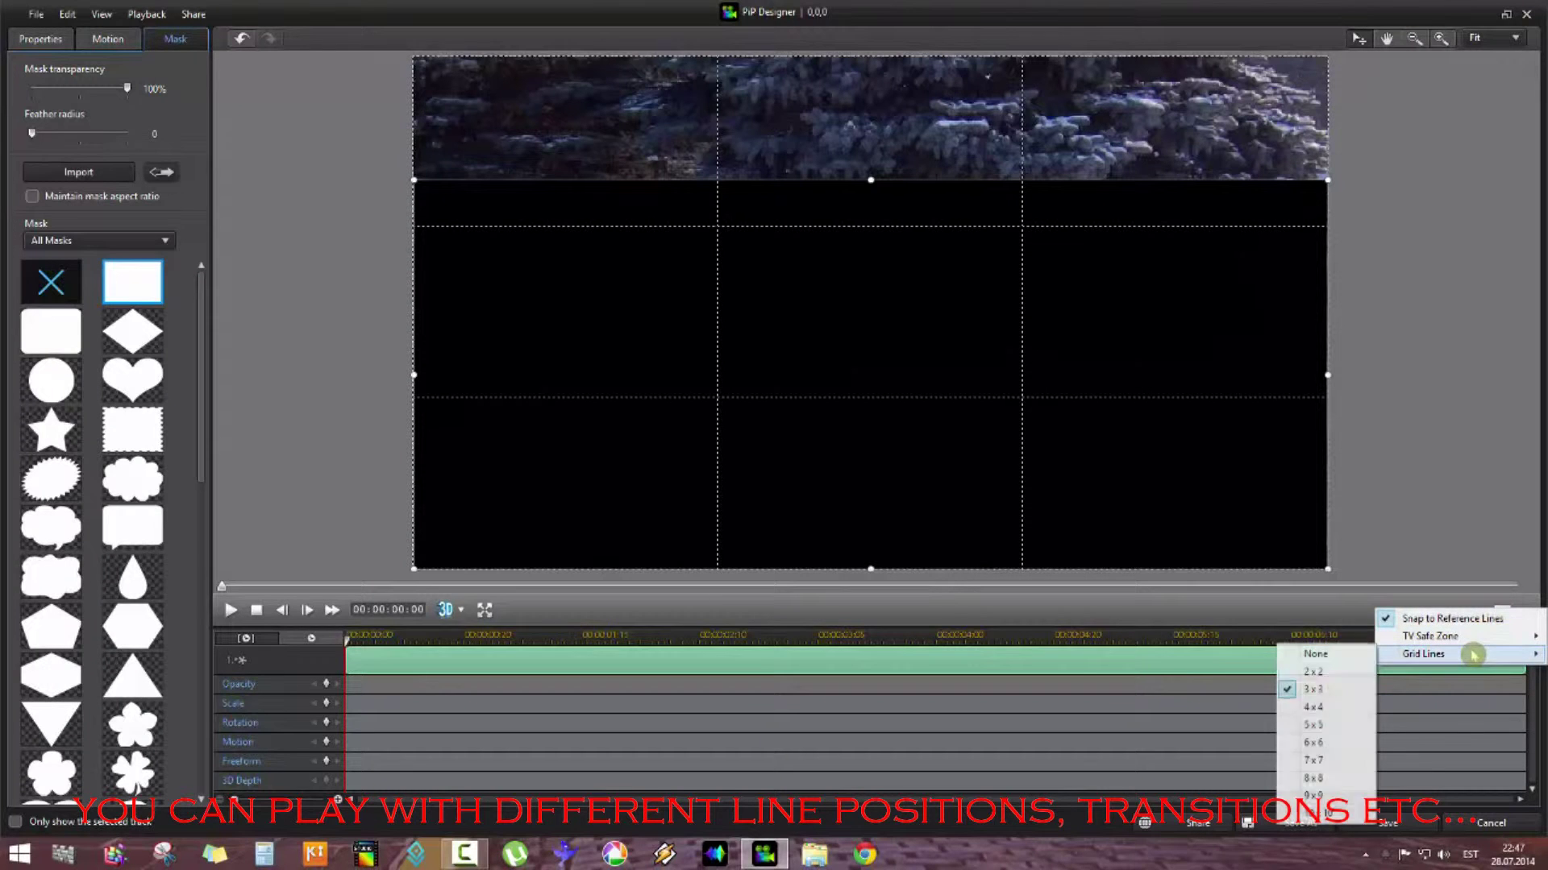
click(1335, 673)
drag(871, 179, 871, 305)
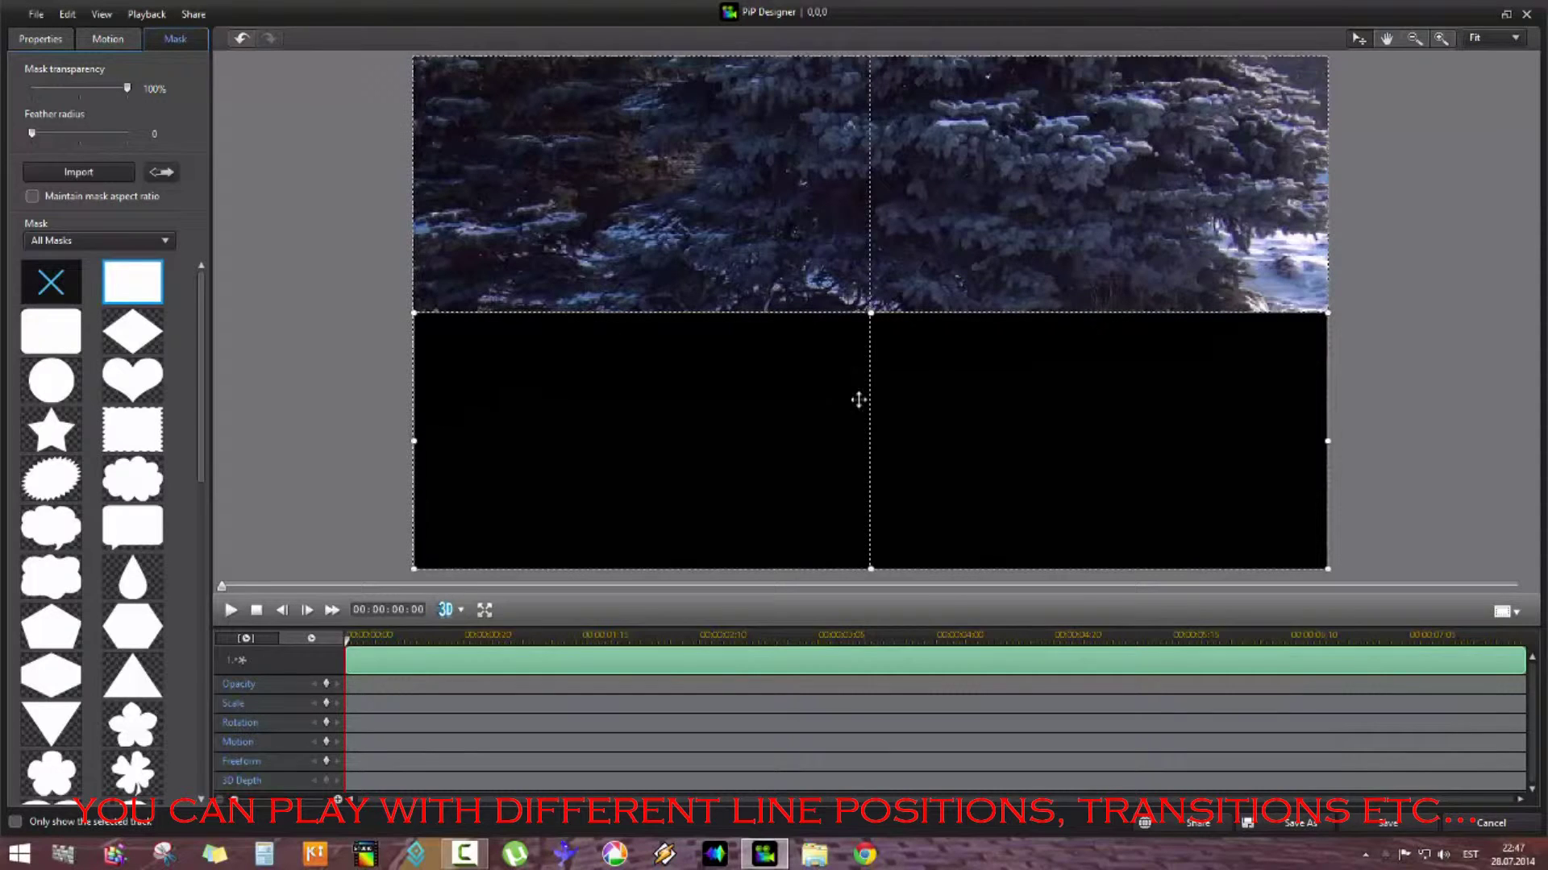
drag(871, 556, 870, 319)
click(1403, 824)
Place another black color board on track 3 at 00:00:19:14, directly beneath the horizontal line board
drag(125, 121, 698, 714)
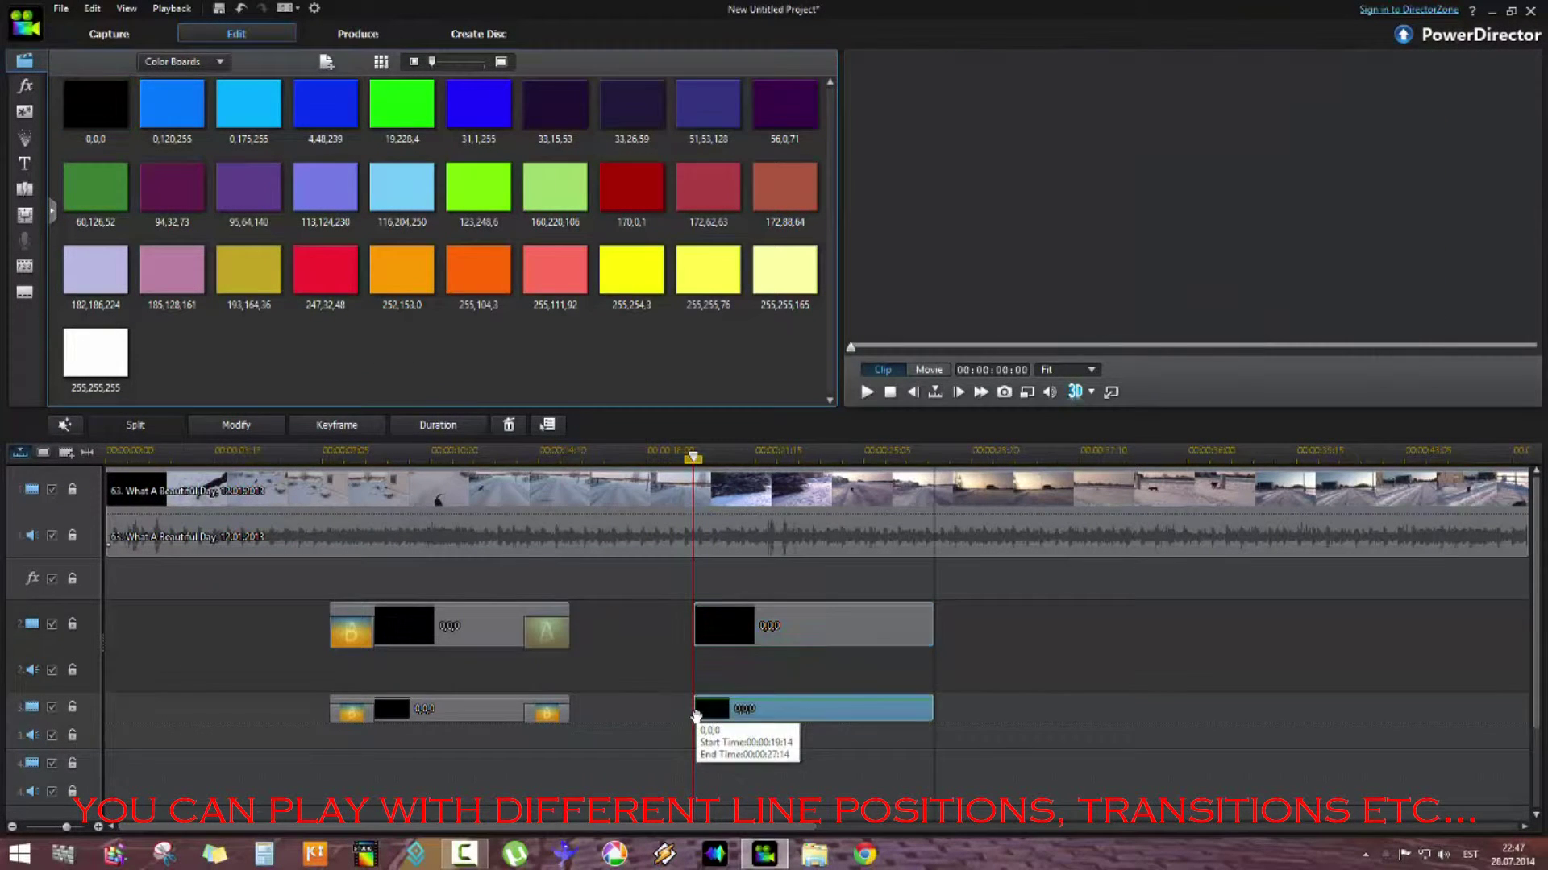
Apply a rectangle mask to the track 3 board, shrink it to a thin centered vertical line above the horizontal line, and save it
click(236, 425)
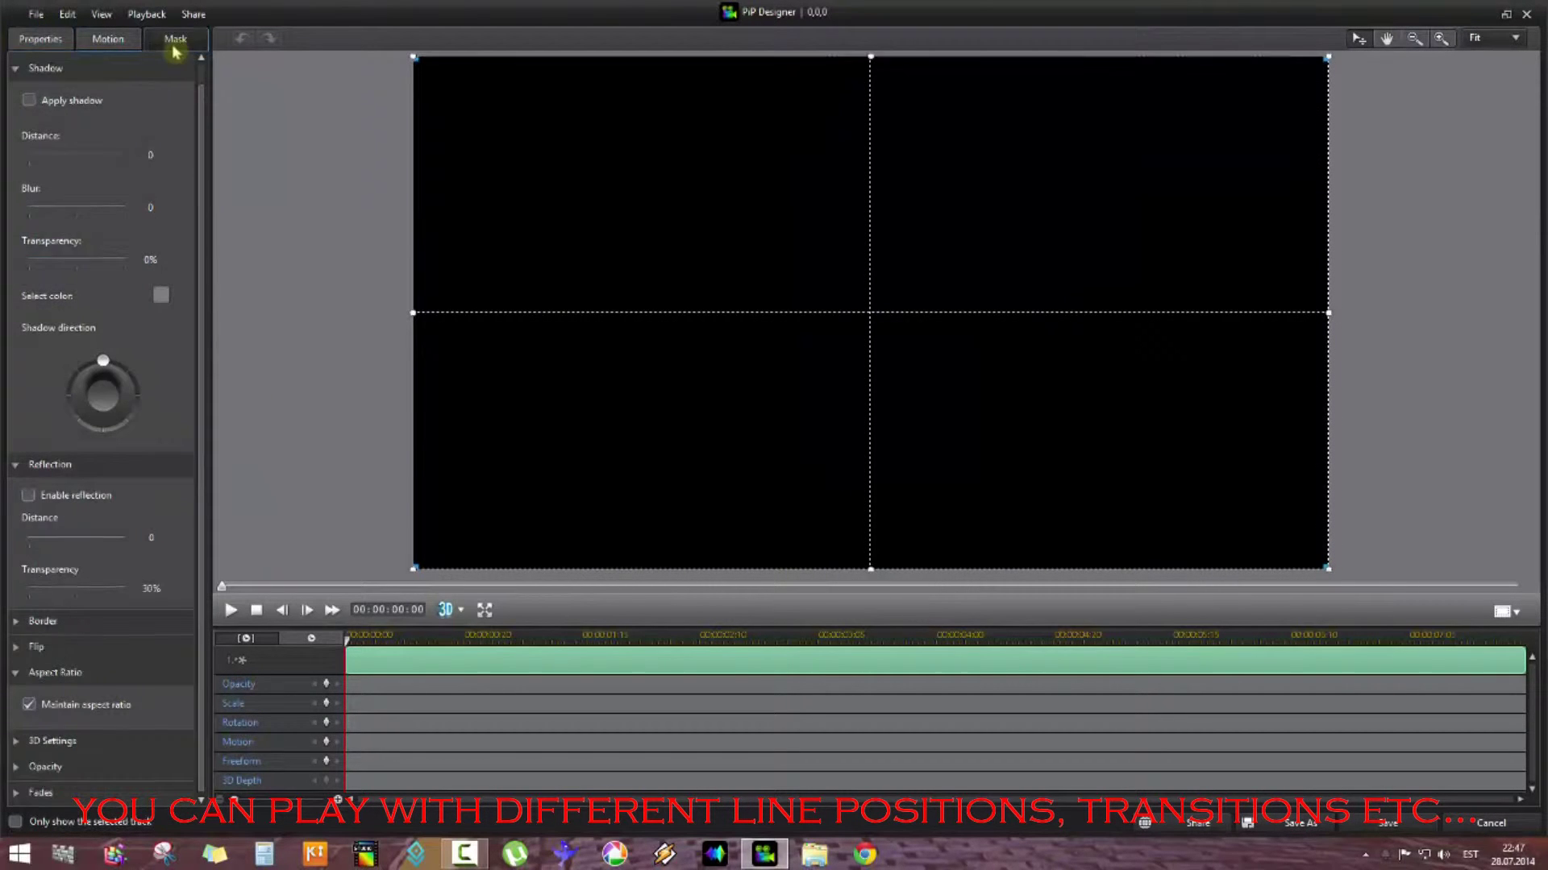
click(175, 41)
click(133, 279)
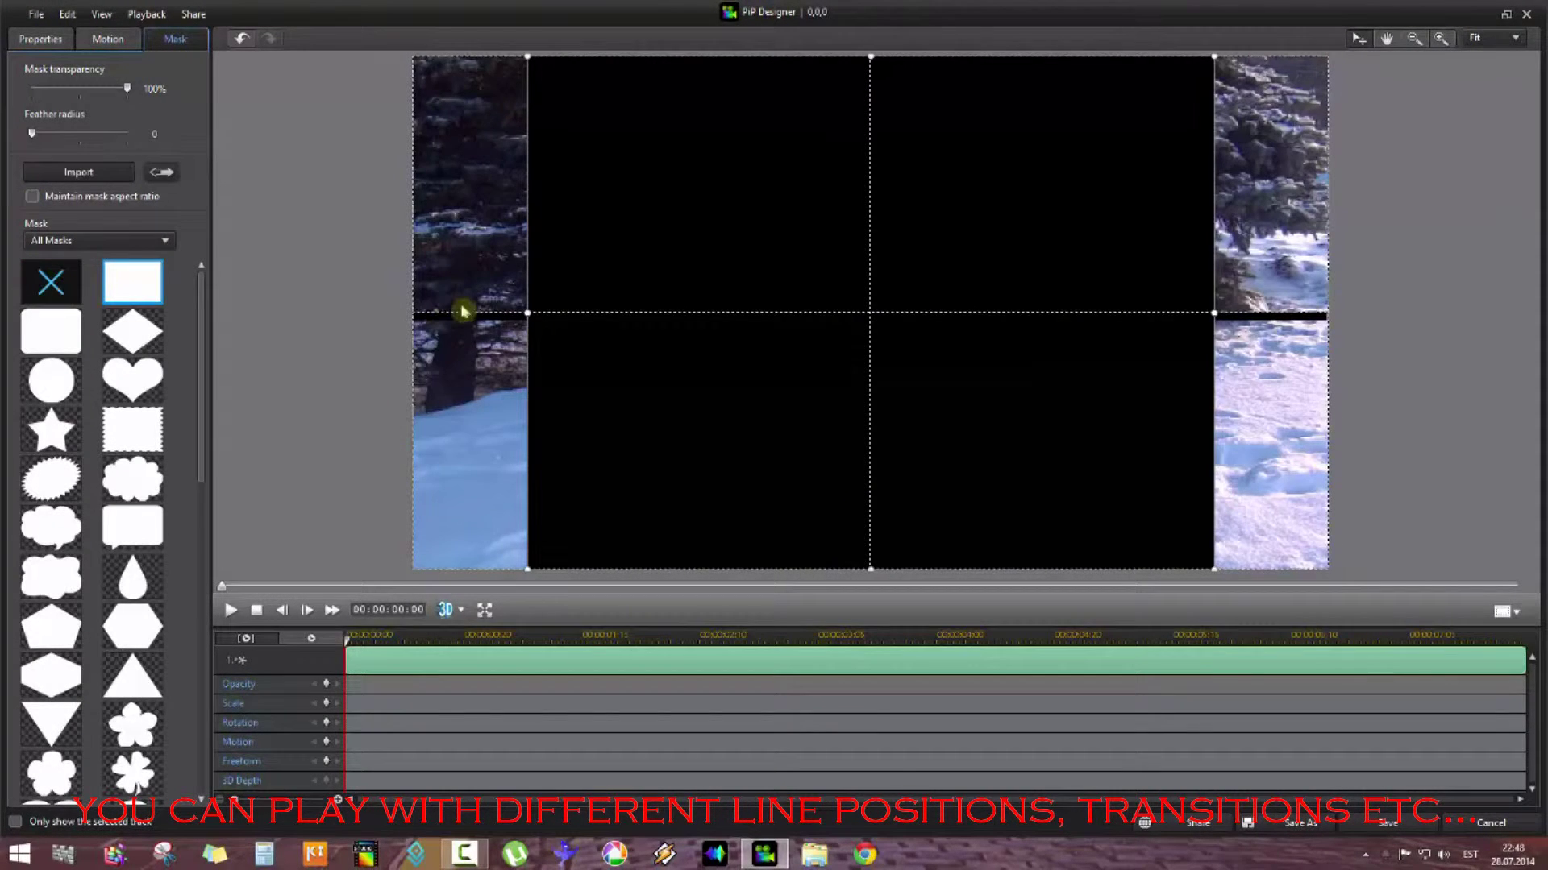
drag(535, 312, 859, 292)
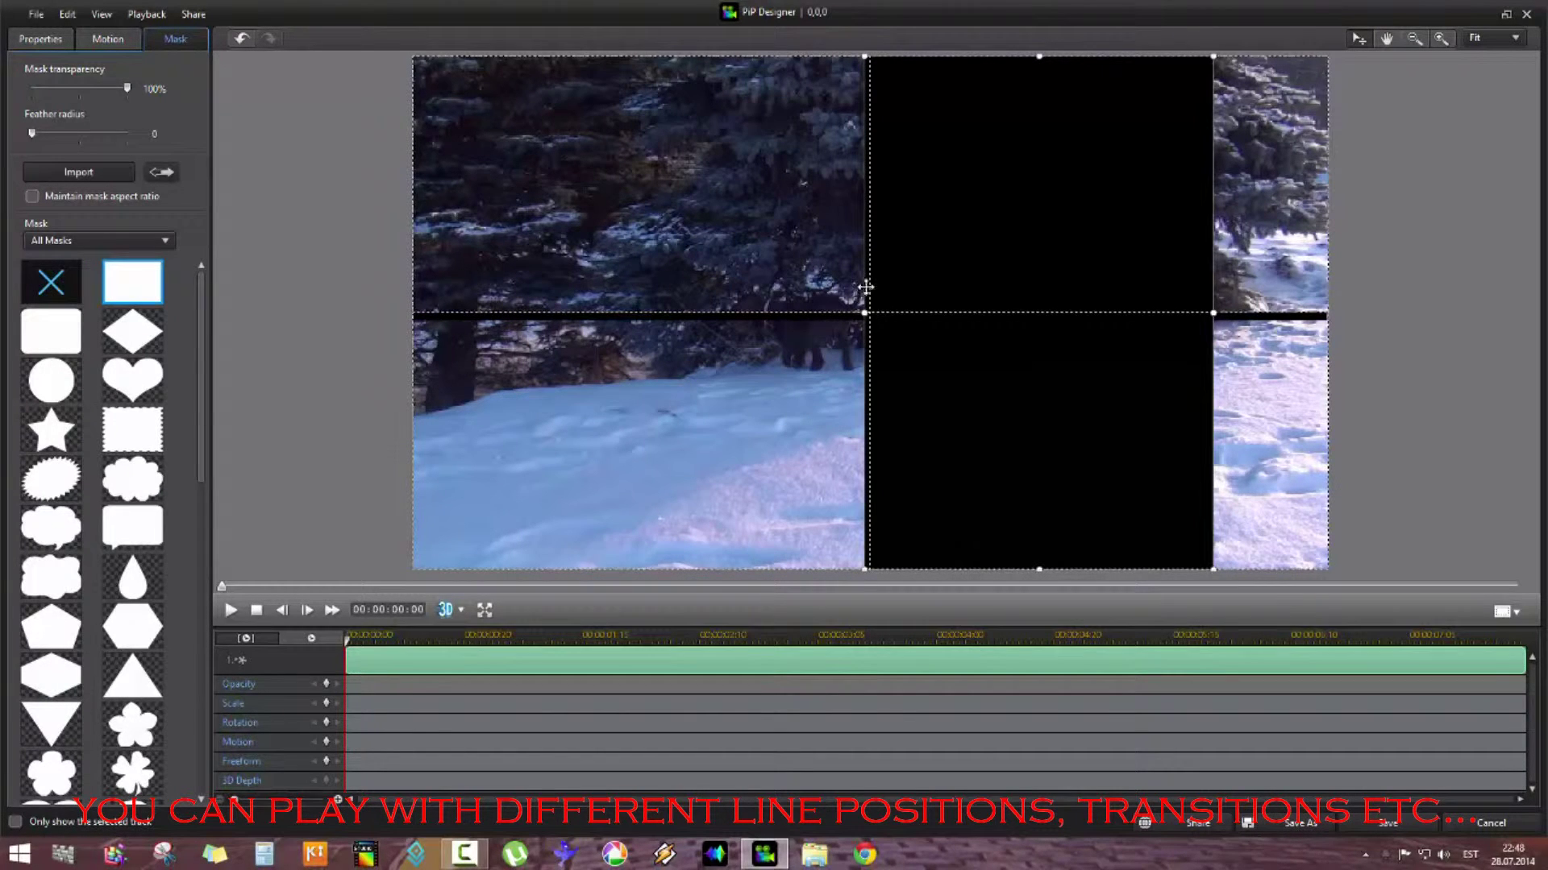
drag(1201, 314, 859, 314)
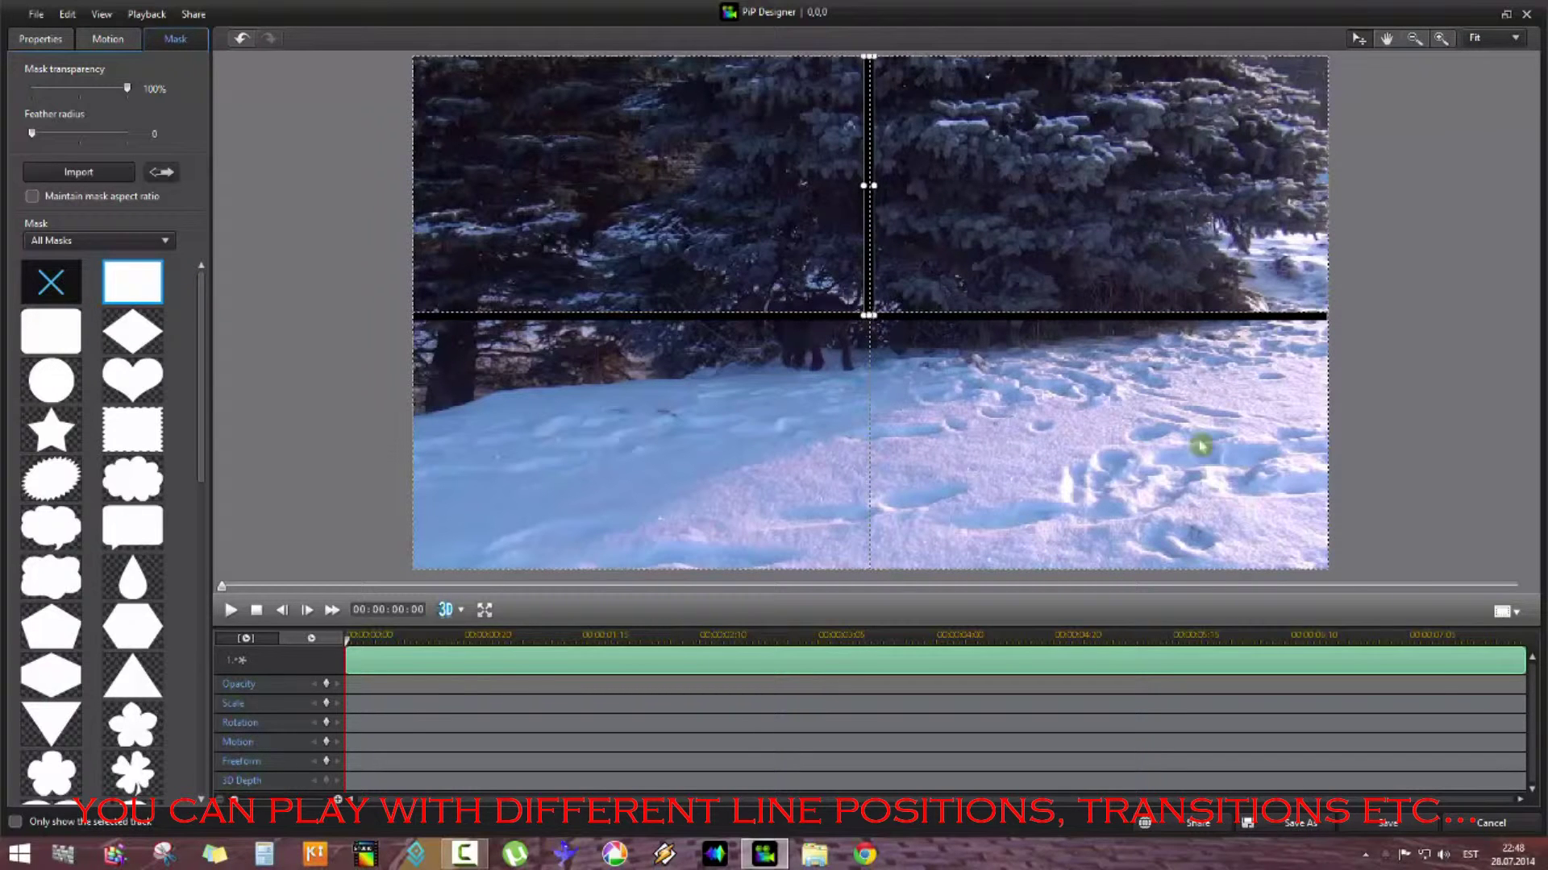
click(1406, 822)
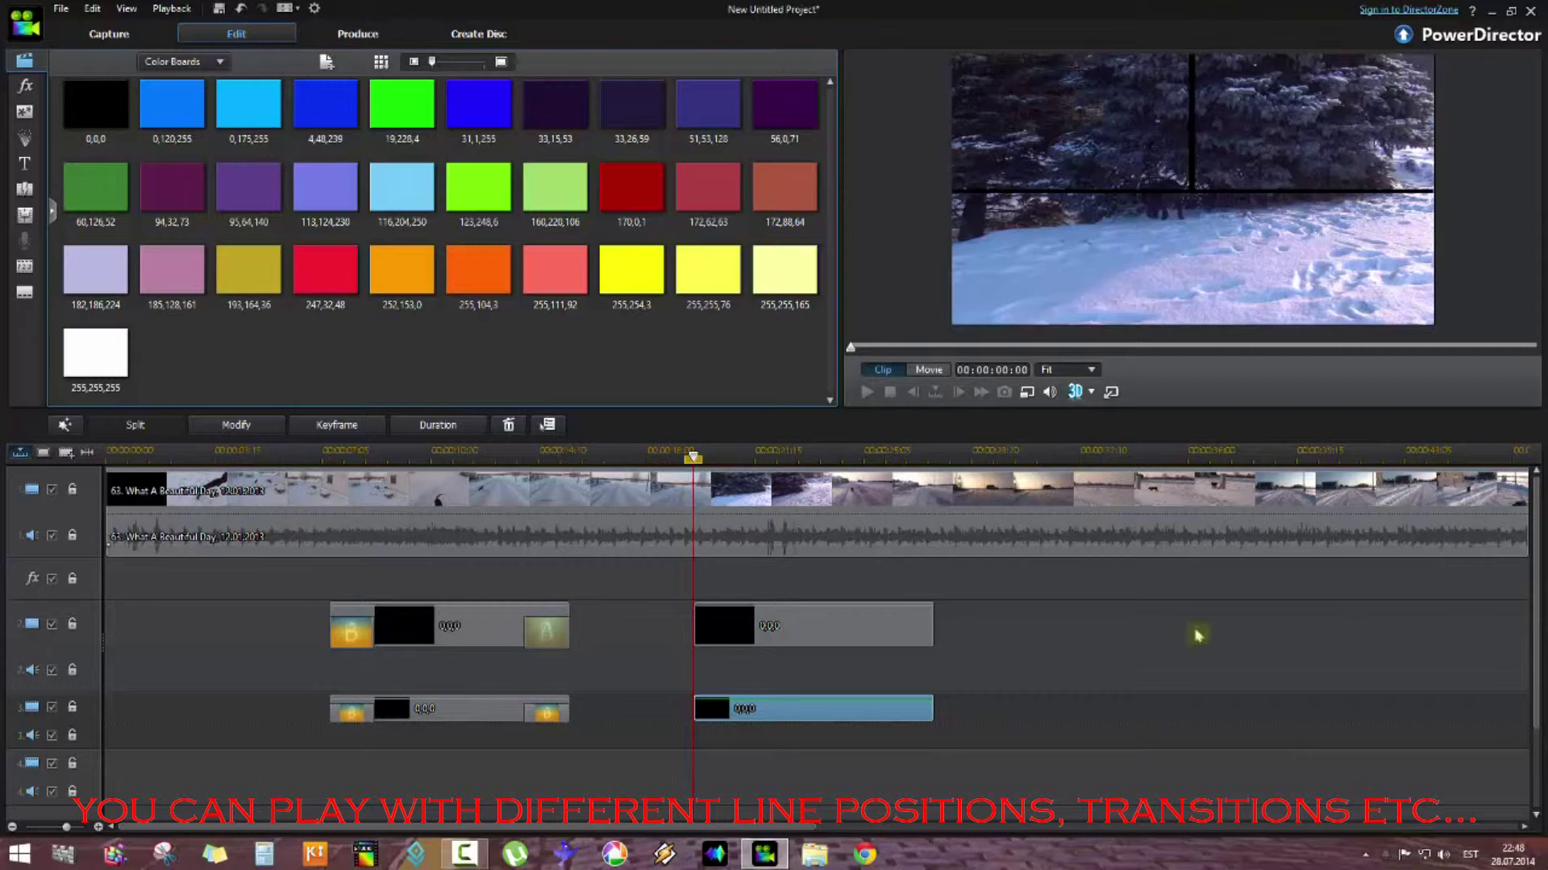
Add Wipe Soft transitions to the start and end of both black color boards at 00:00:19:14 on tracks 2 and 3
click(926, 371)
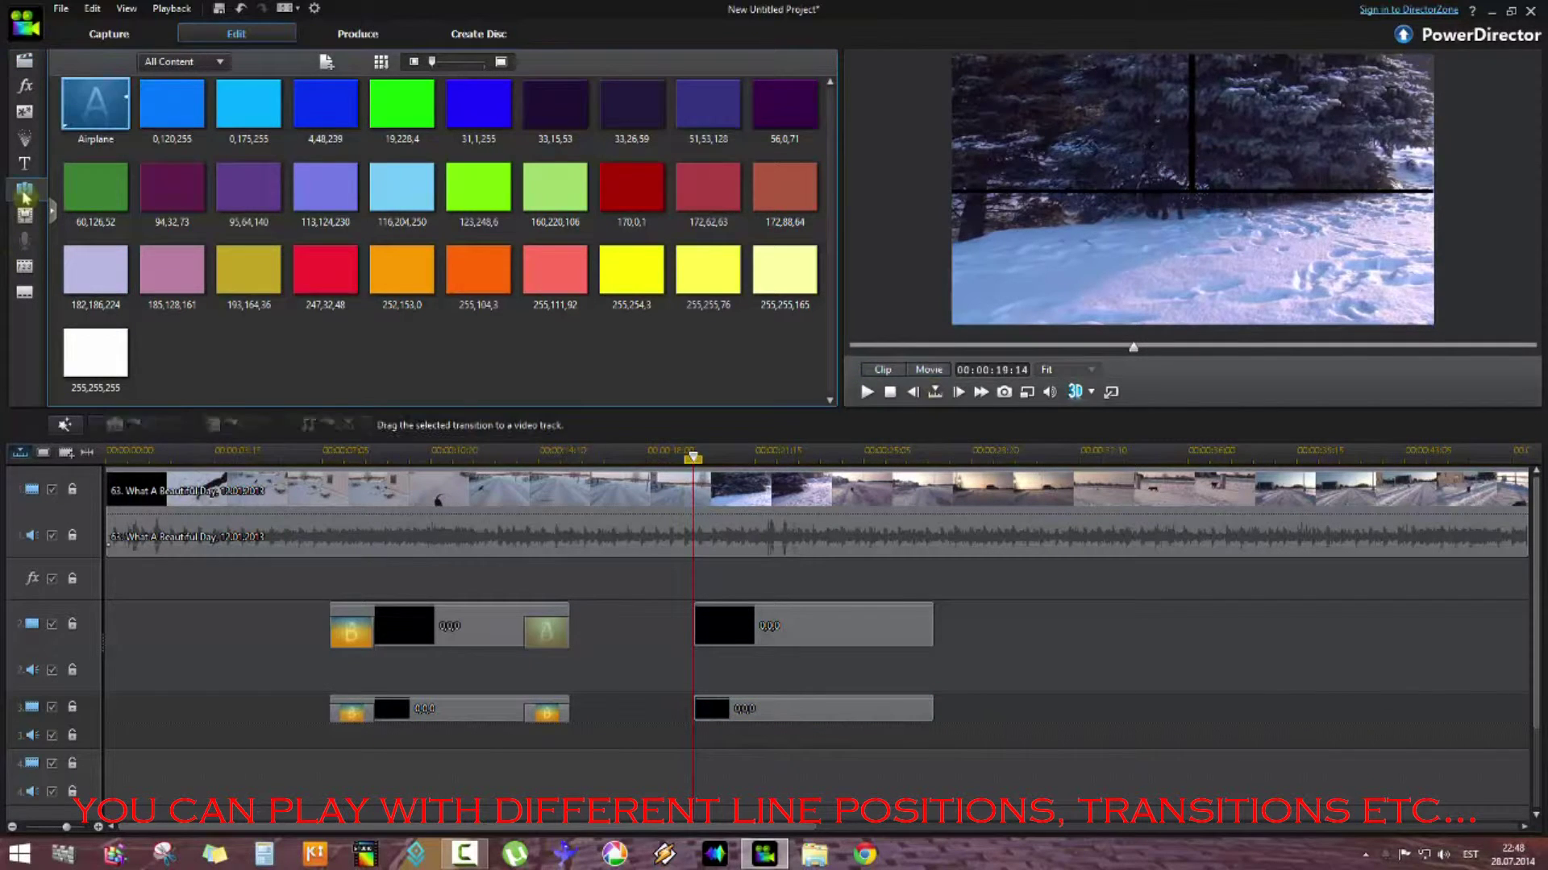
click(25, 192)
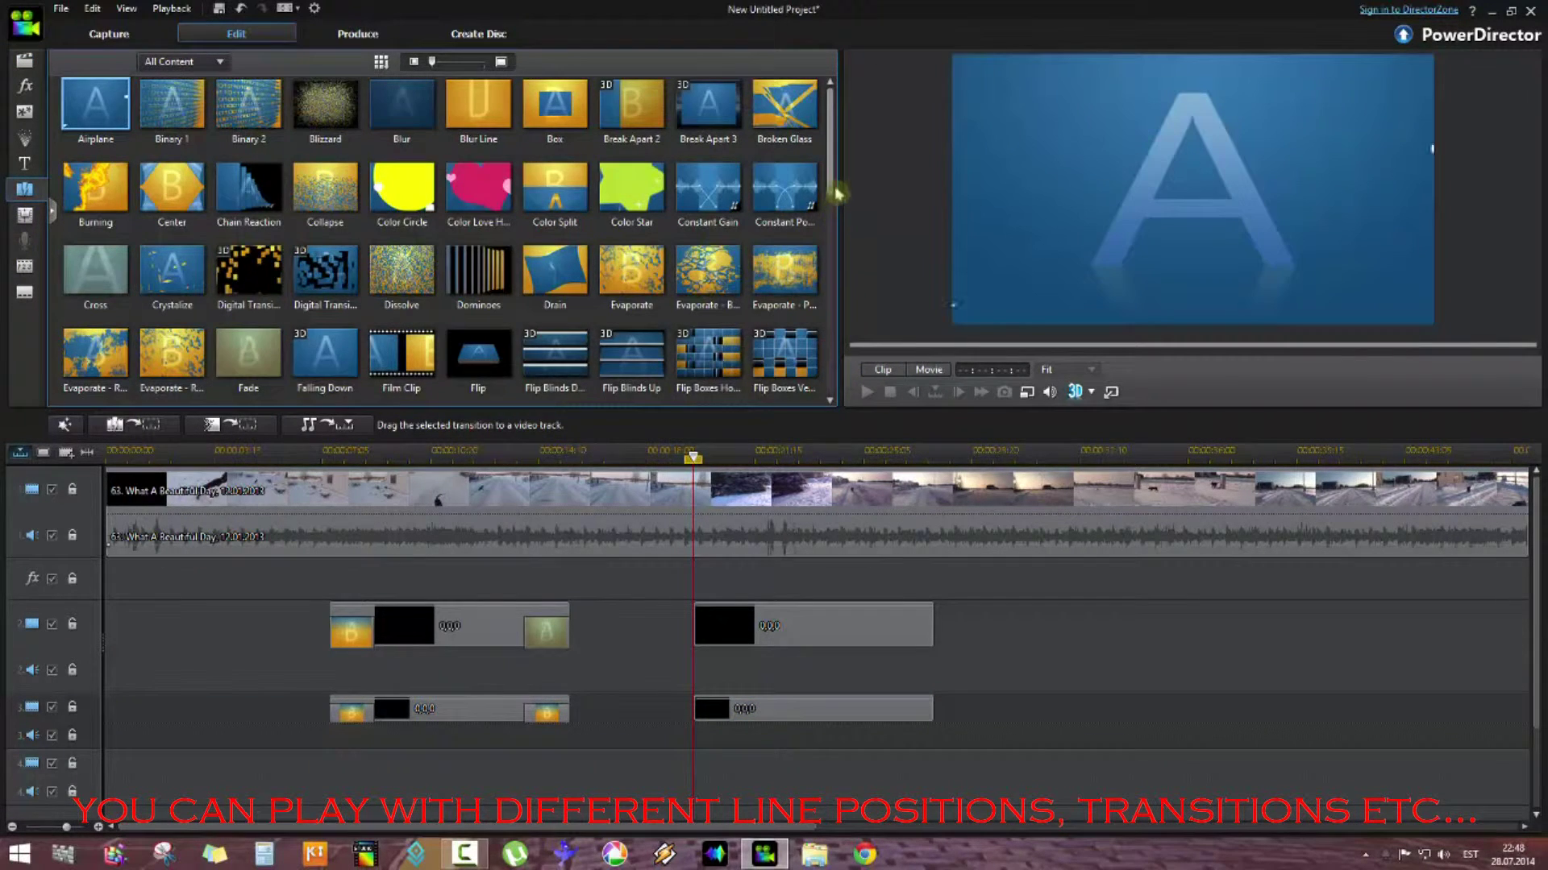
drag(828, 242, 774, 404)
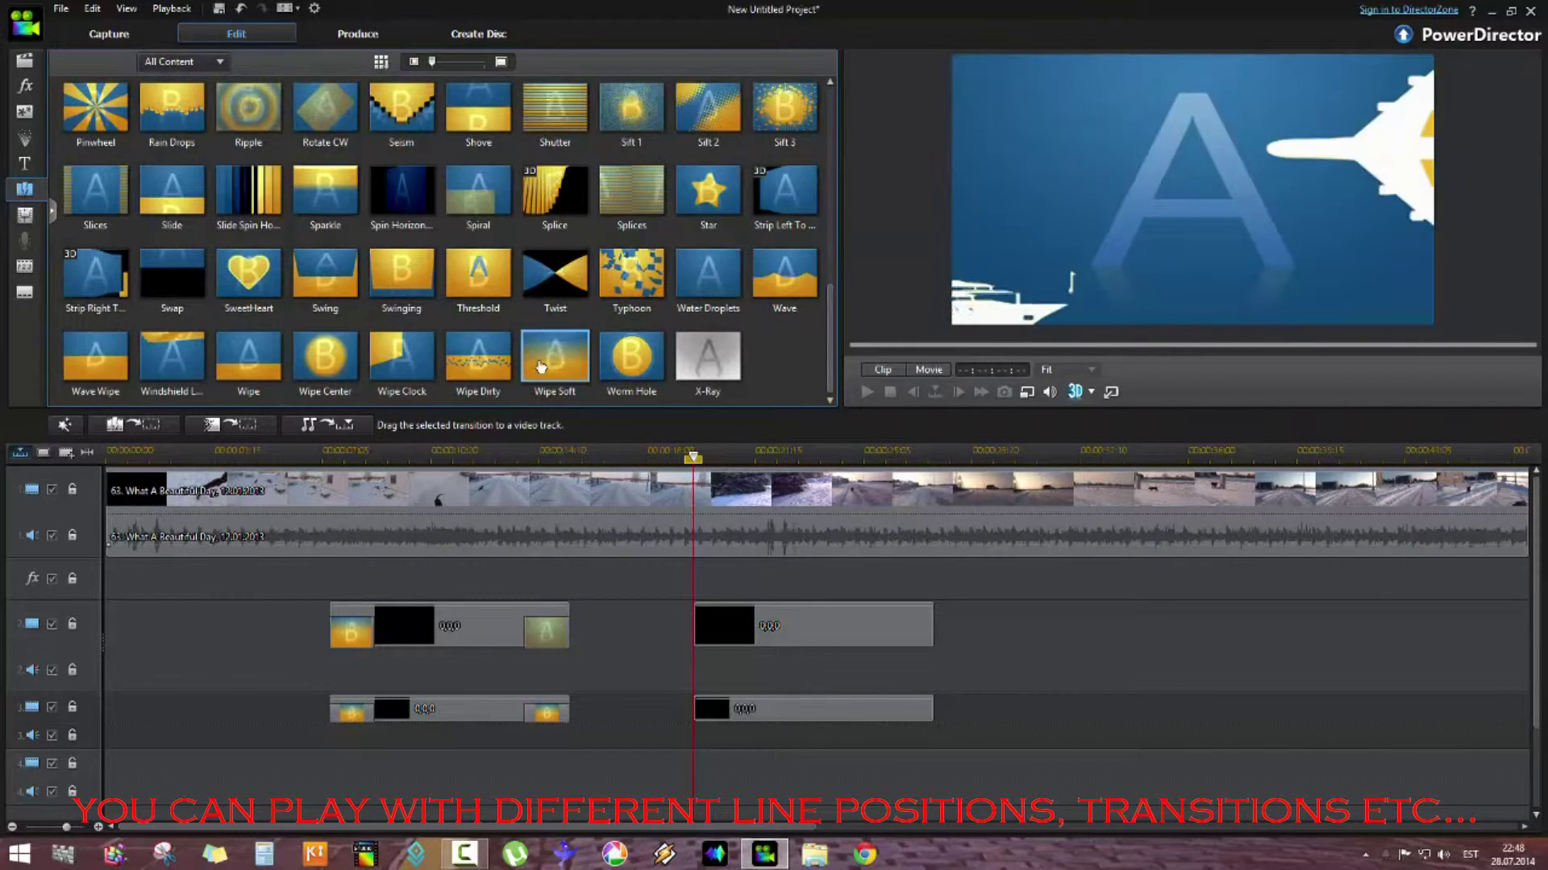
drag(540, 368, 911, 629)
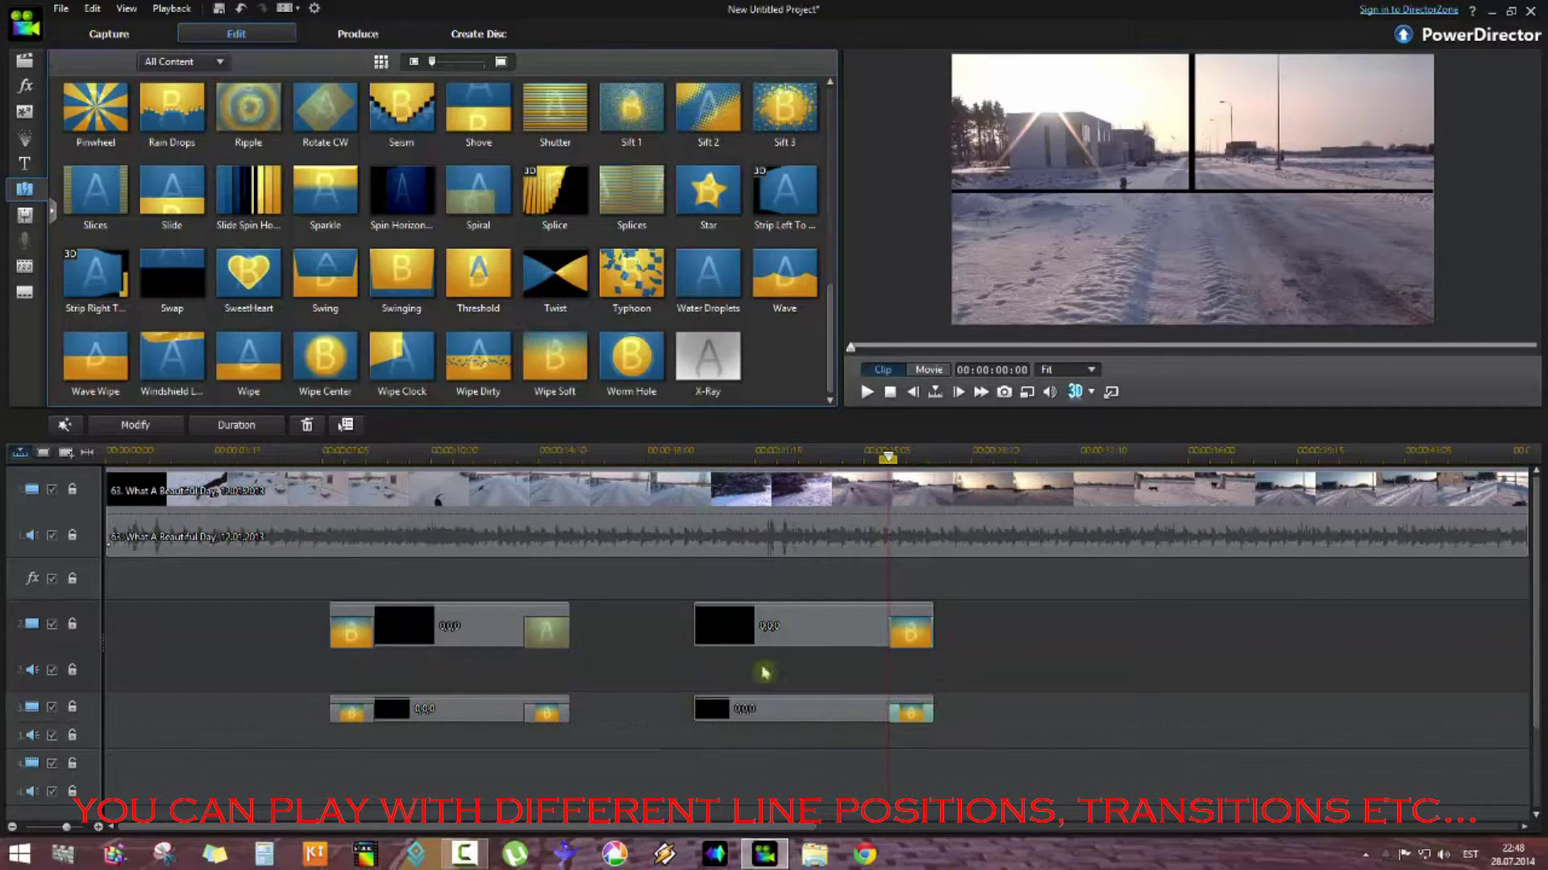
drag(553, 395, 641, 587)
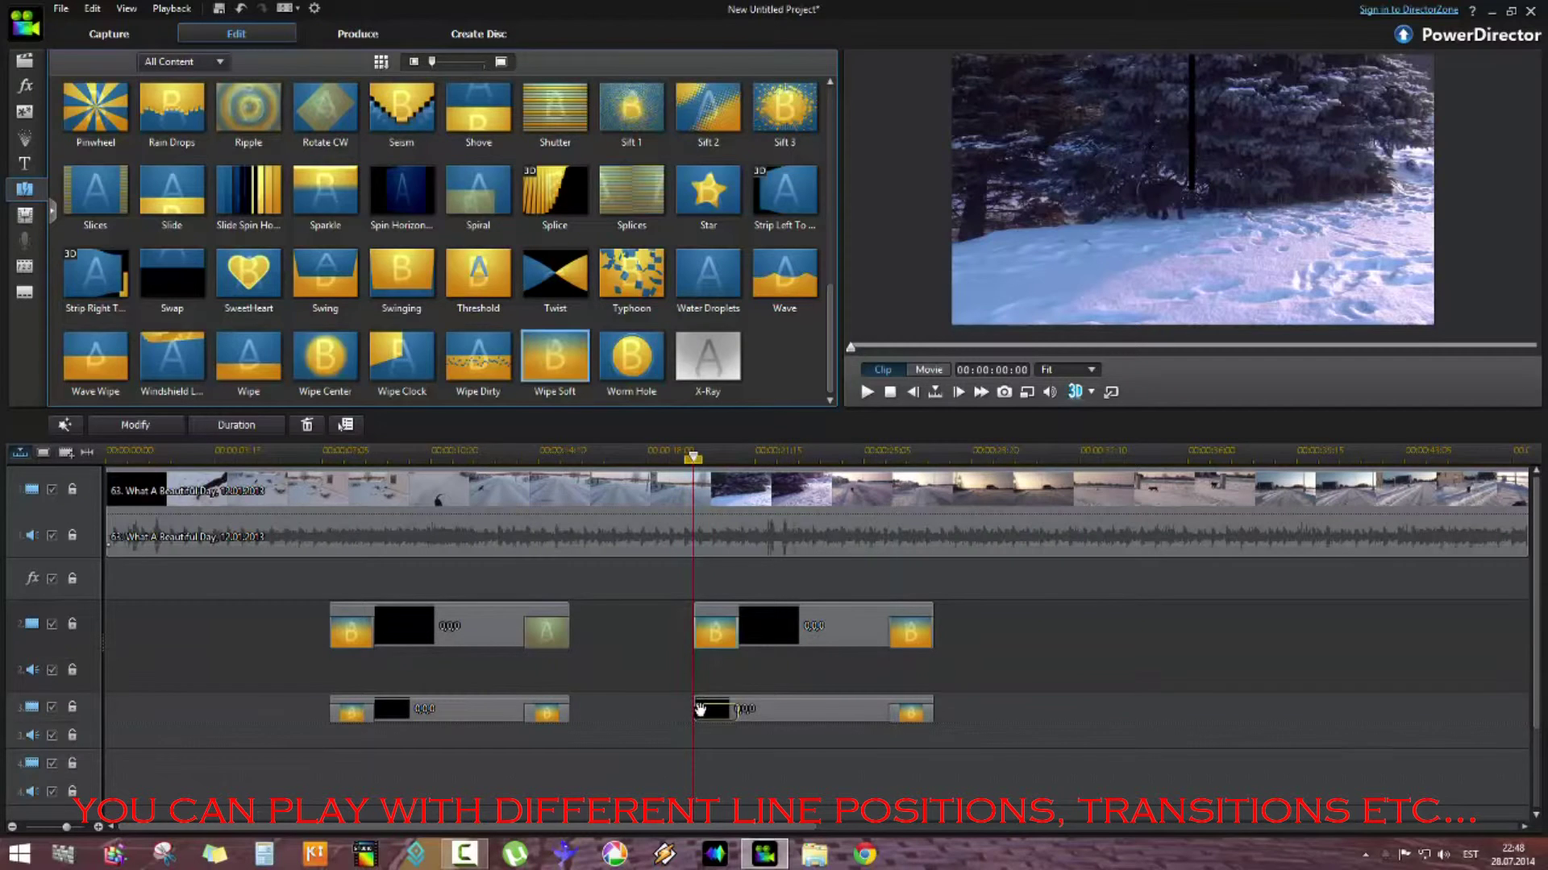
Set the direction of the horizontal line board's opening Wipe Soft transition to Right
click(154, 426)
click(275, 109)
click(280, 152)
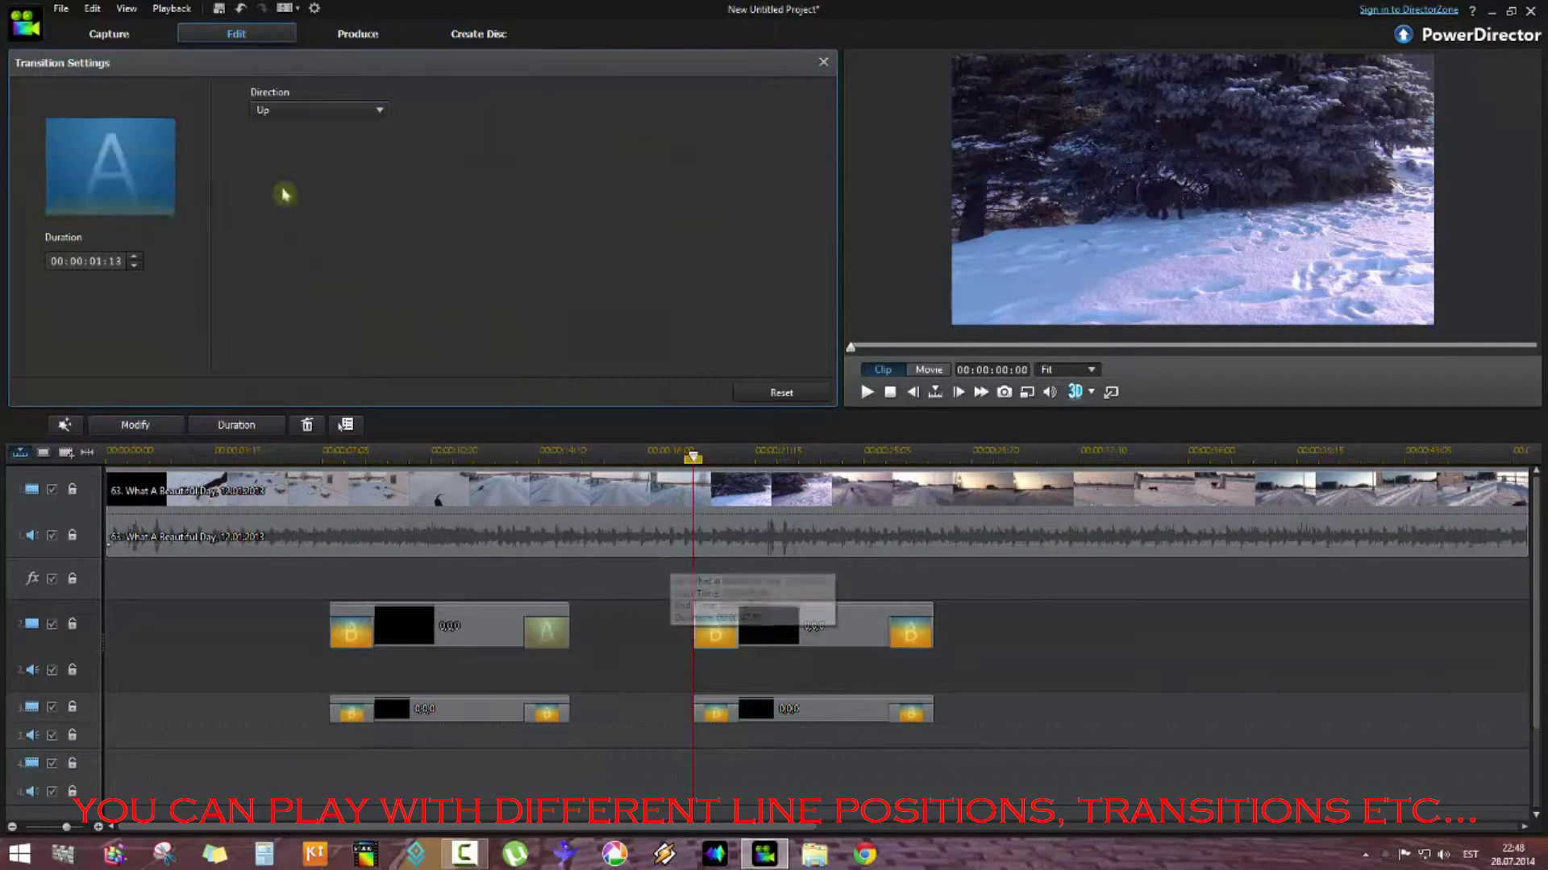
click(264, 113)
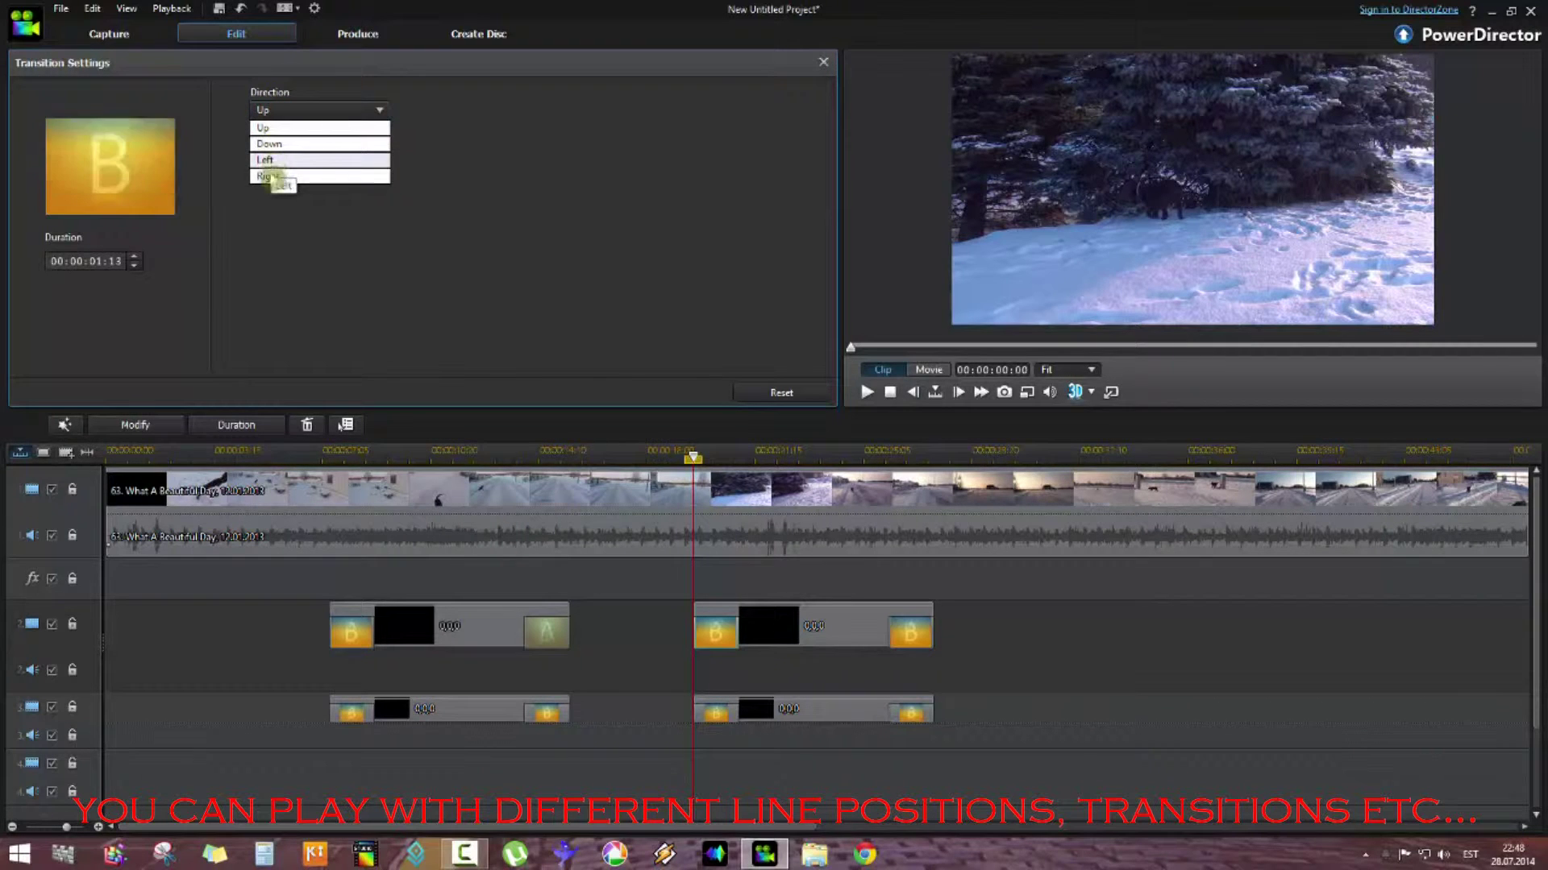
click(273, 178)
Set the direction of the horizontal line board's closing Wipe Soft transition to Left and close the transition settings
click(887, 629)
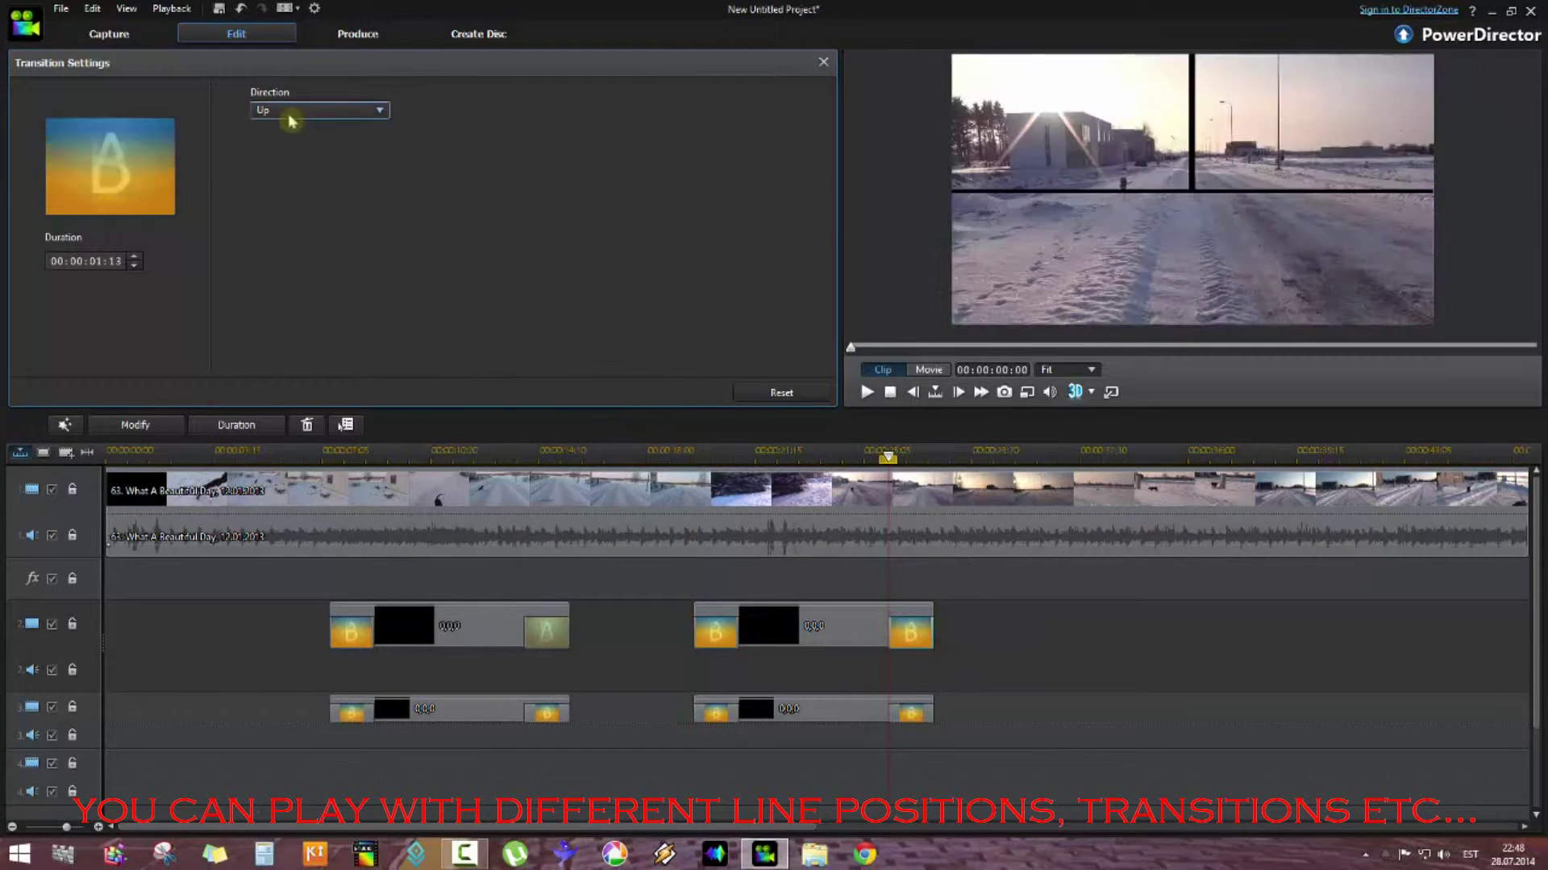
click(290, 110)
click(290, 161)
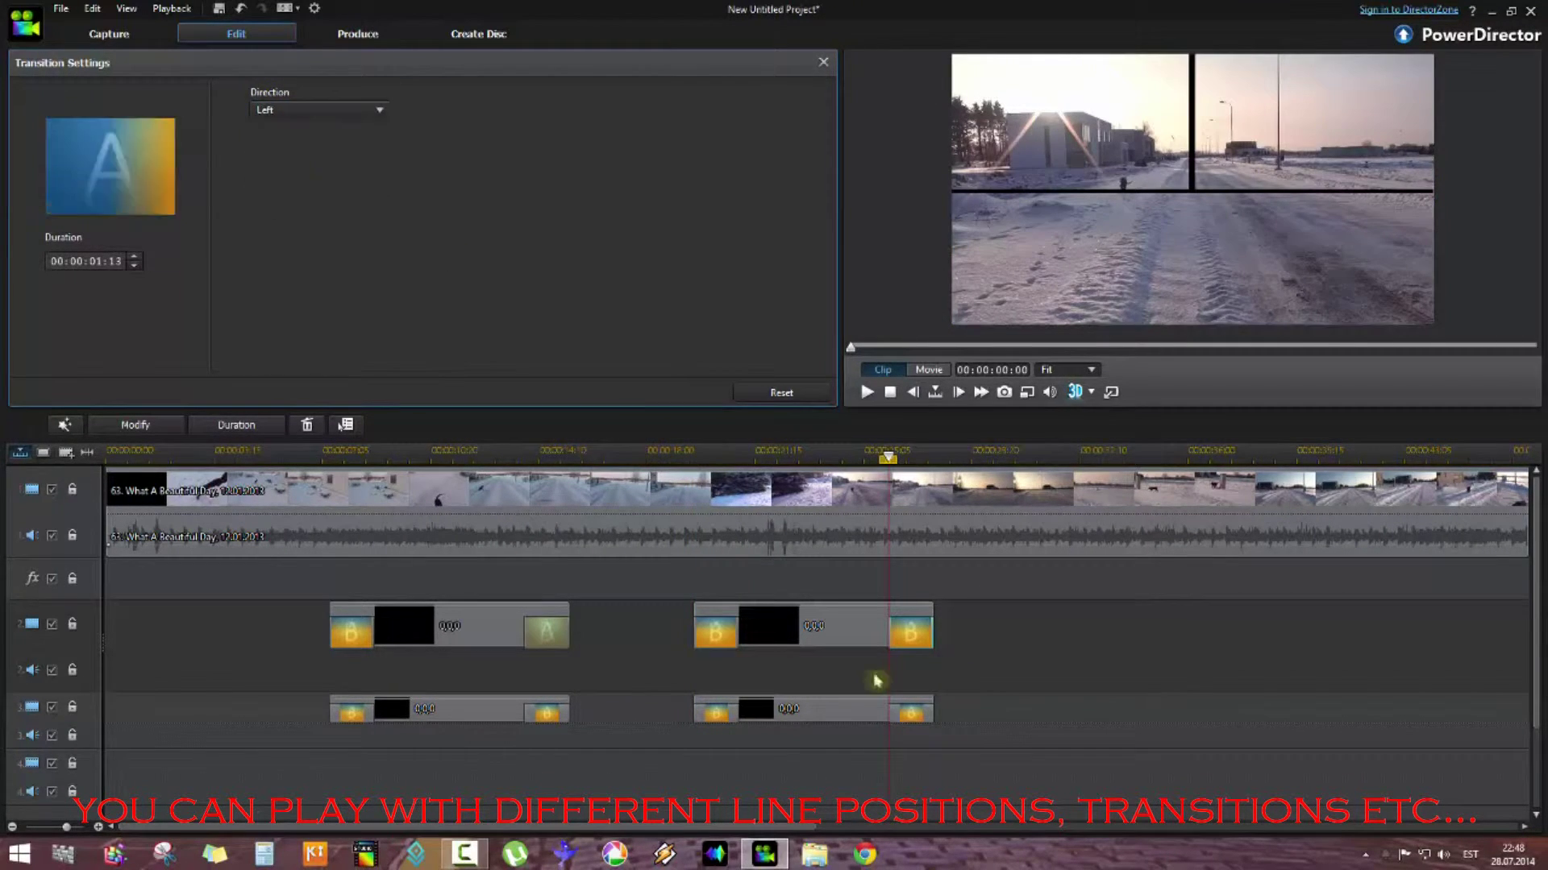
click(910, 712)
click(823, 62)
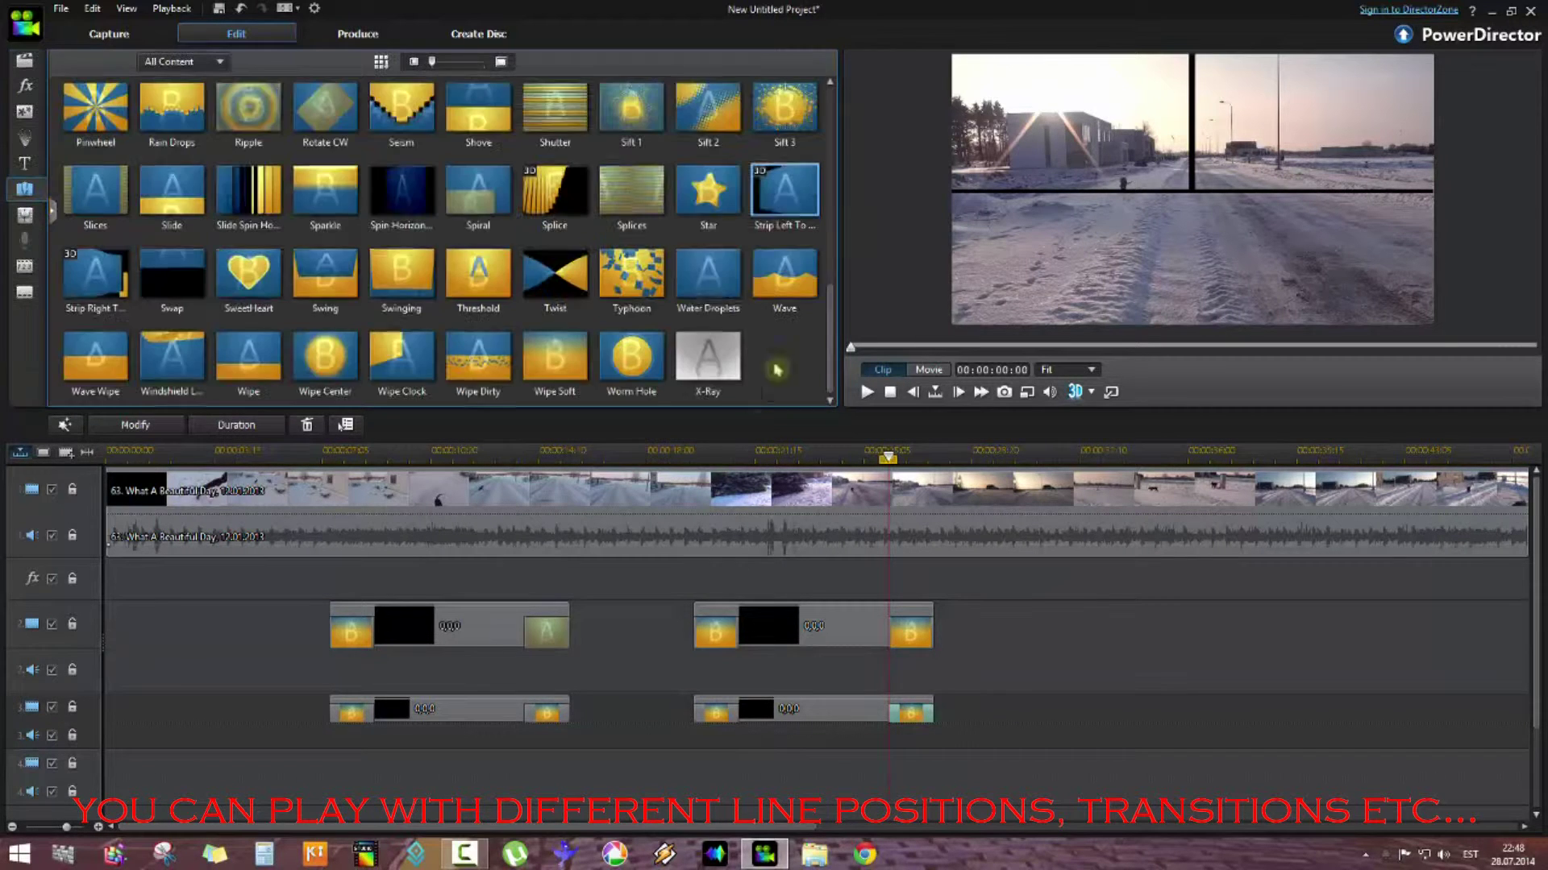
Preview the movie from 00:00:19:11 to check the horizontal and vertical lines, pausing before their closing transitions
click(692, 451)
click(929, 370)
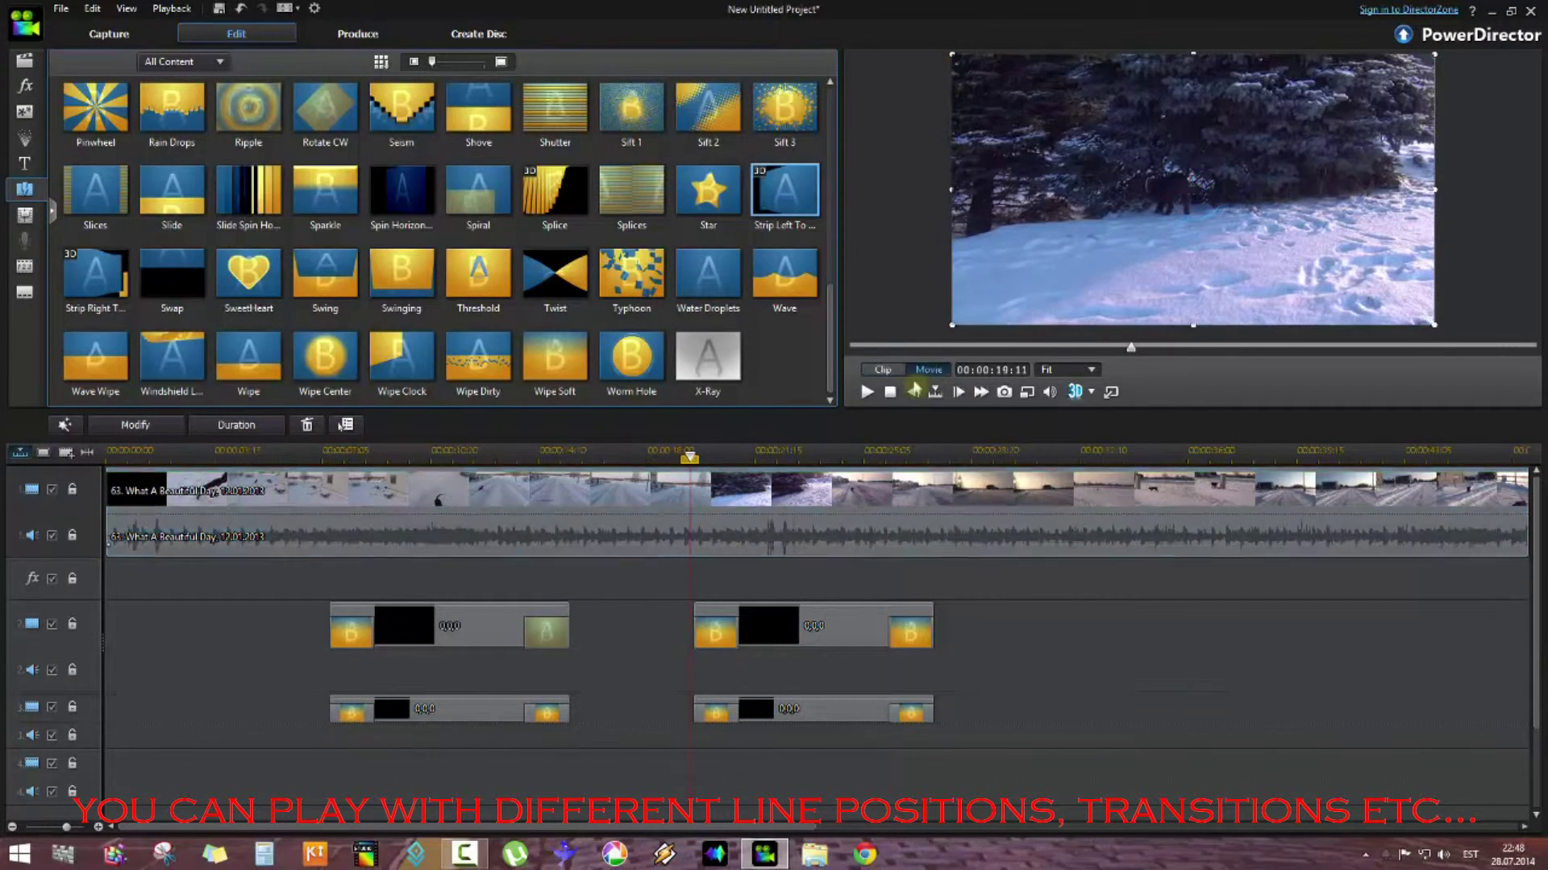
key(space)
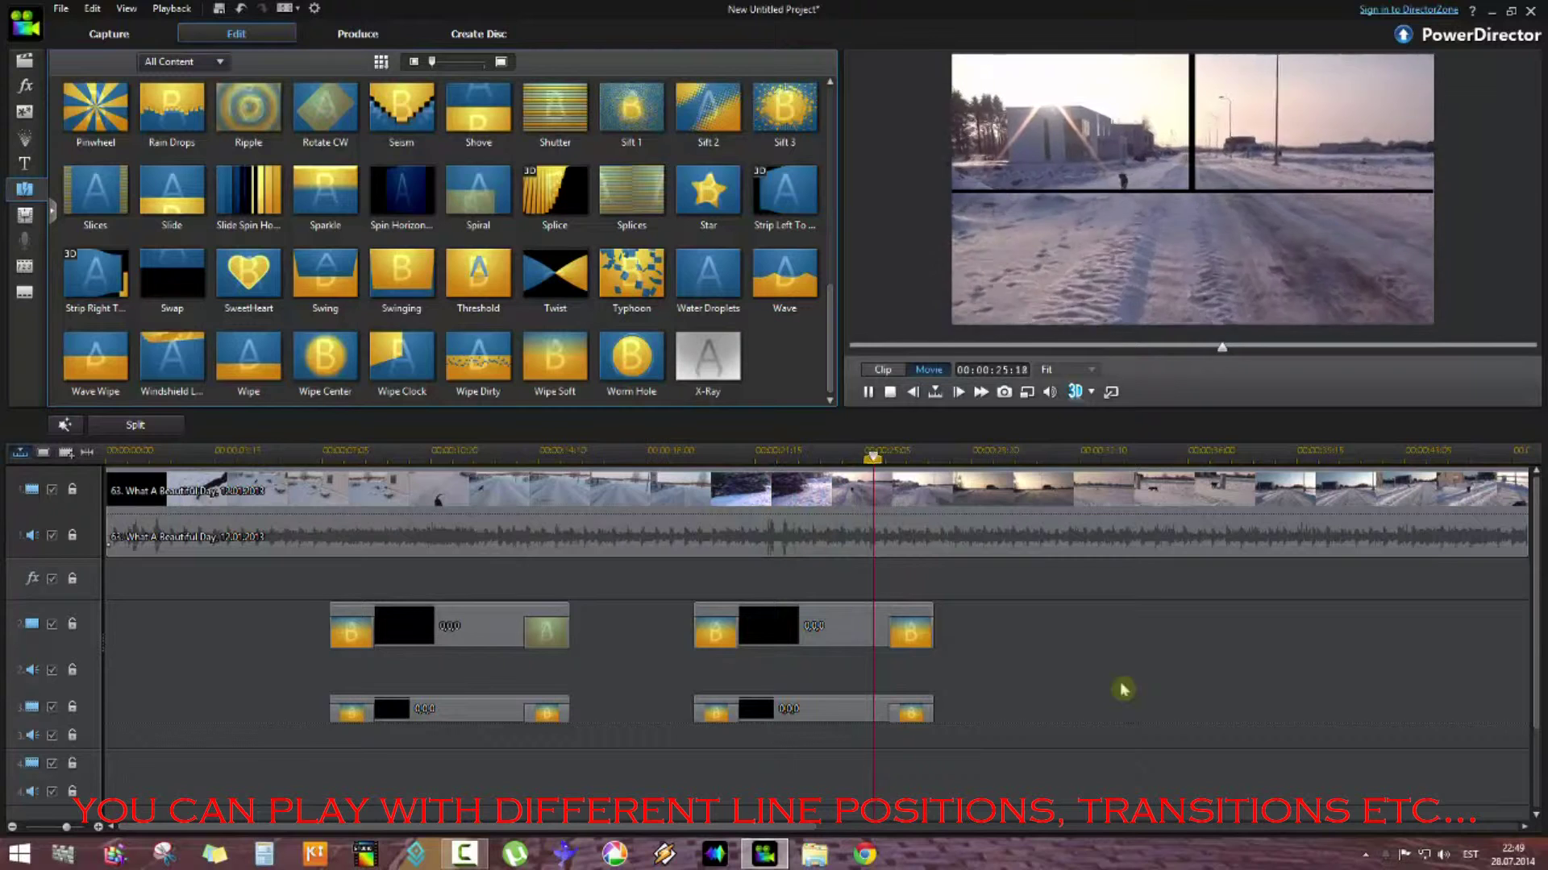
click(869, 393)
Make the horizontal line slightly thicker by extending the mask of the second track 2 color board downward, and save it
click(801, 457)
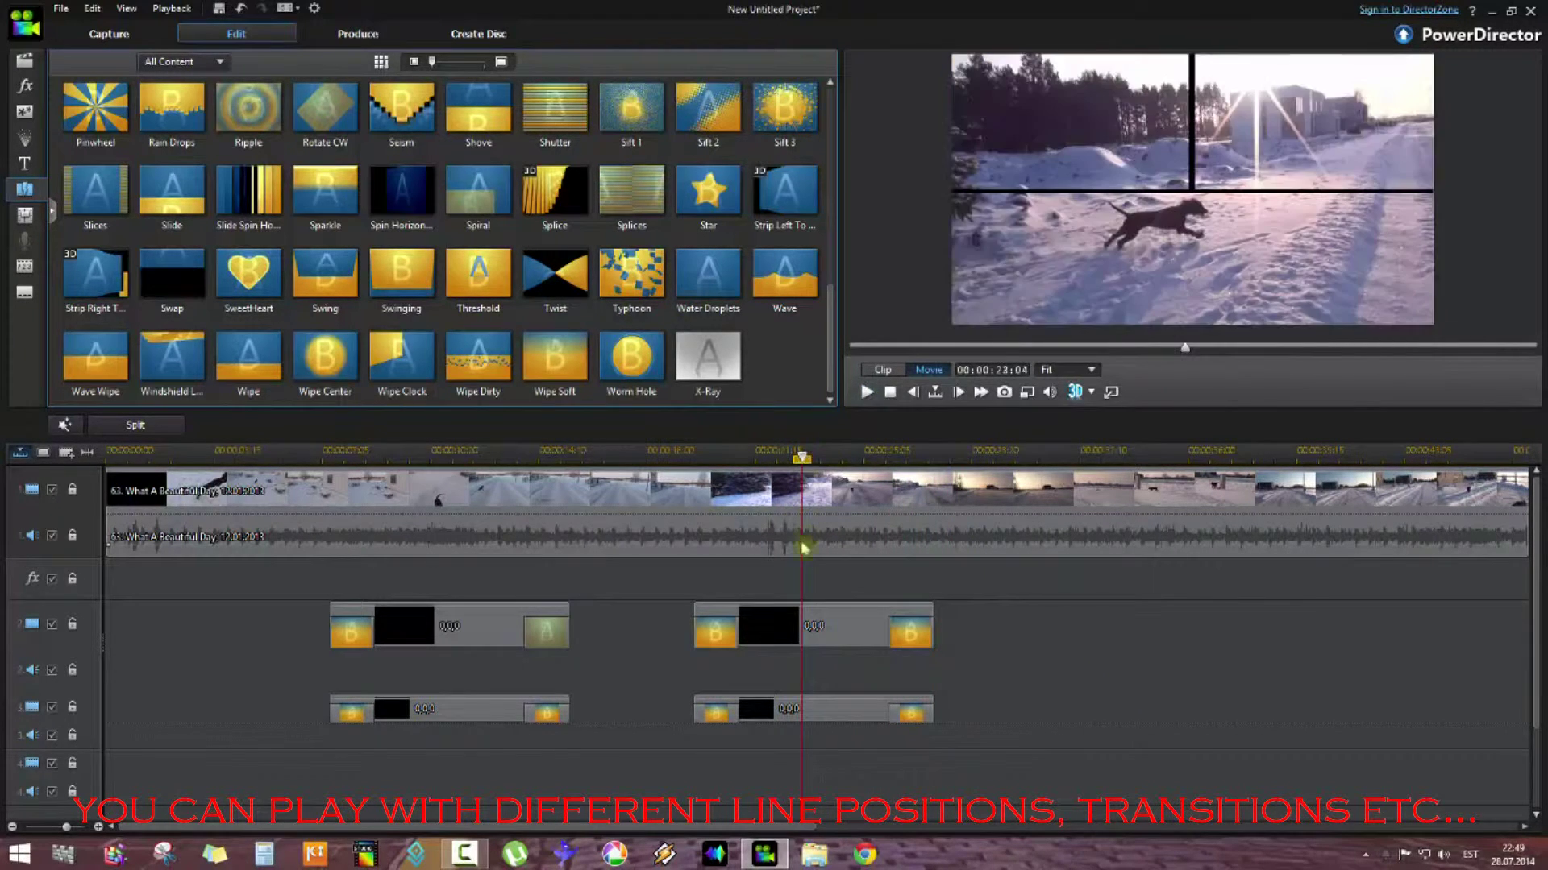
click(794, 628)
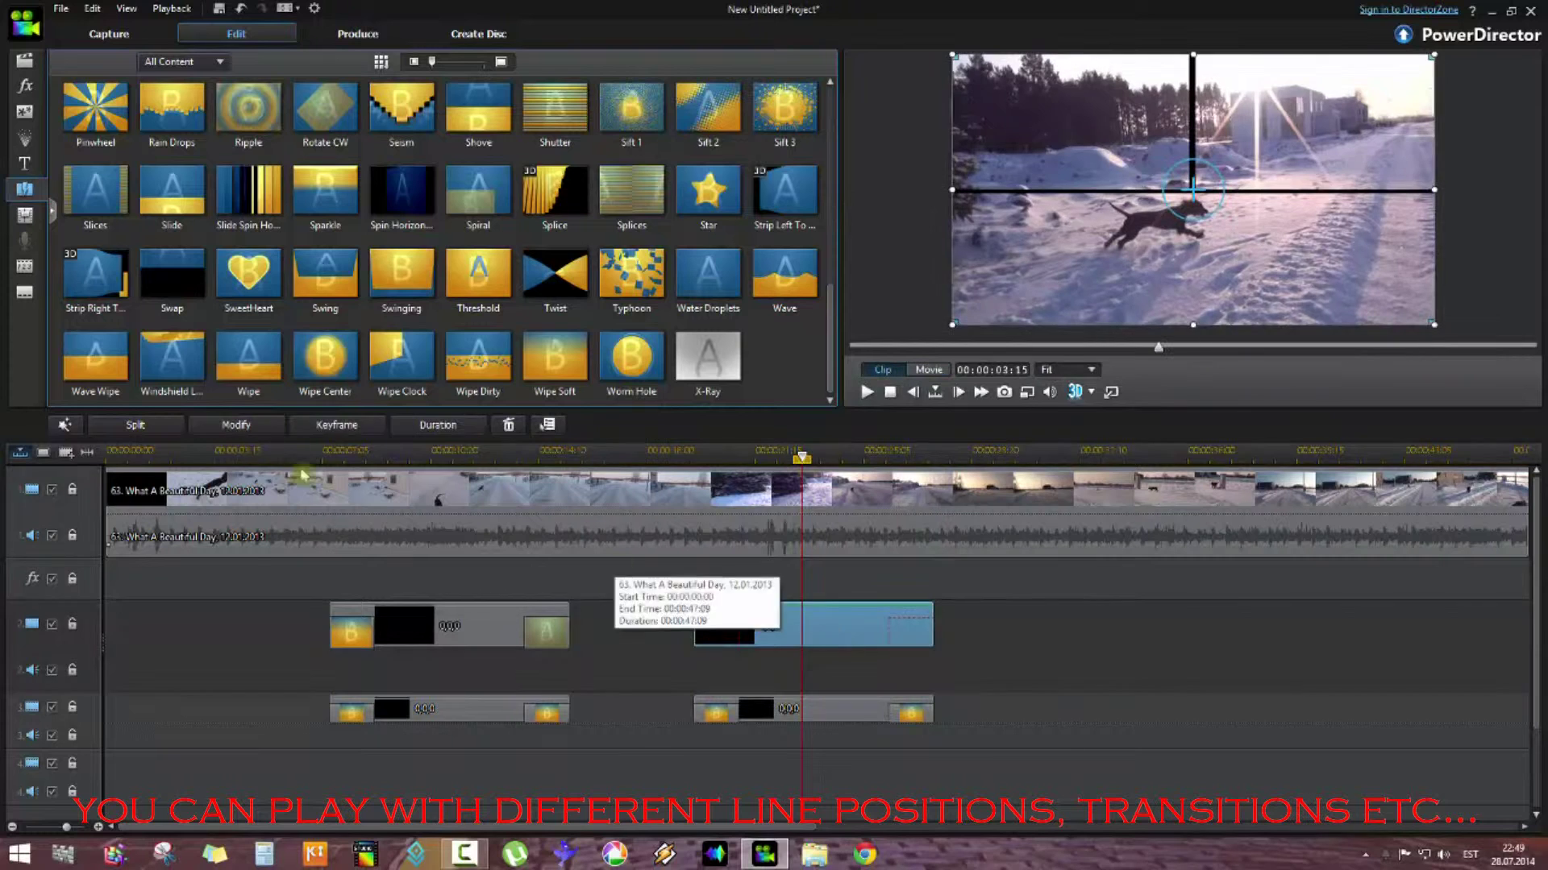
click(235, 425)
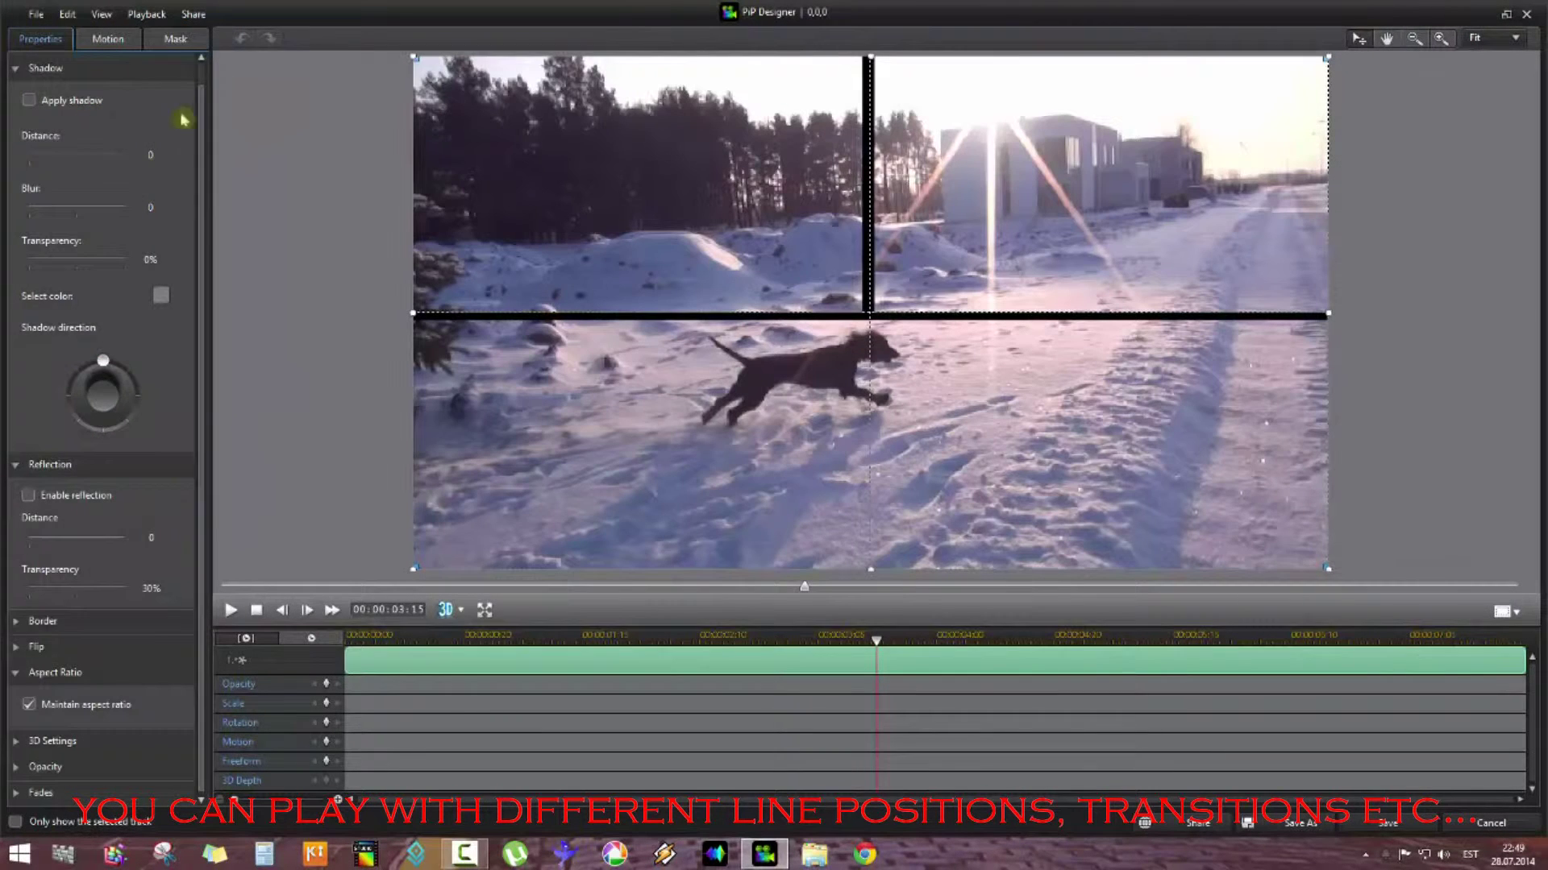
click(172, 42)
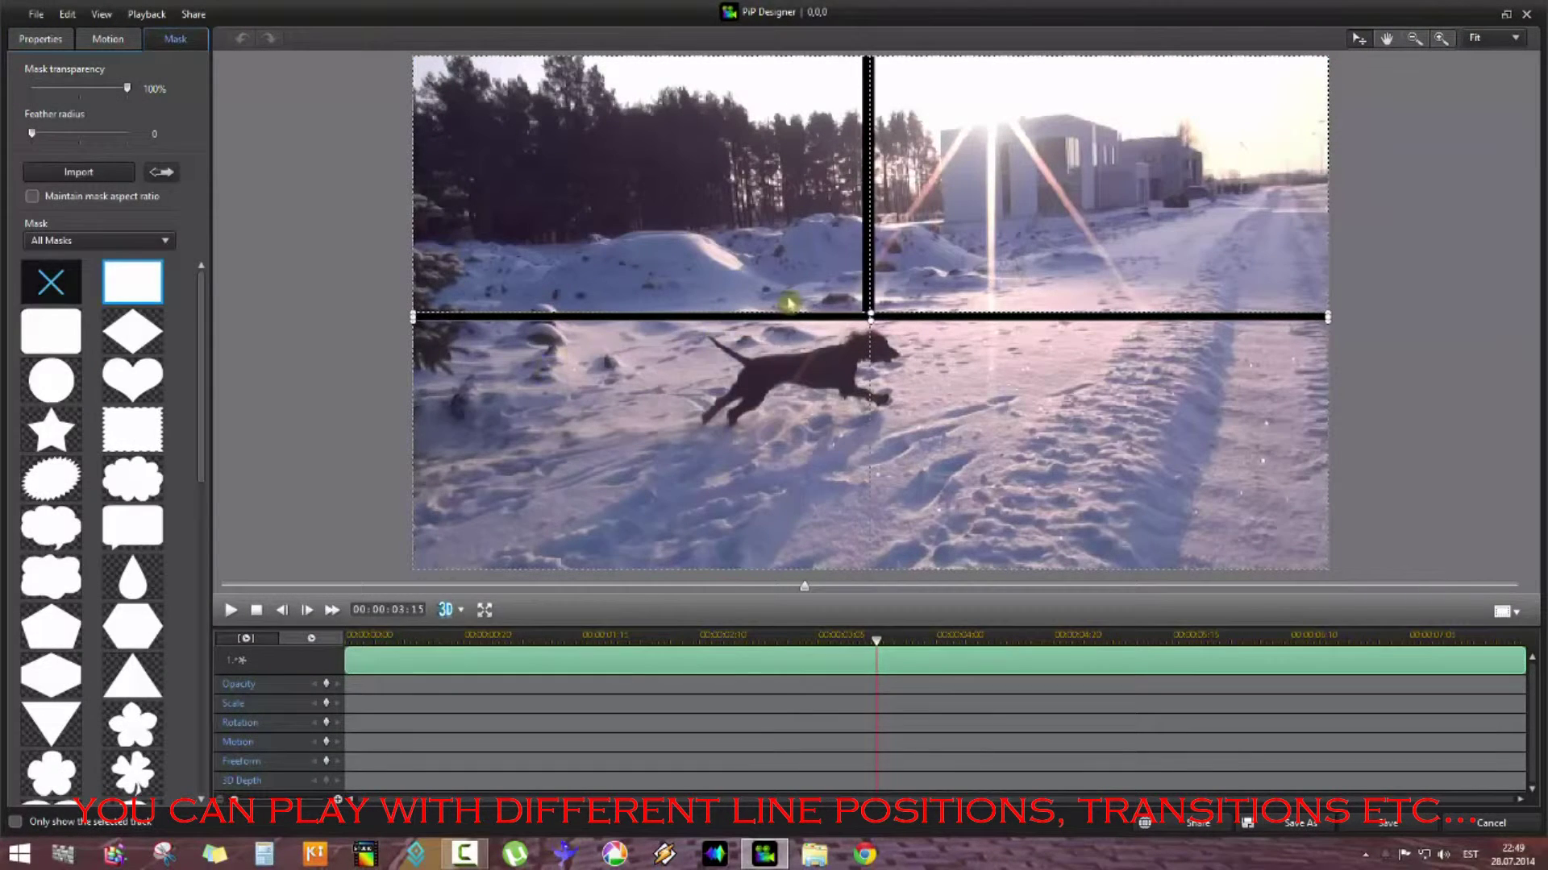
drag(869, 318, 870, 322)
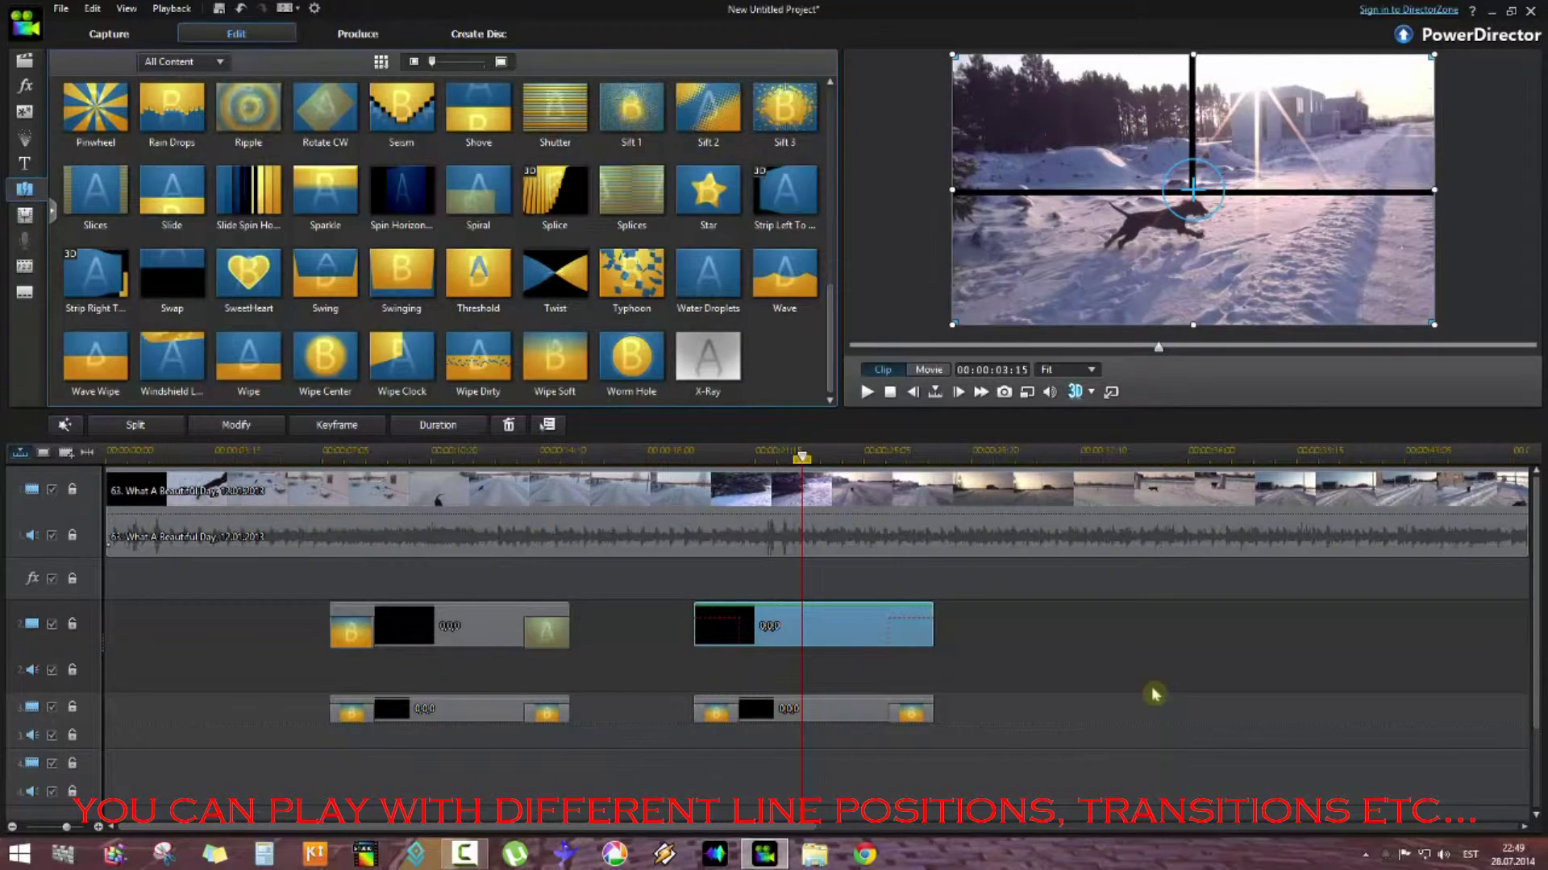
Show the media content, enlarge the timeline area, and place the 104 video clip on track 4 at about 00:00:02:12
click(25, 61)
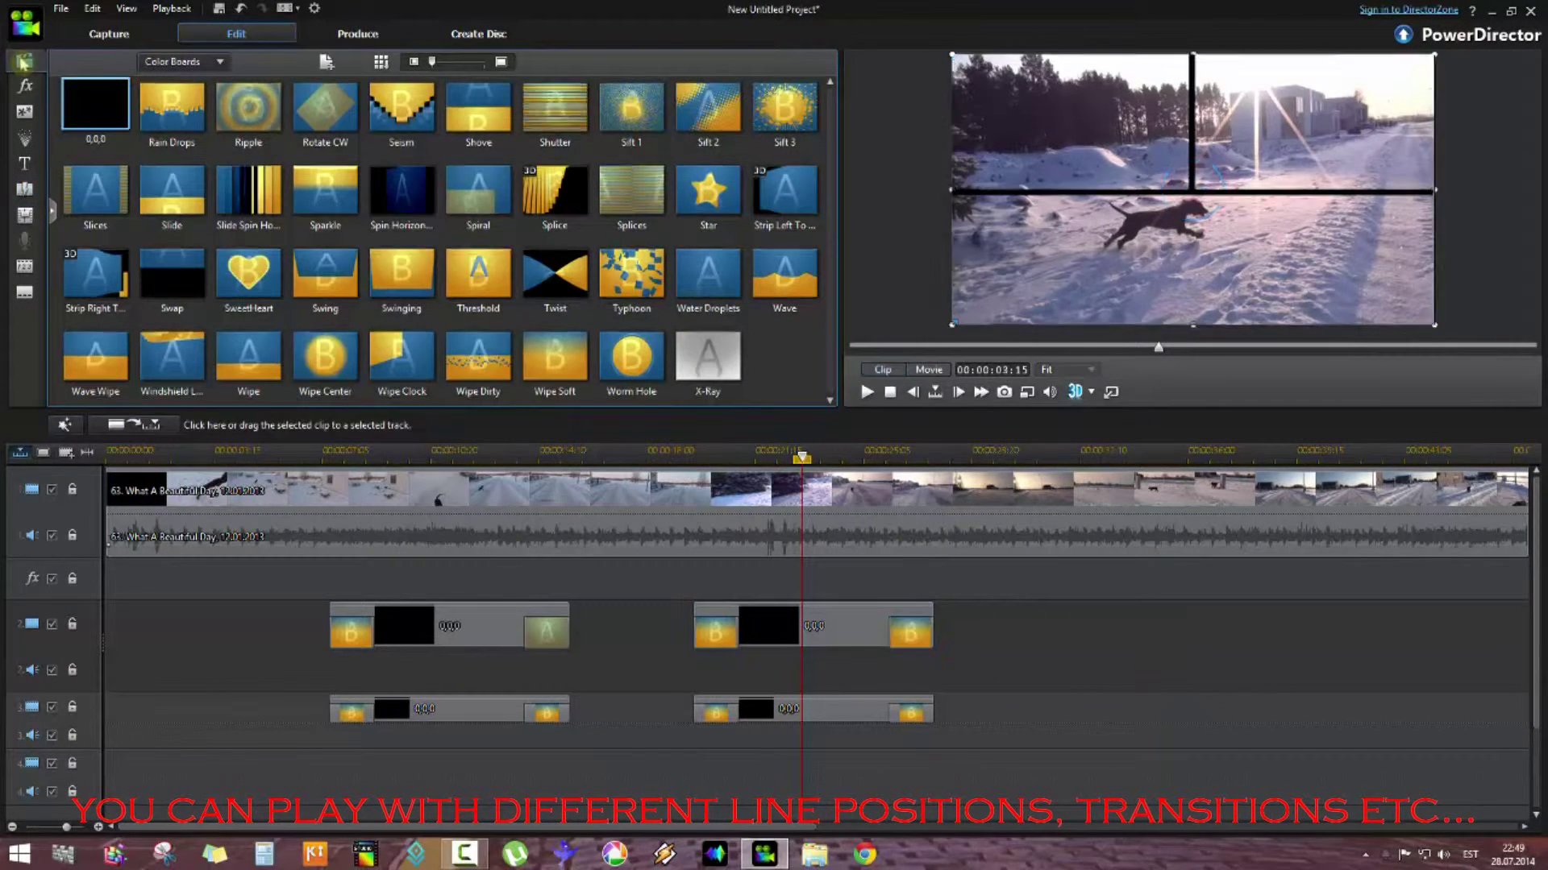
click(182, 61)
click(173, 78)
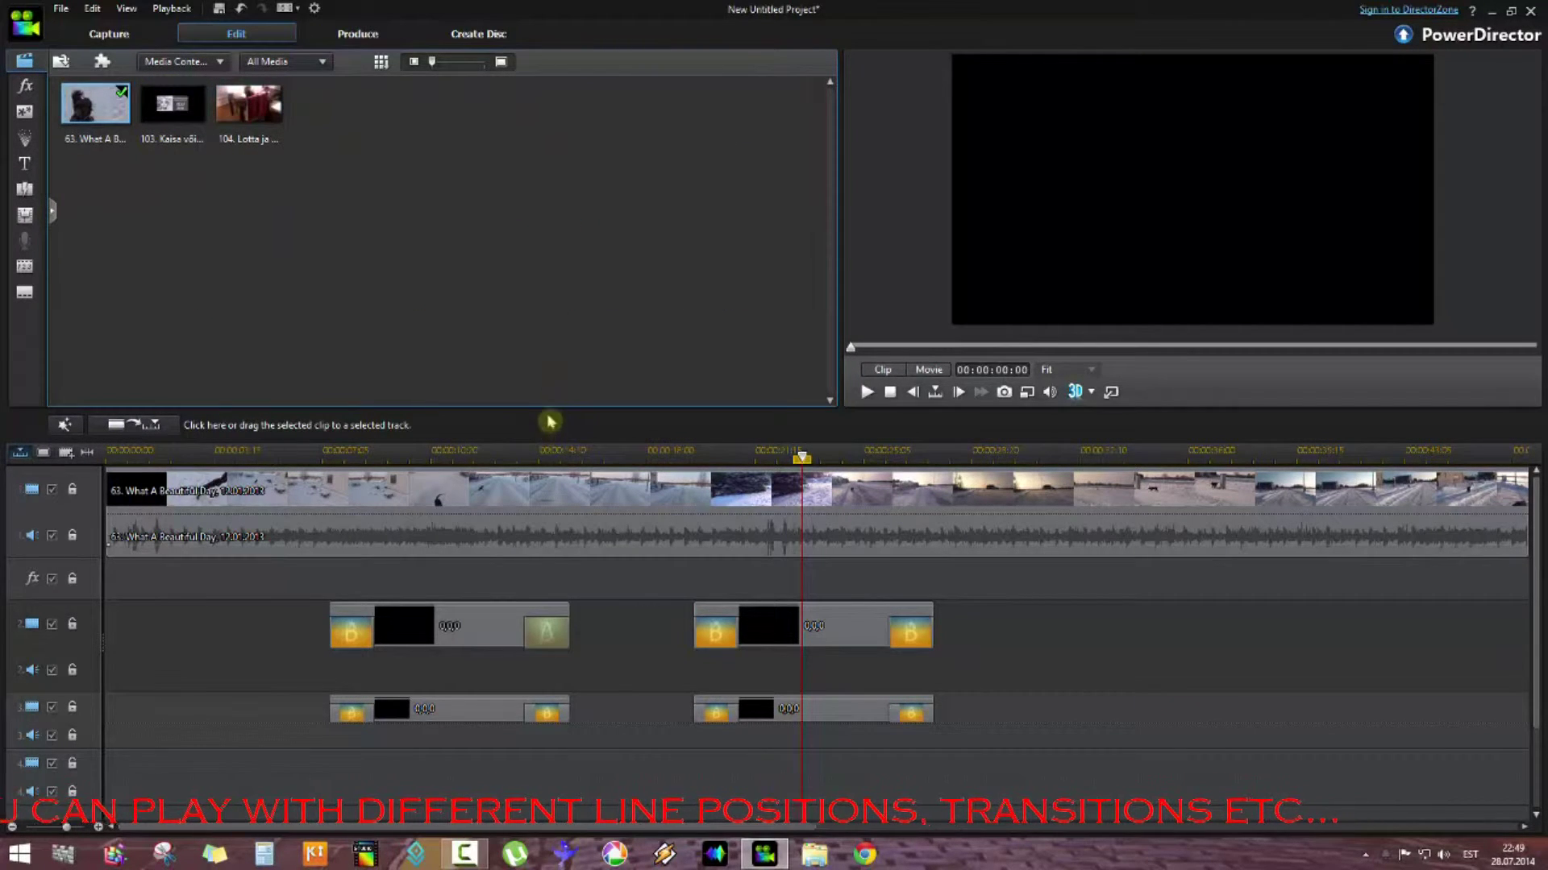
drag(547, 412, 537, 384)
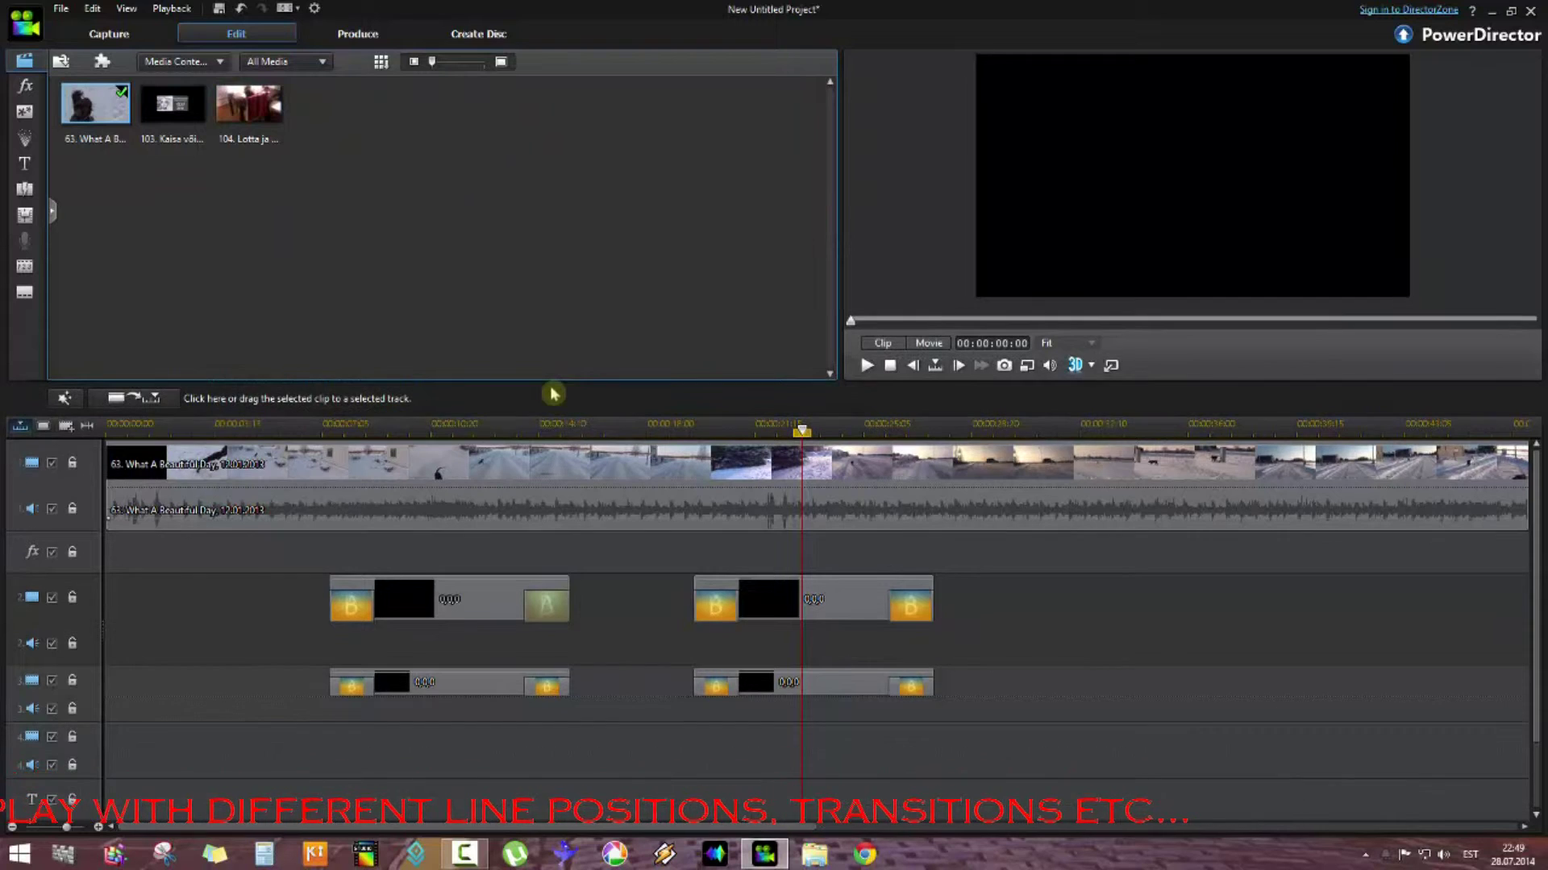
drag(246, 109, 202, 754)
Split the track 4 clip at its 00:00:06:14 point and remove the first part, leaving the gap
click(377, 426)
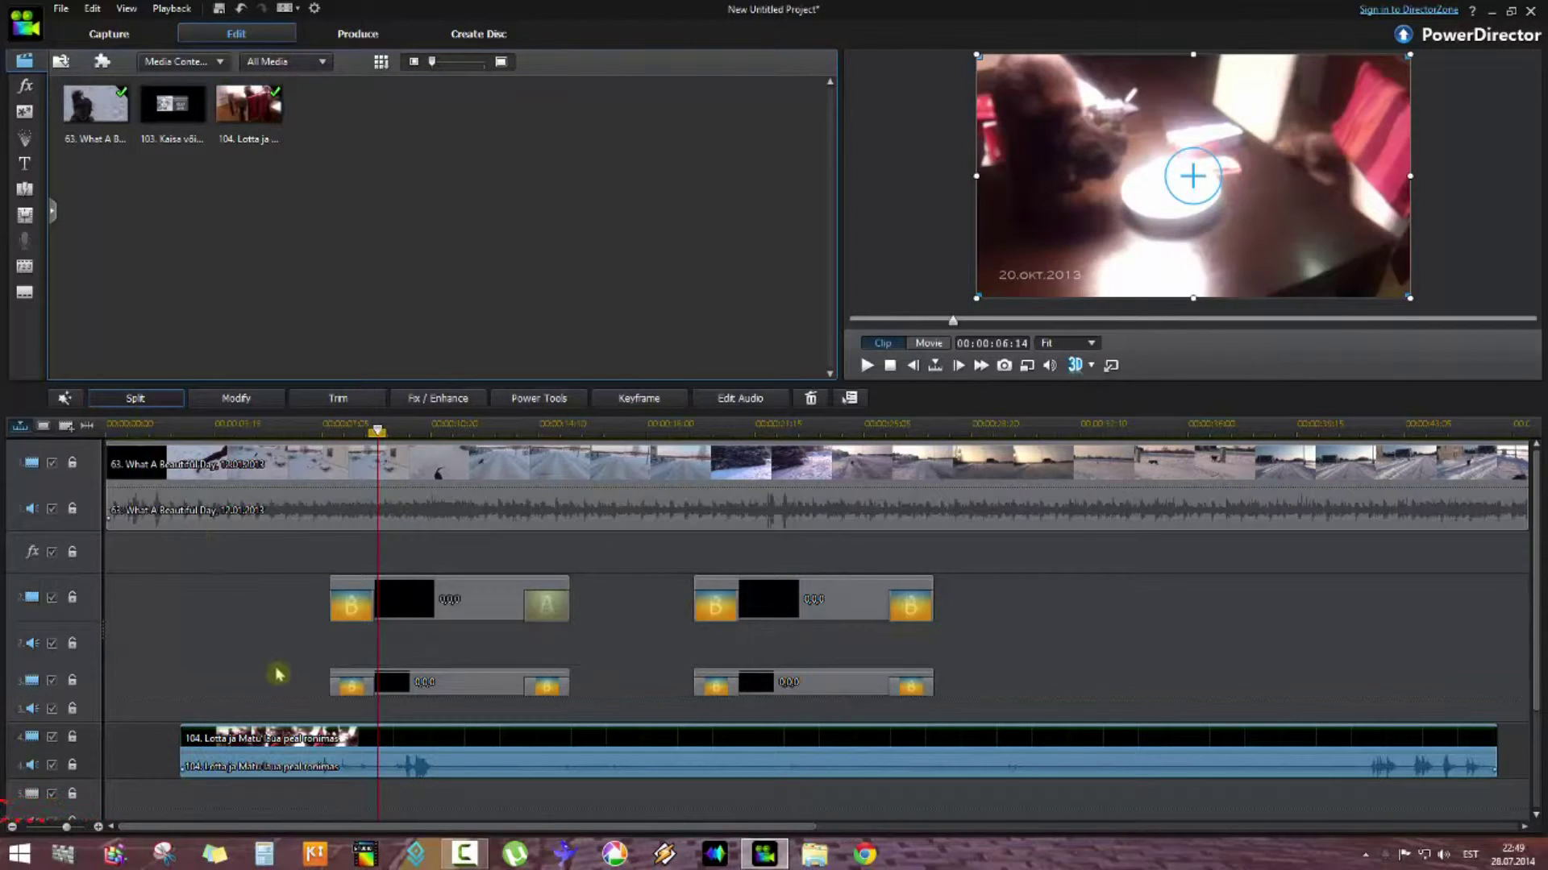
right_click(293, 752)
mouse_move(373, 266)
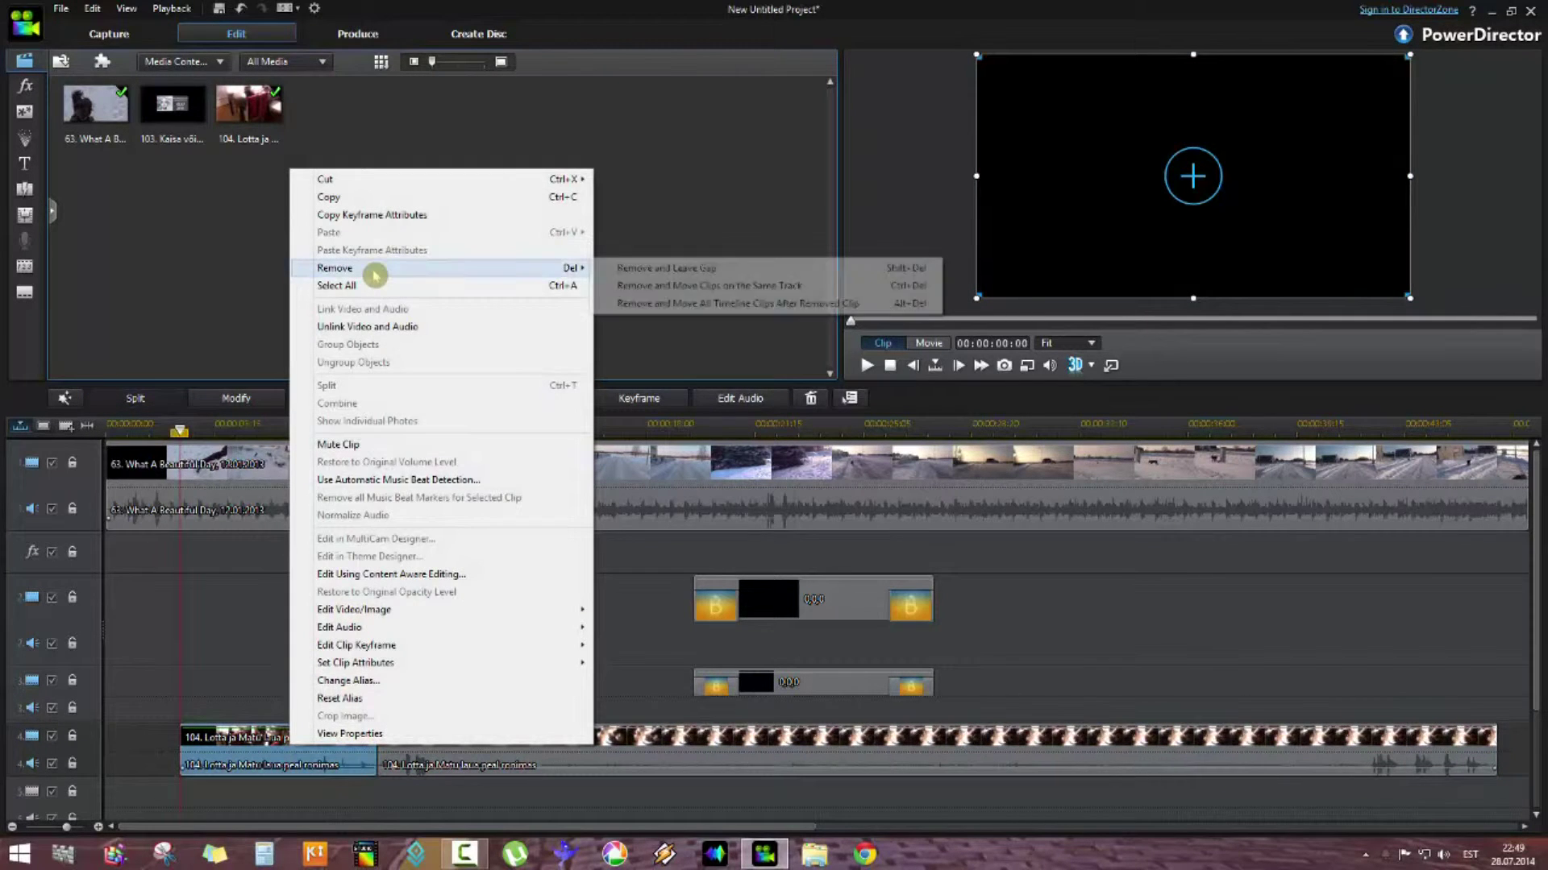
click(627, 269)
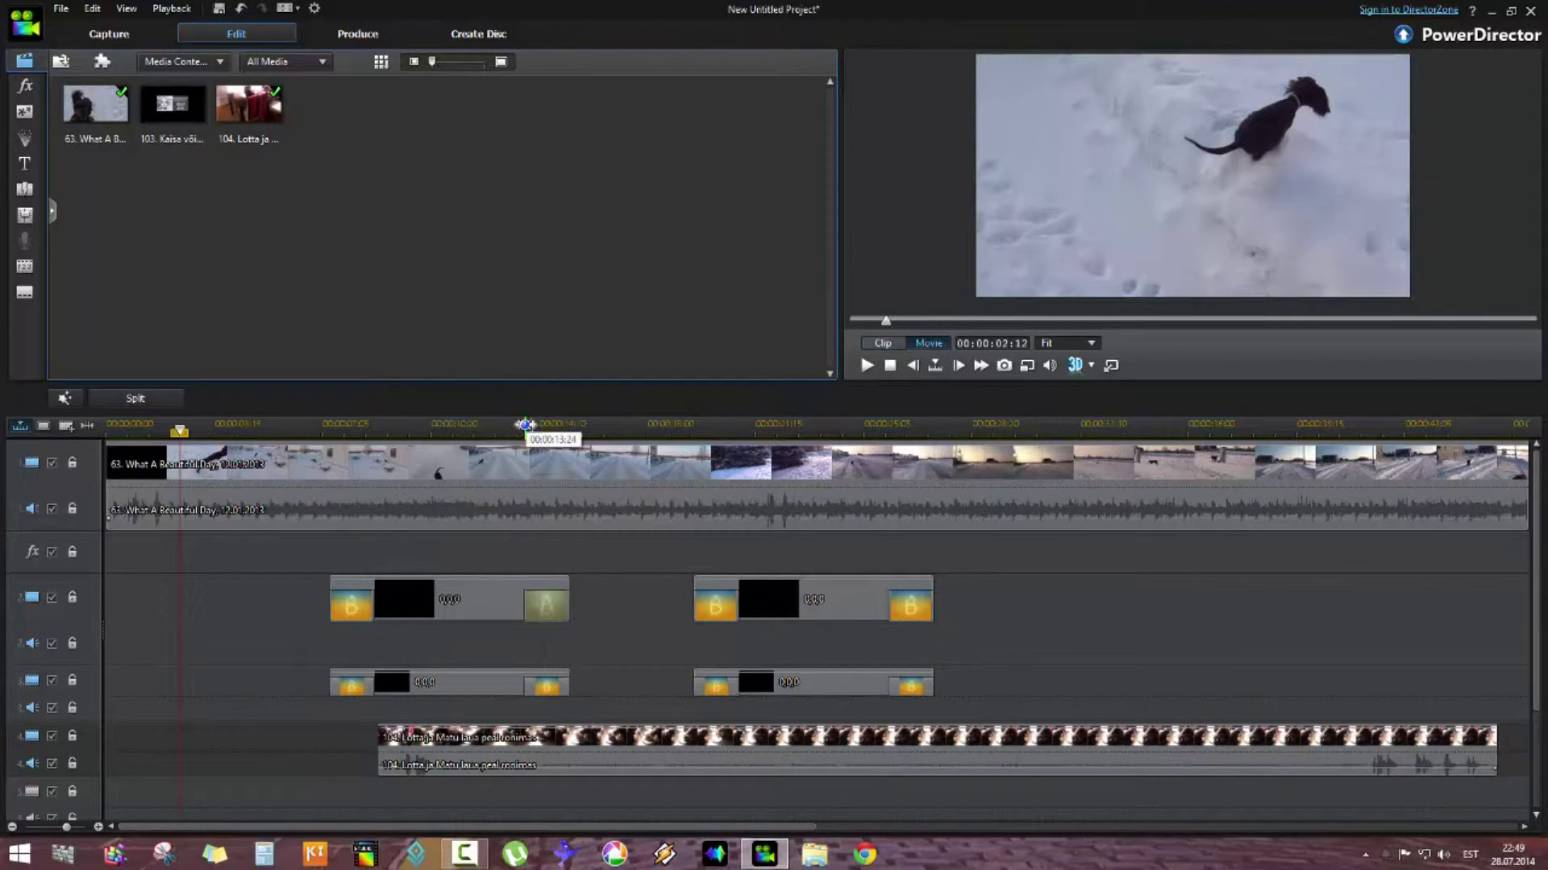
Split the track 4 clip at 00:00:13:20 and remove everything after the split
click(522, 425)
click(525, 746)
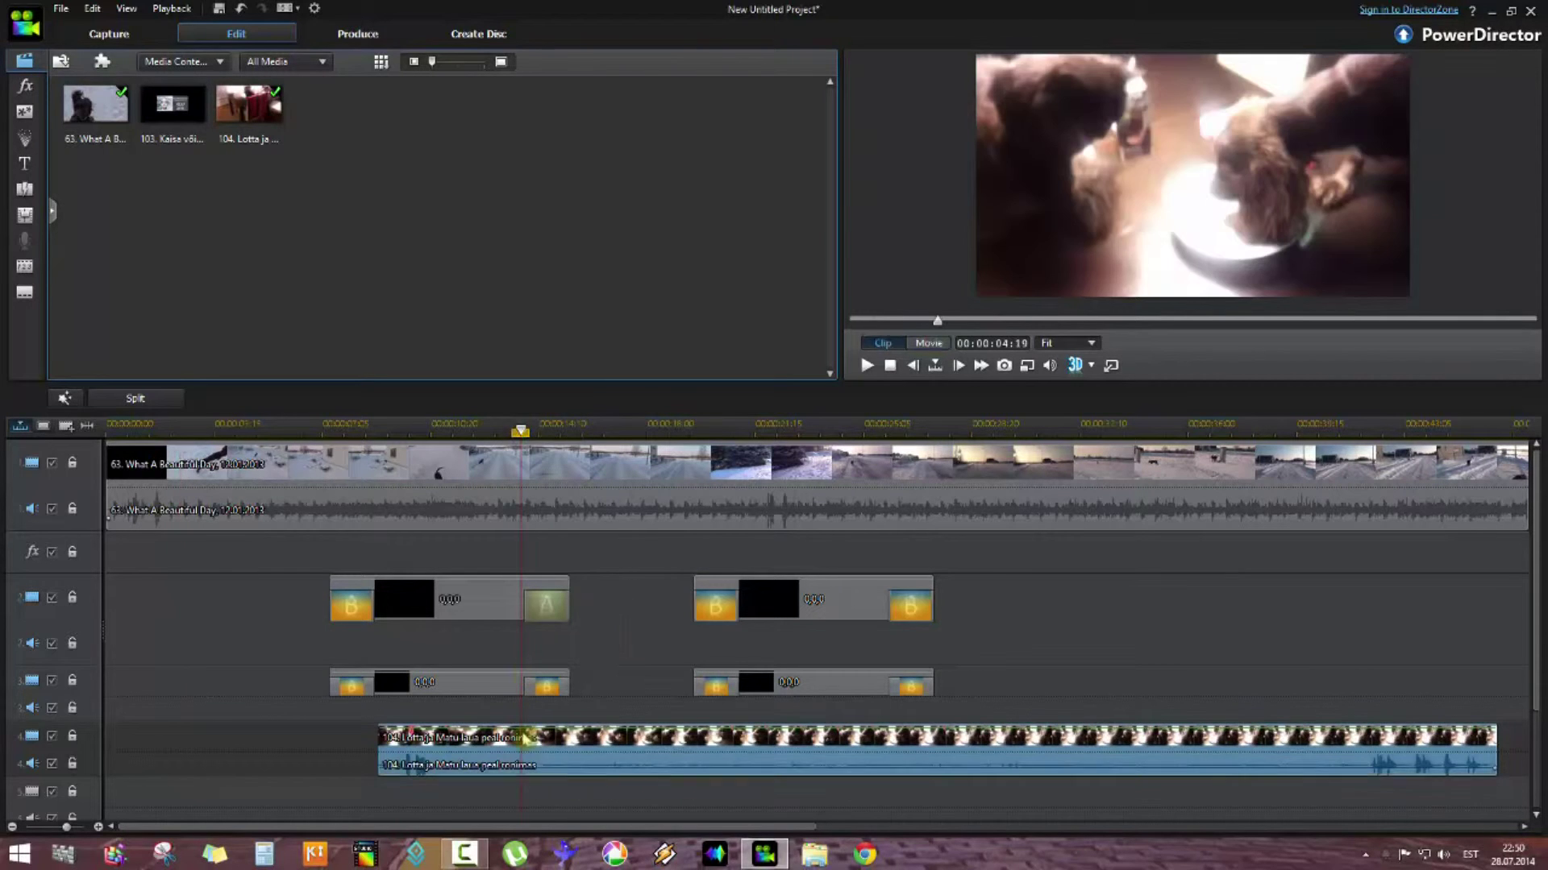
click(132, 399)
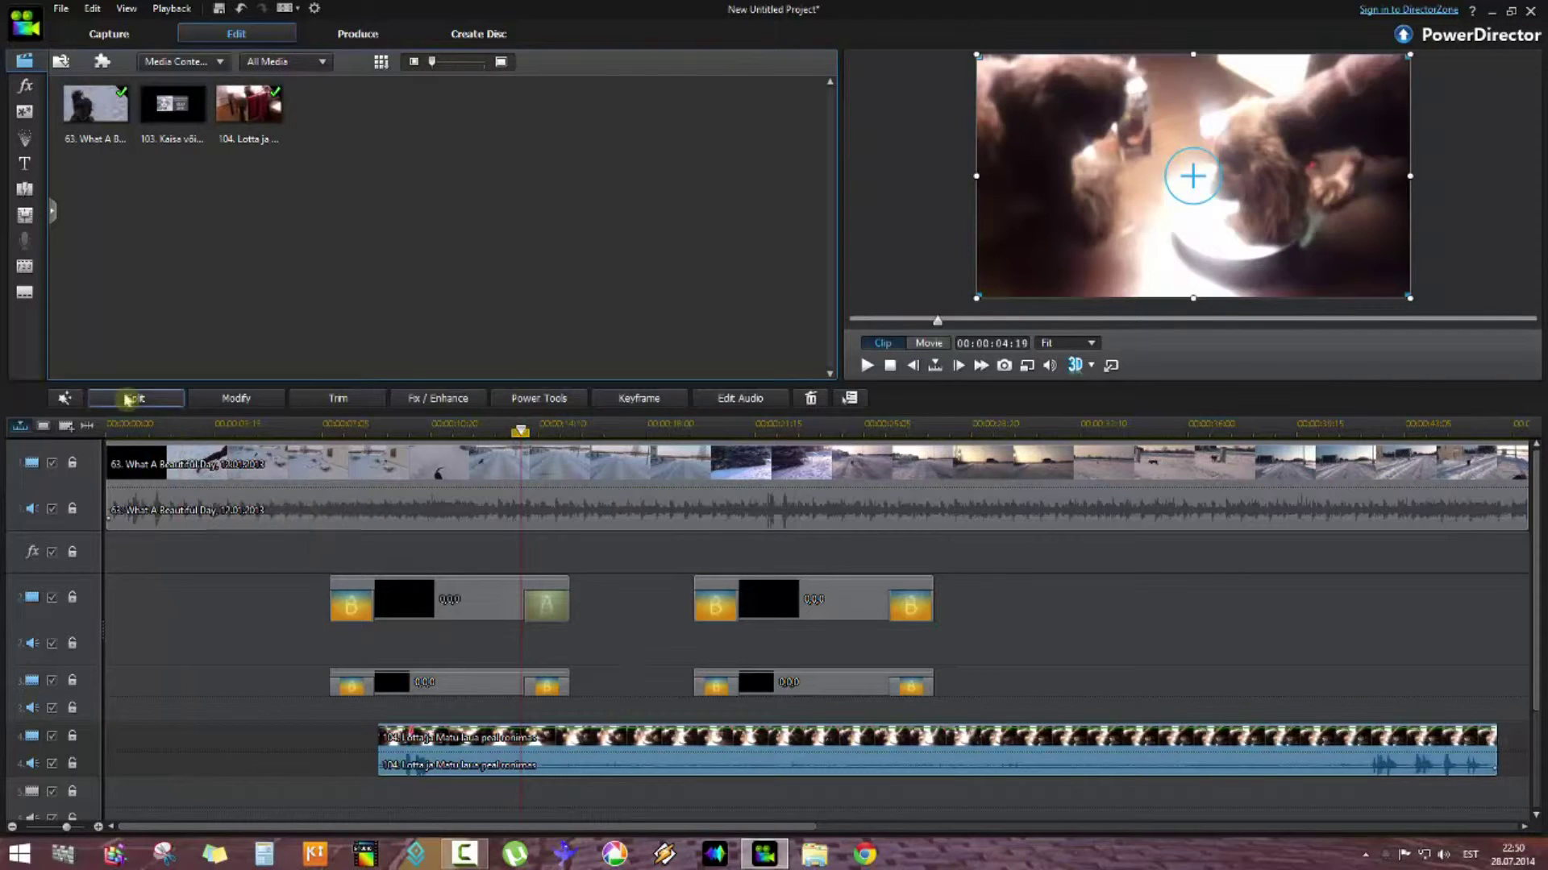
click(584, 740)
right_click(584, 740)
click(625, 259)
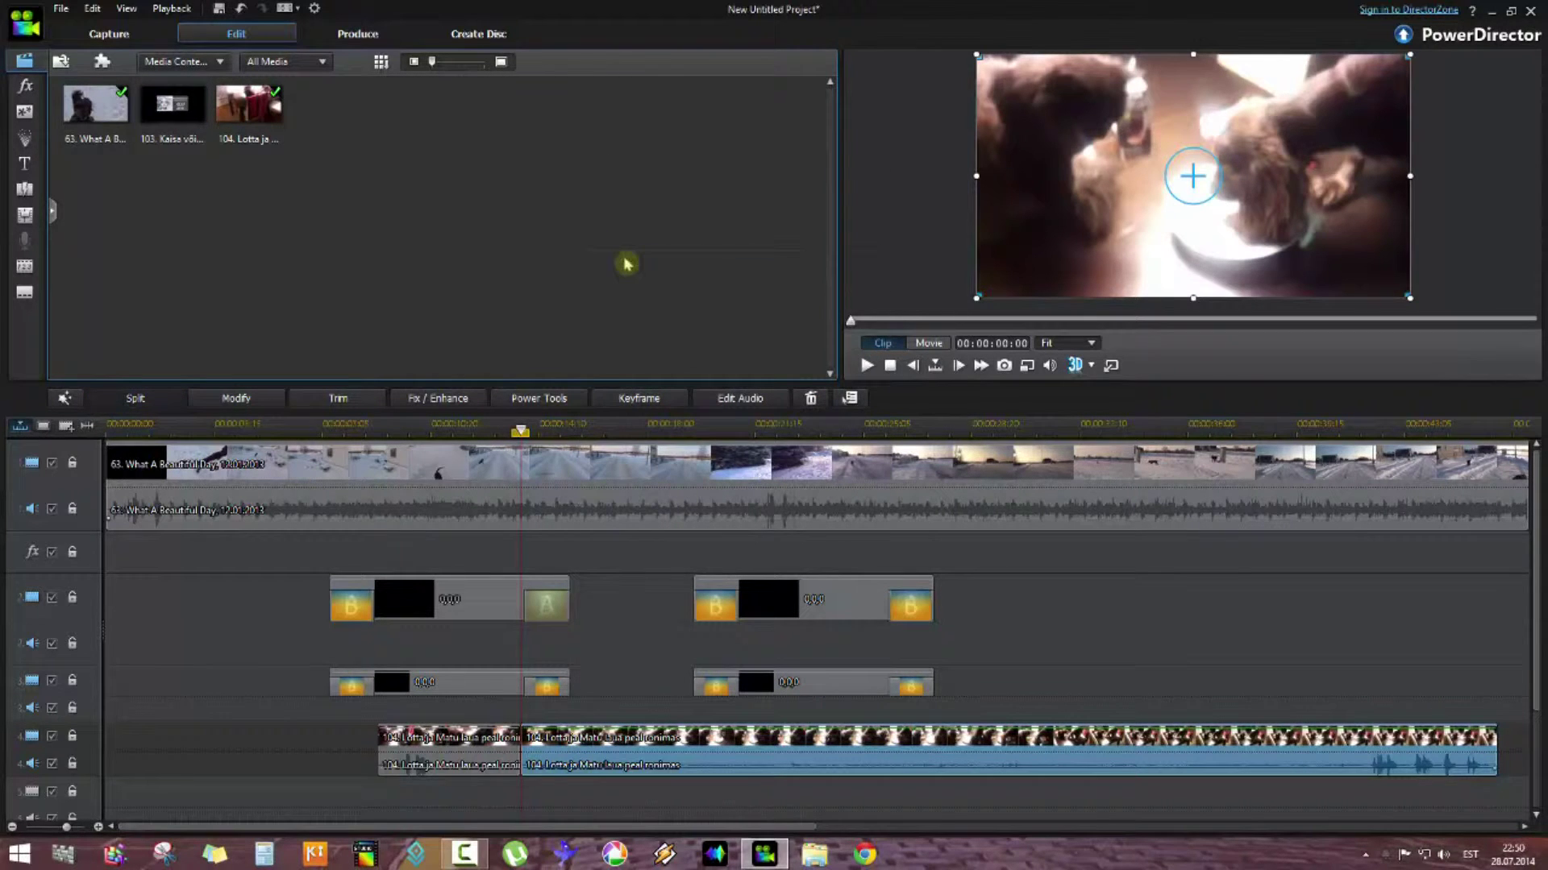
Inspect the trimmed track 4 clip near 00:00:10, and the main video with the crossing lines at 00:00:24:07
click(433, 427)
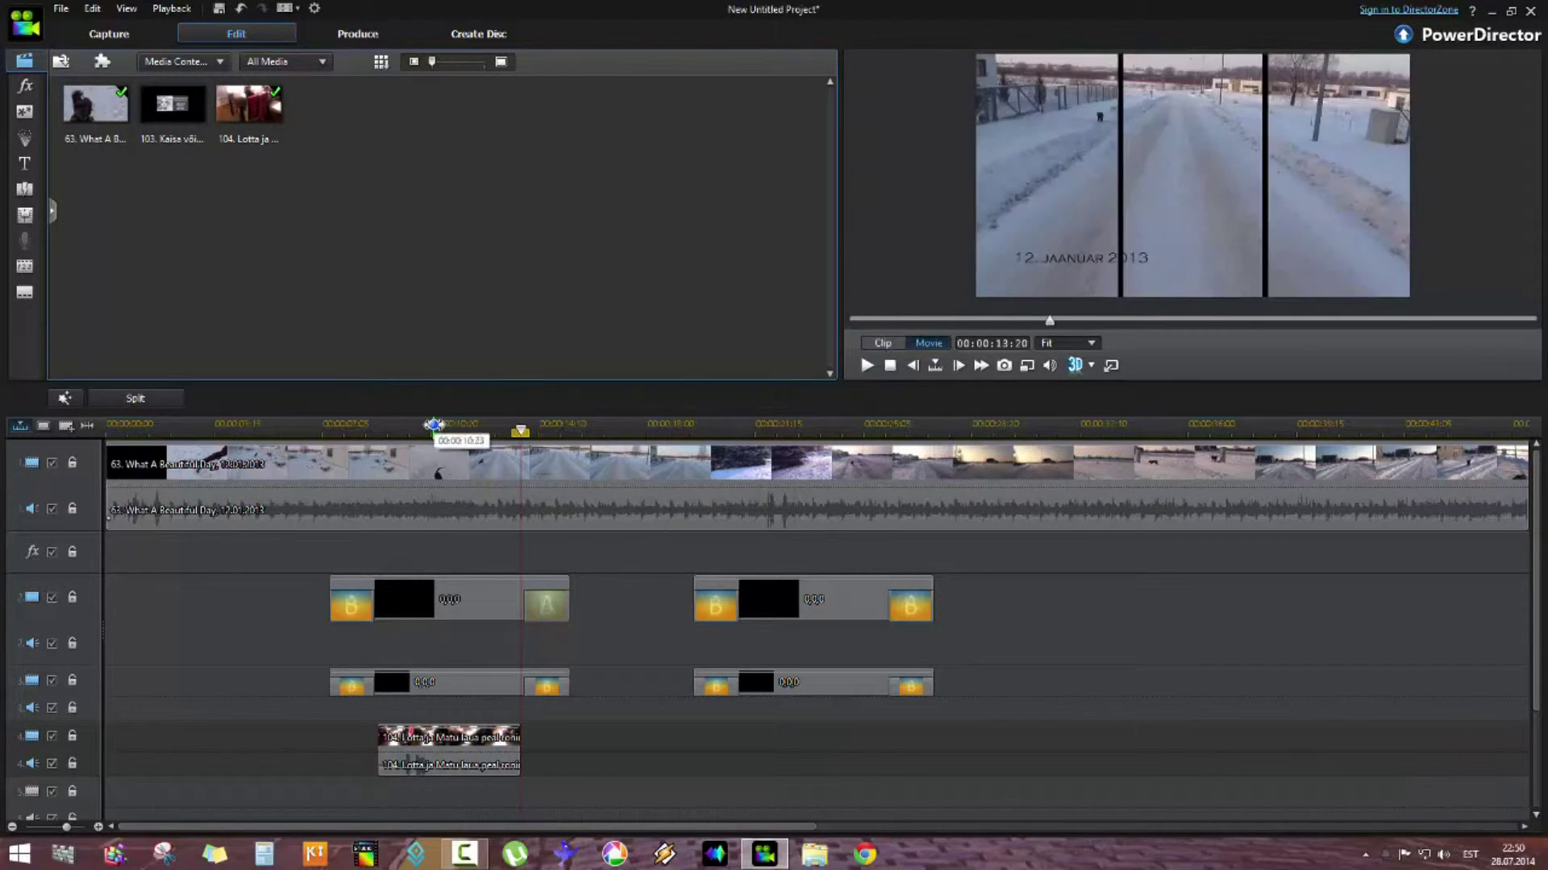
click(442, 735)
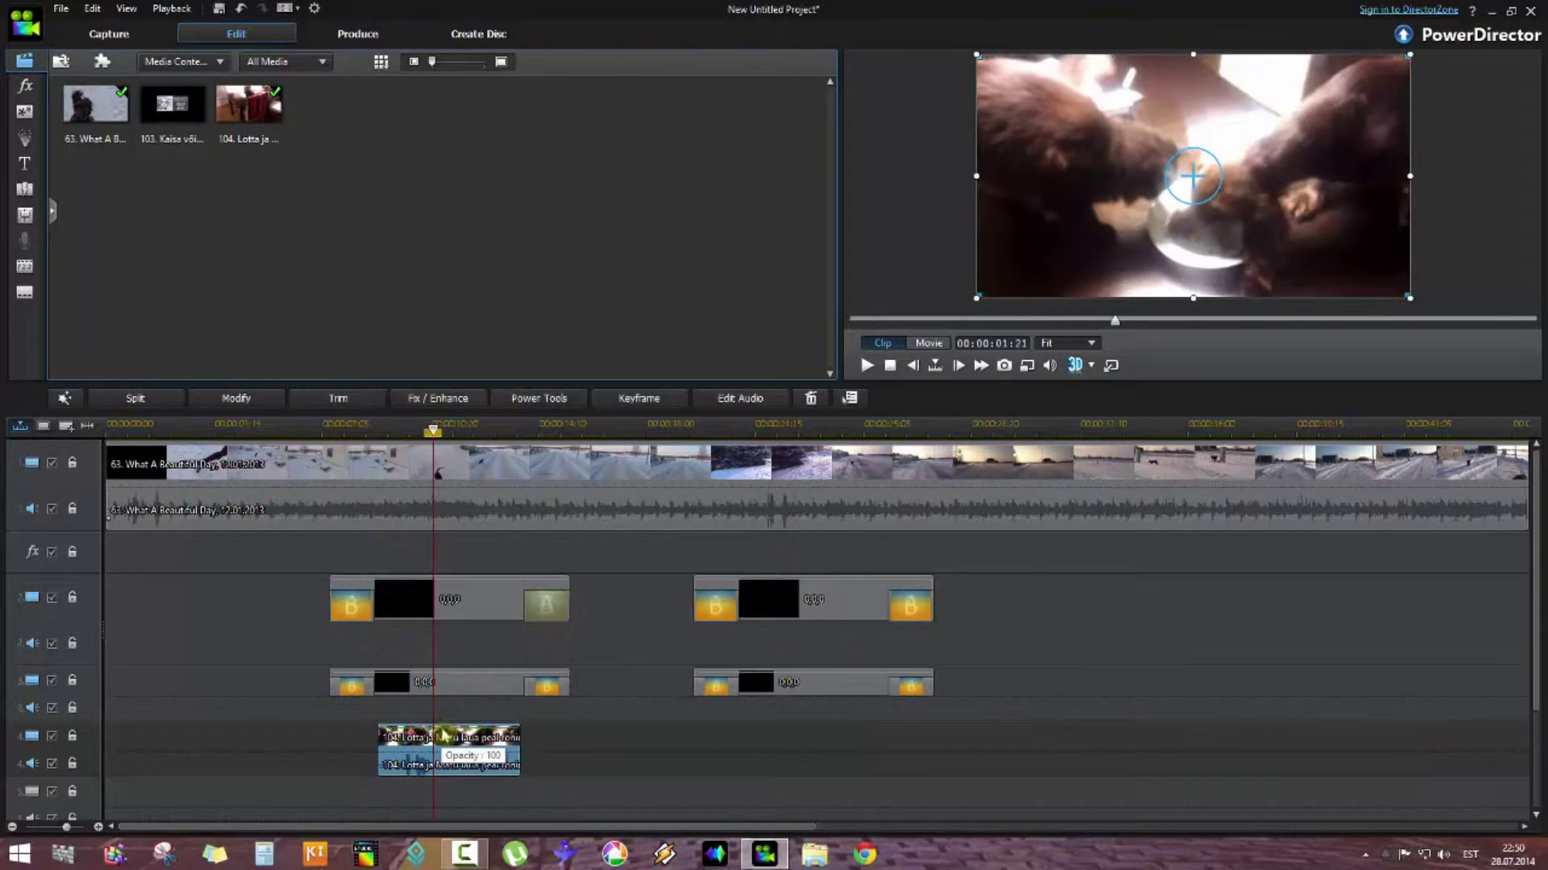
click(835, 427)
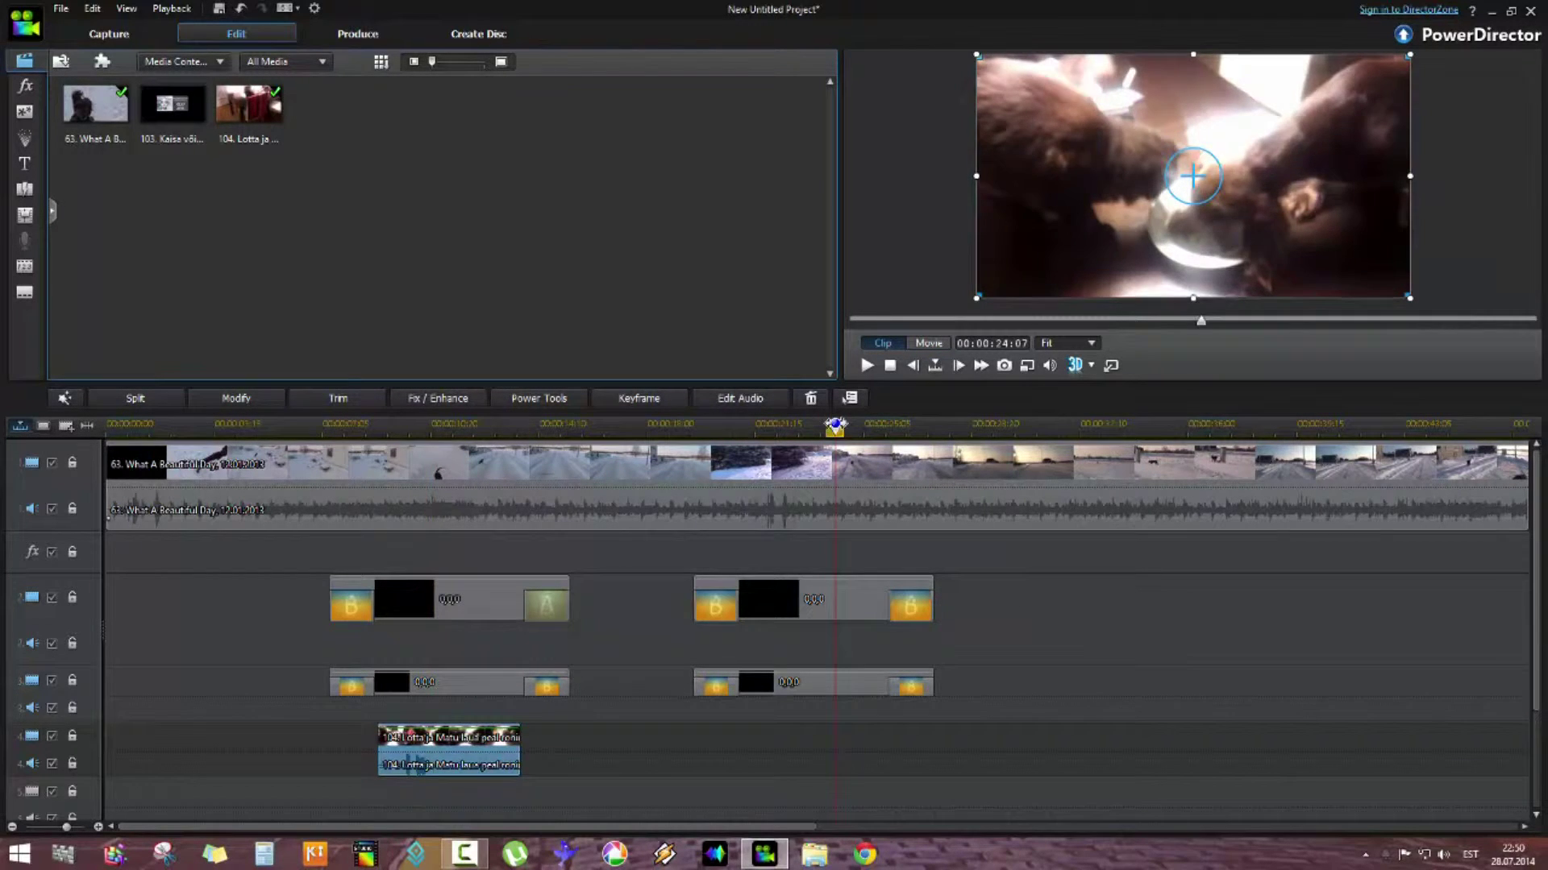
click(645, 509)
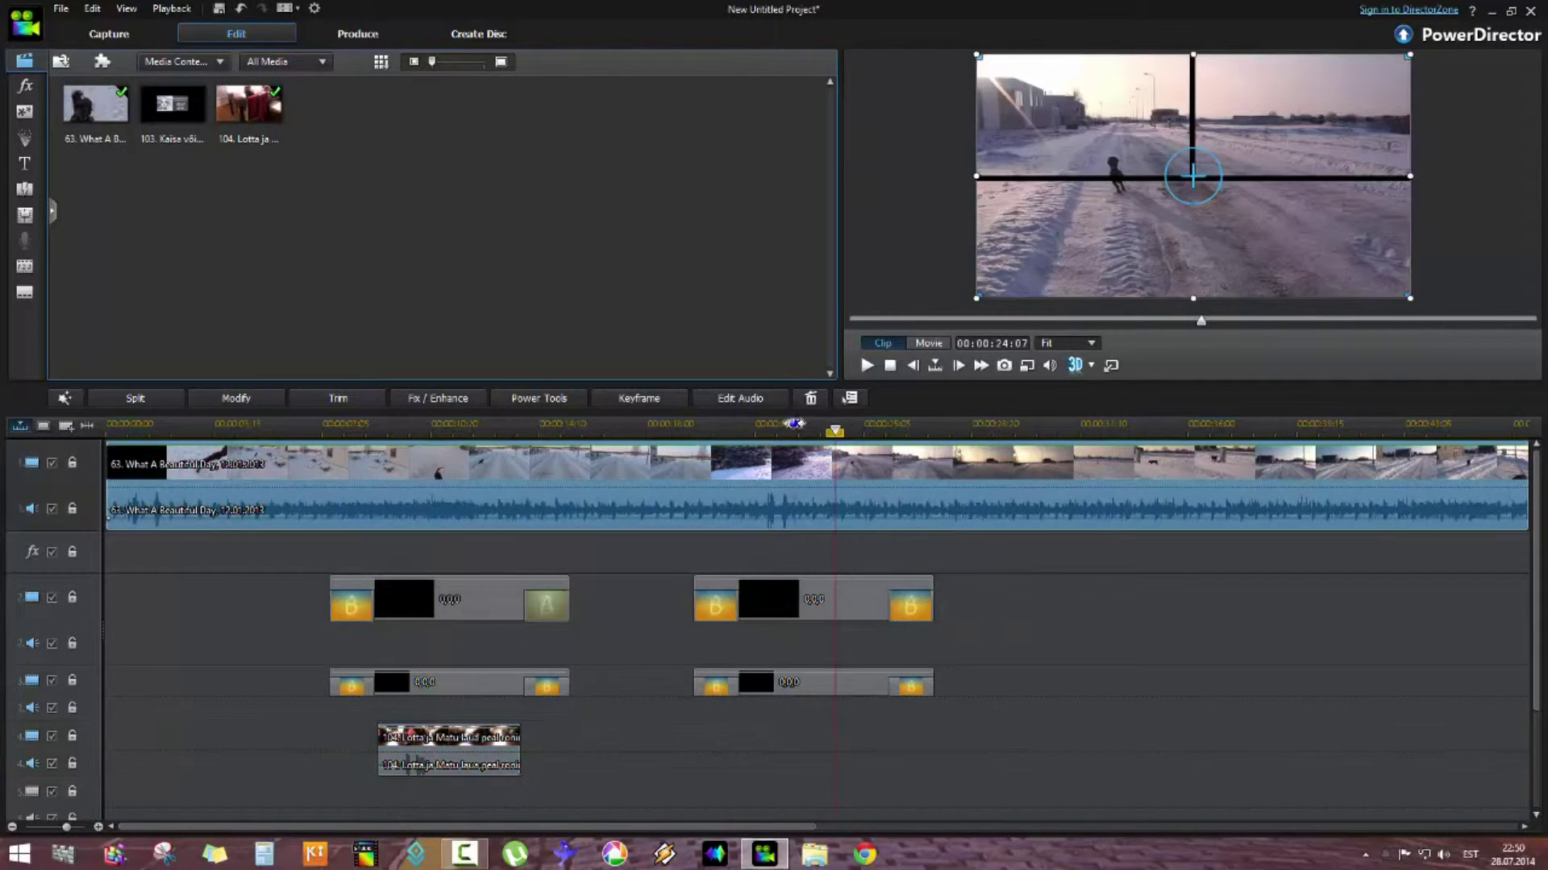
Select the track 4 clip near 00:00:10 and overlay 6 x 6 grid lines on the preview
click(439, 427)
click(456, 736)
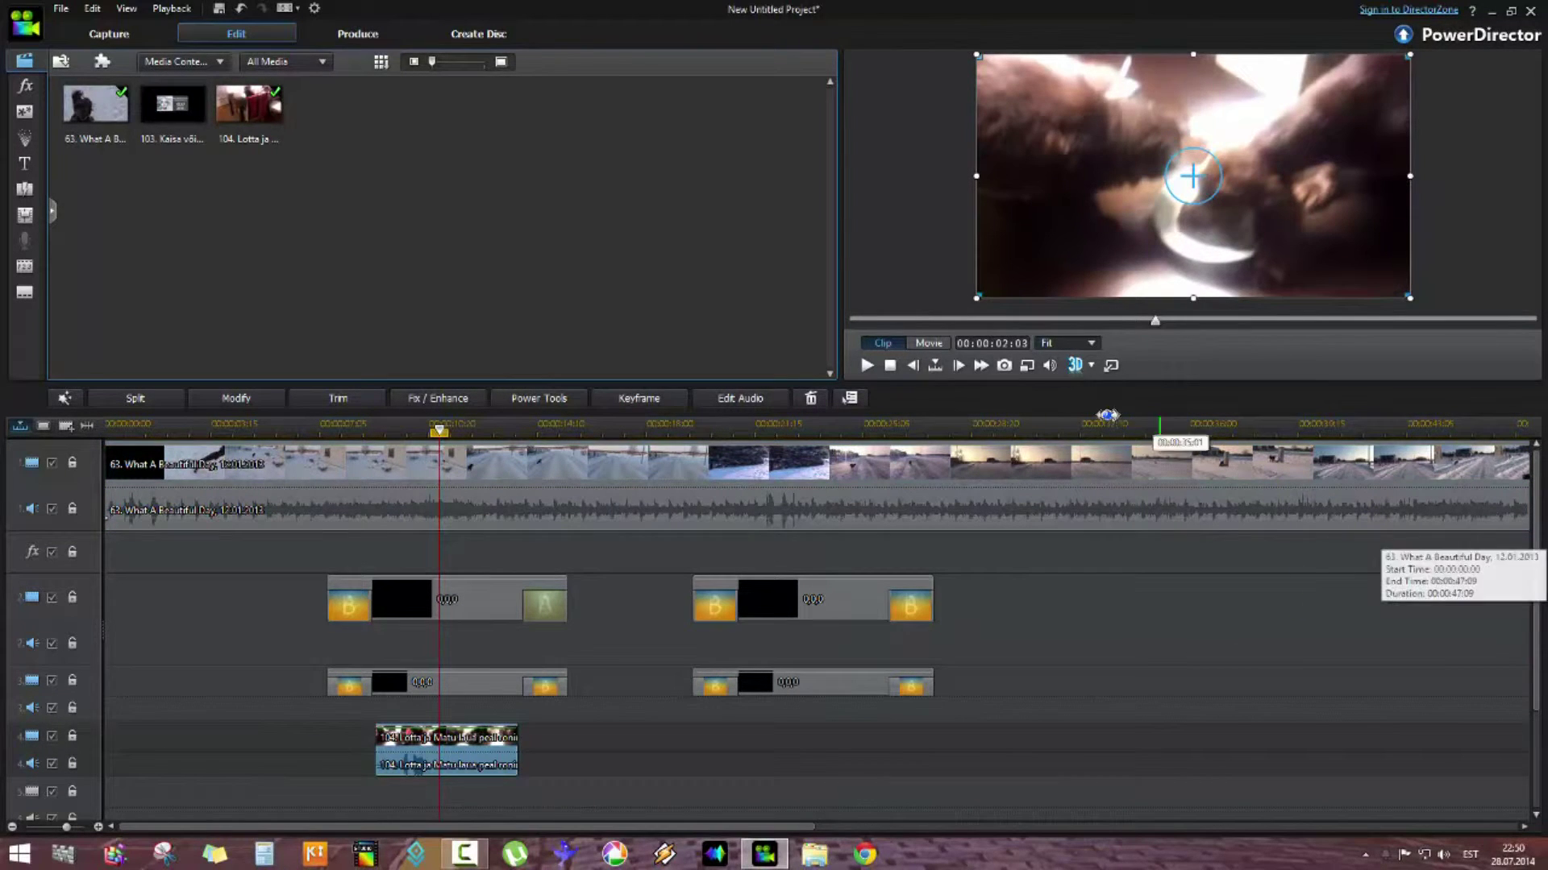
click(1026, 367)
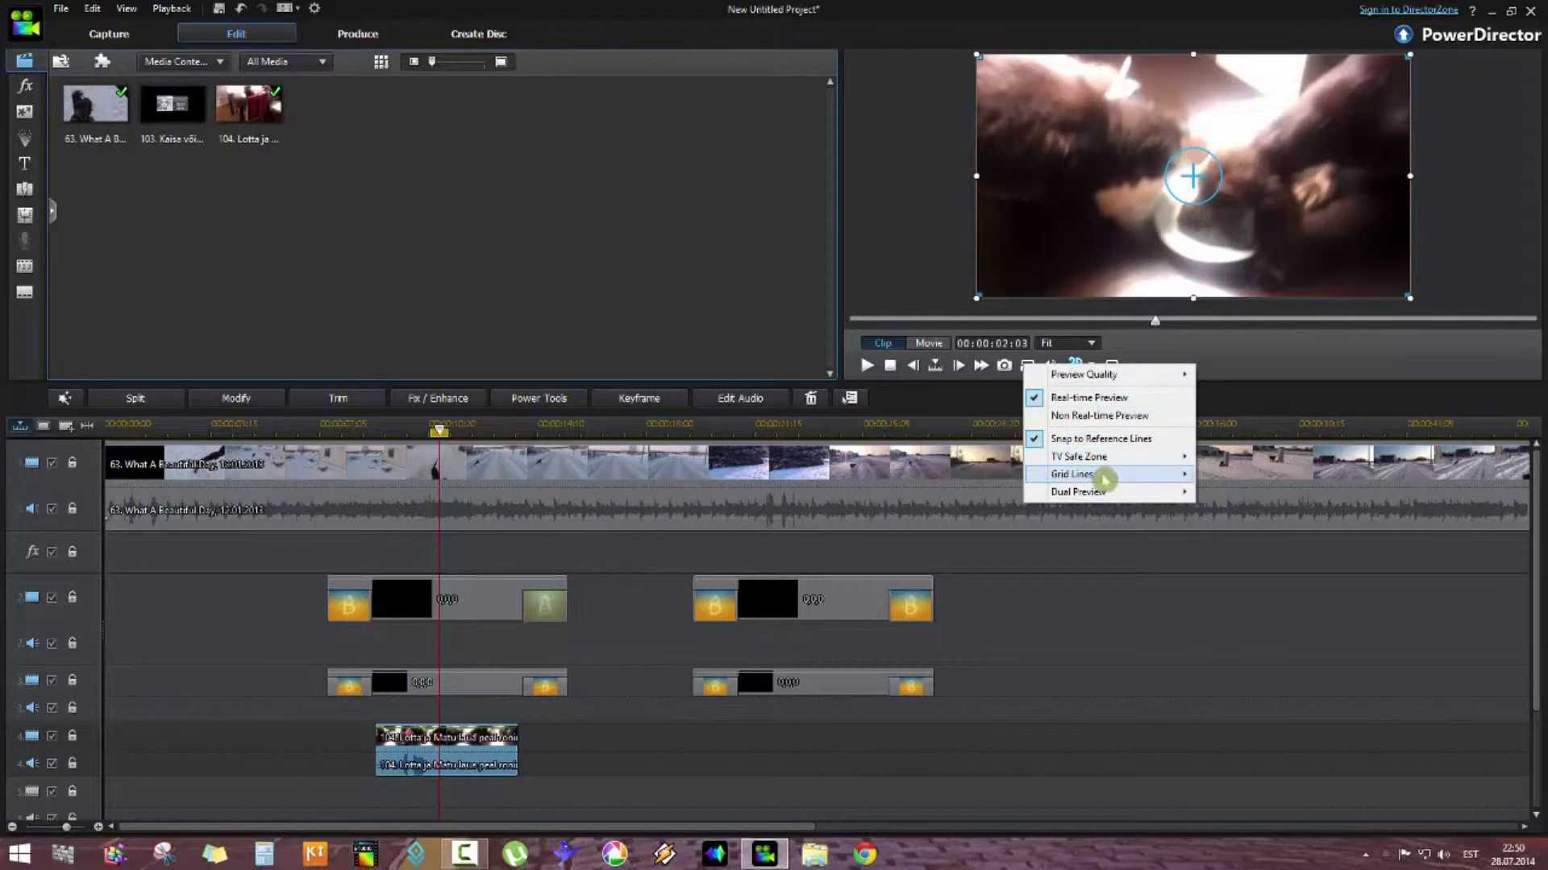
mouse_move(1104, 476)
click(1233, 509)
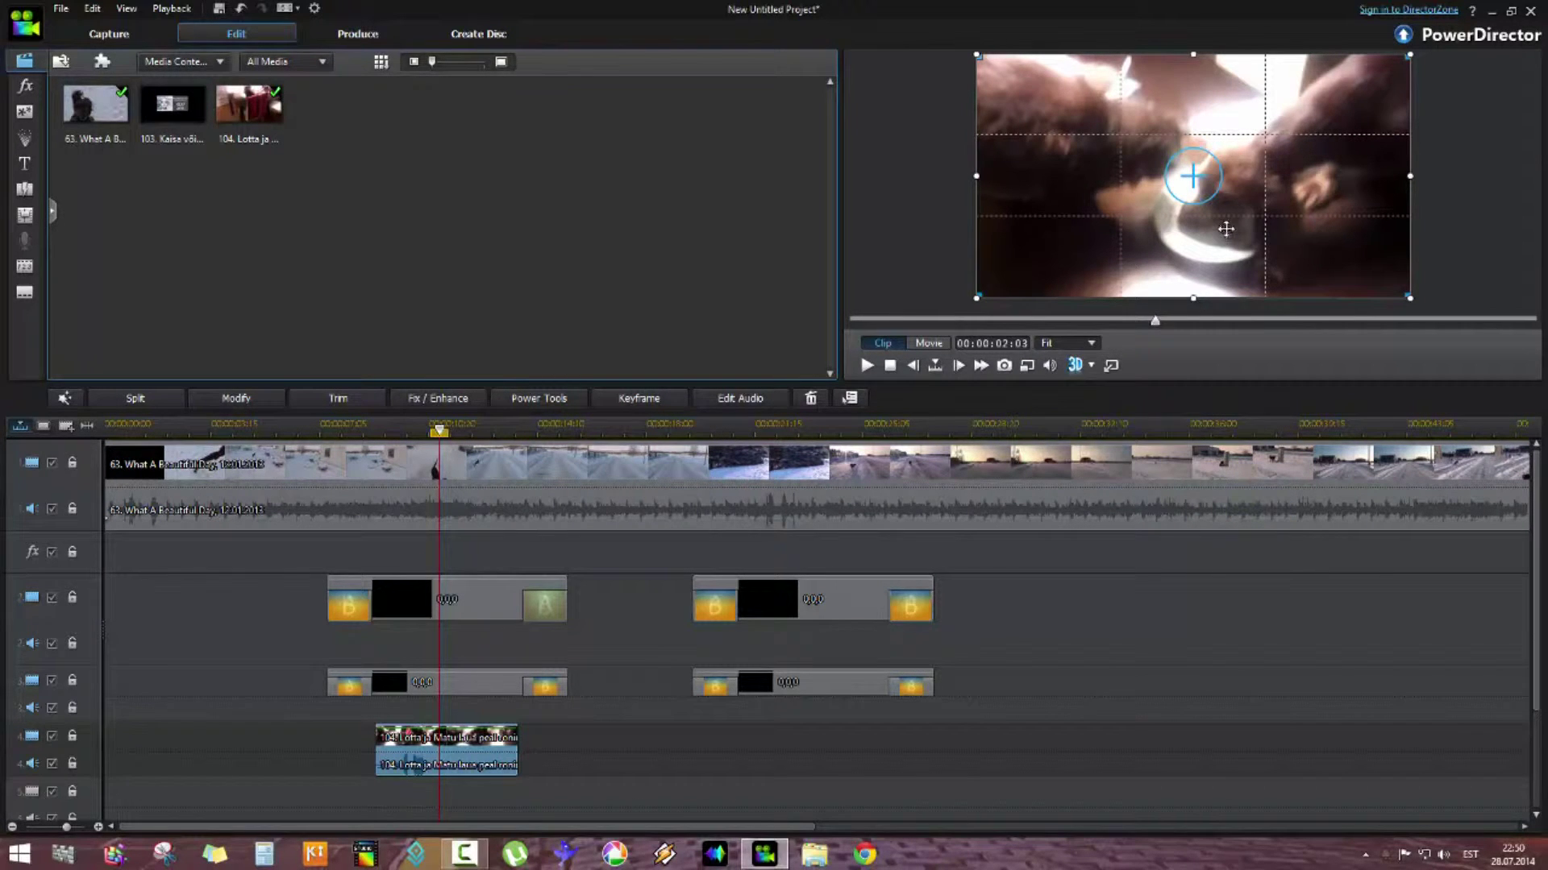
click(1026, 367)
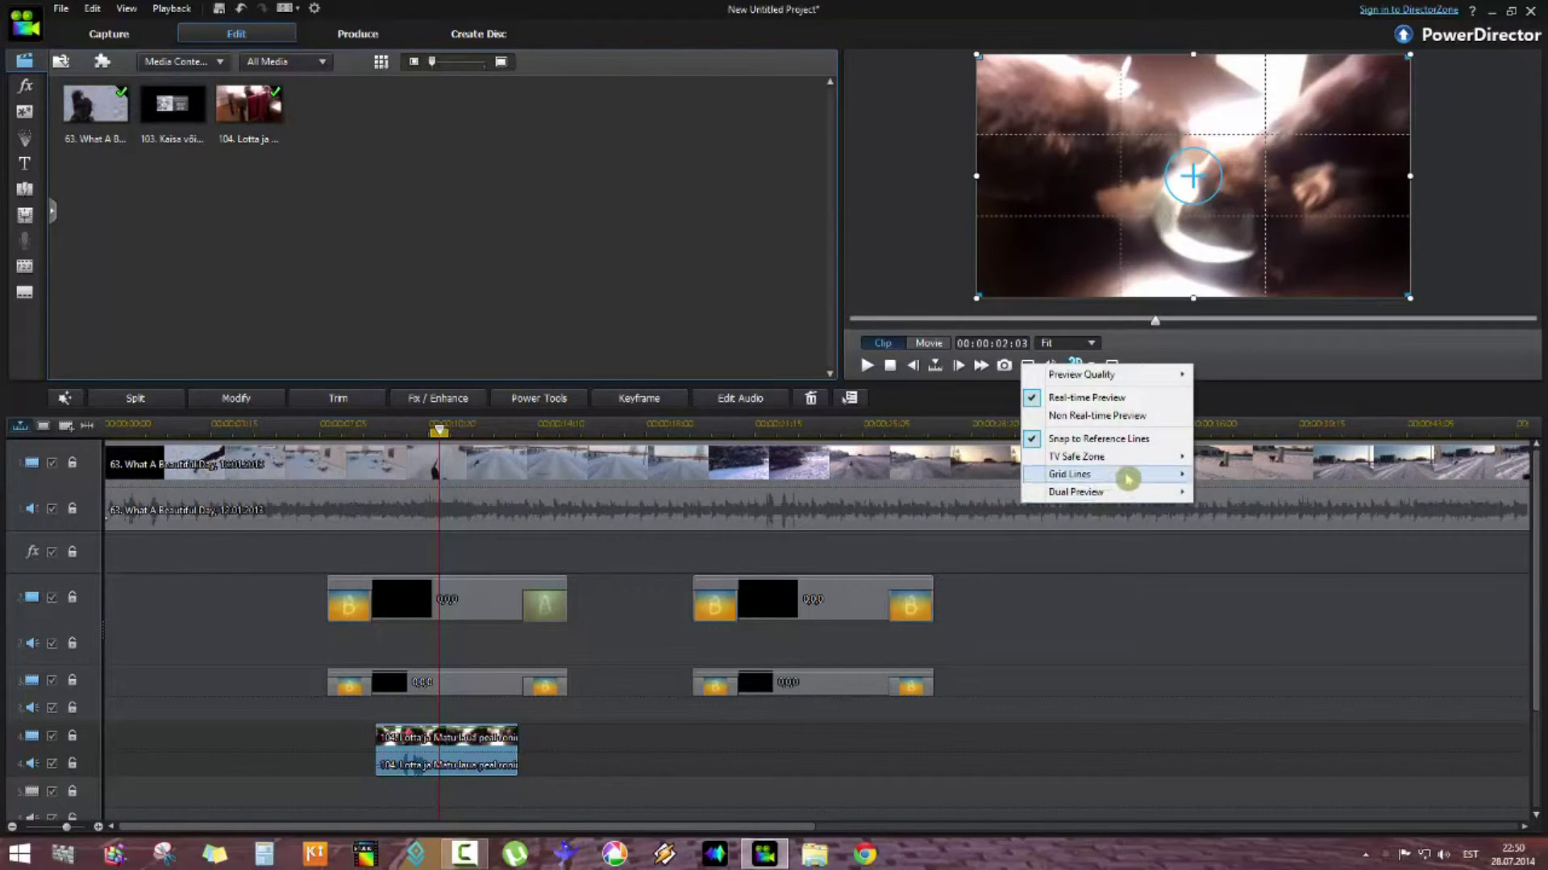
mouse_move(1129, 474)
click(1228, 563)
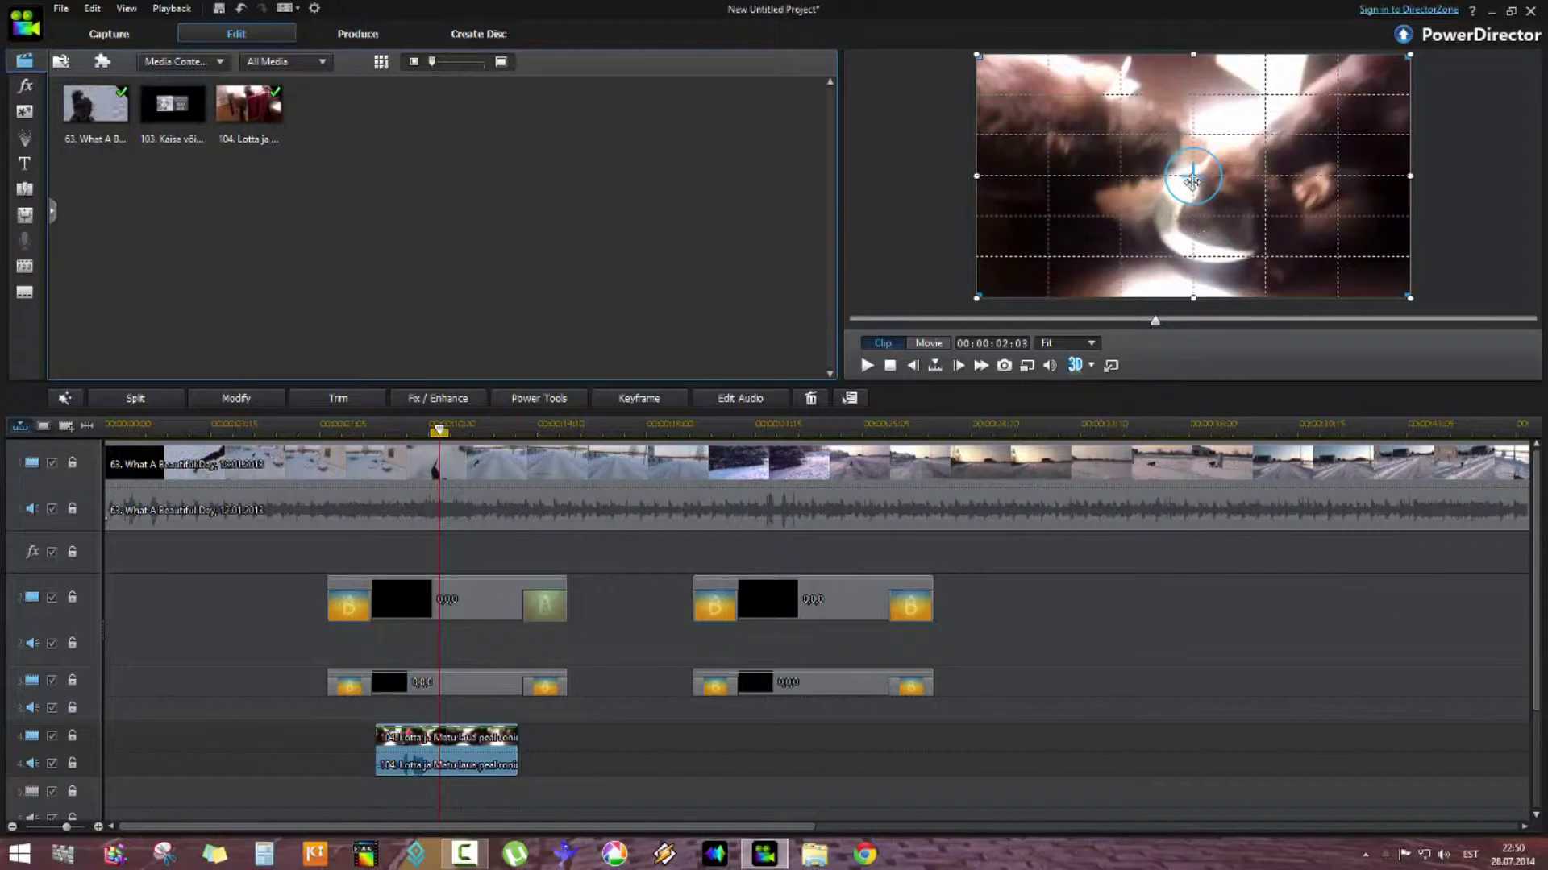
Centre the track 4 clip on the frame's left third and crop it to that third with a rectangle mask, aspect ratio unlocked
drag(1193, 176, 1048, 176)
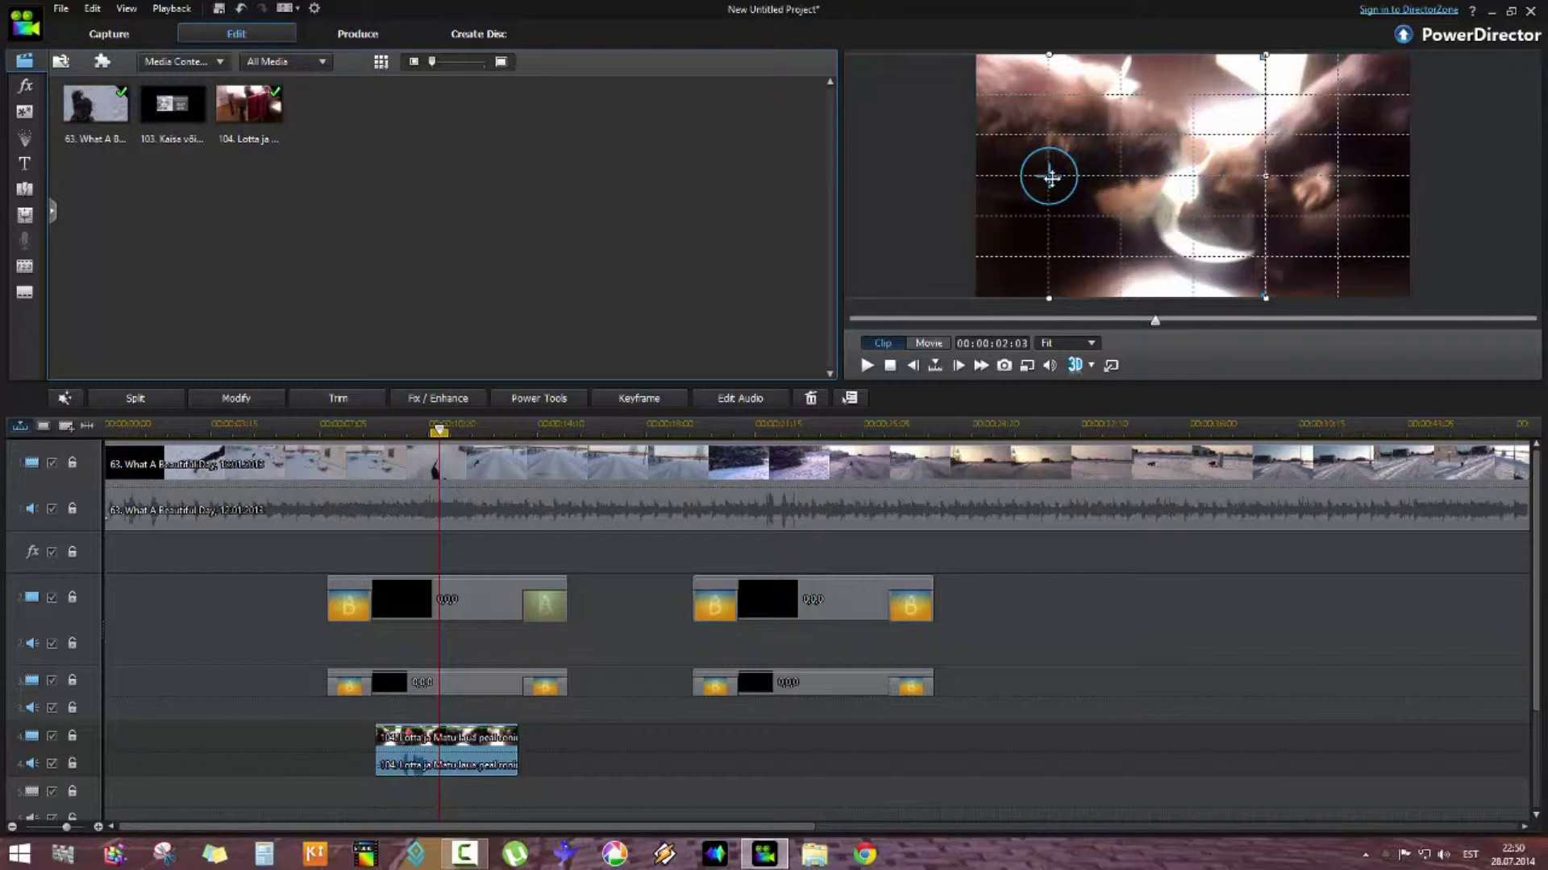
click(244, 403)
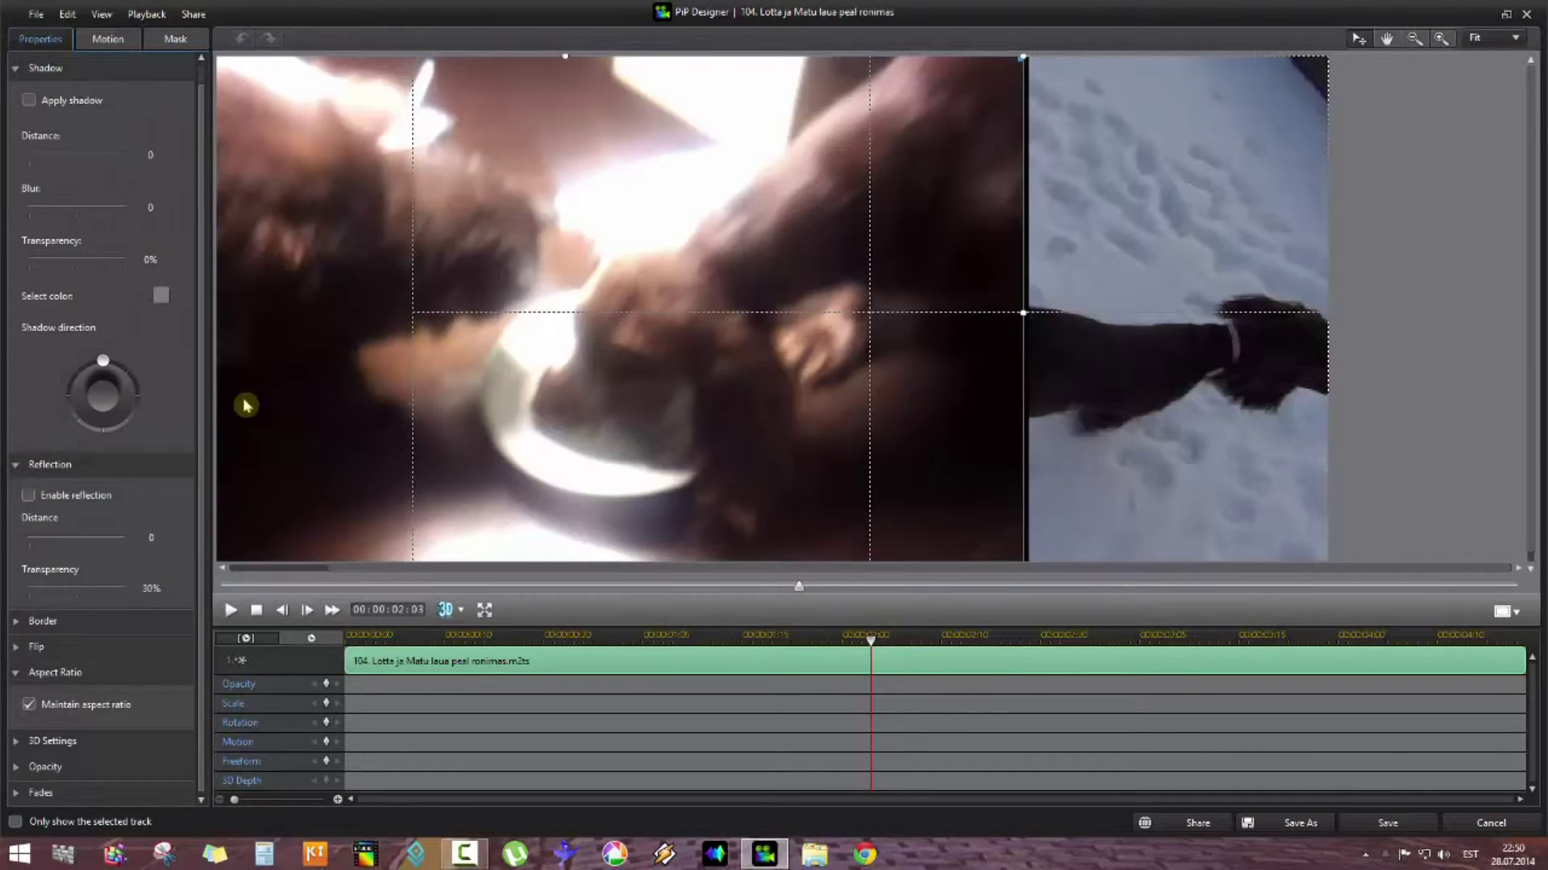
click(175, 38)
click(122, 287)
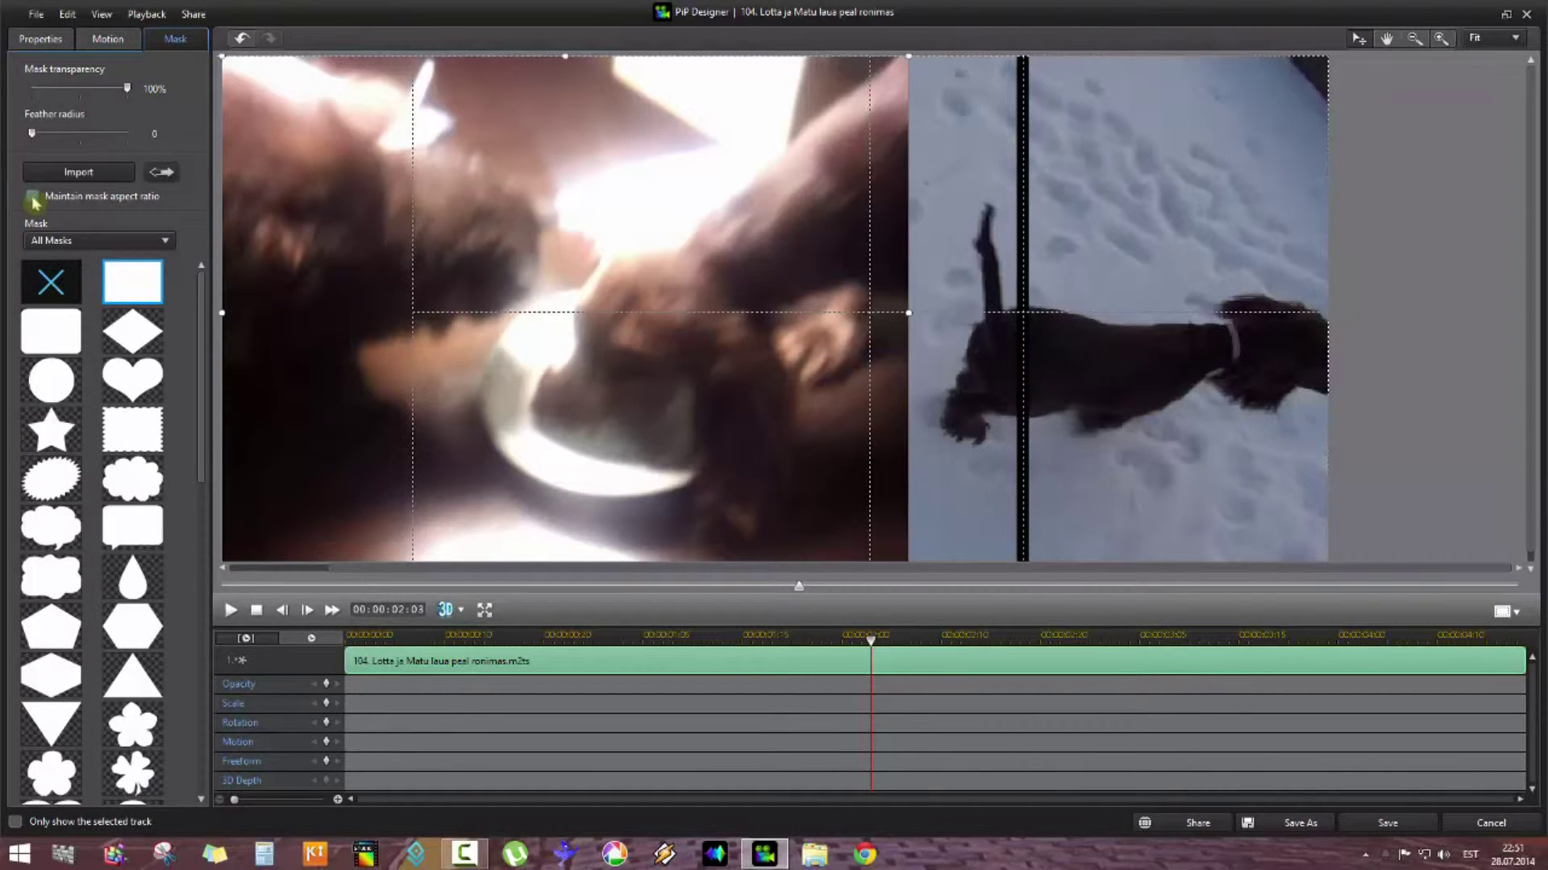
drag(910, 313, 709, 328)
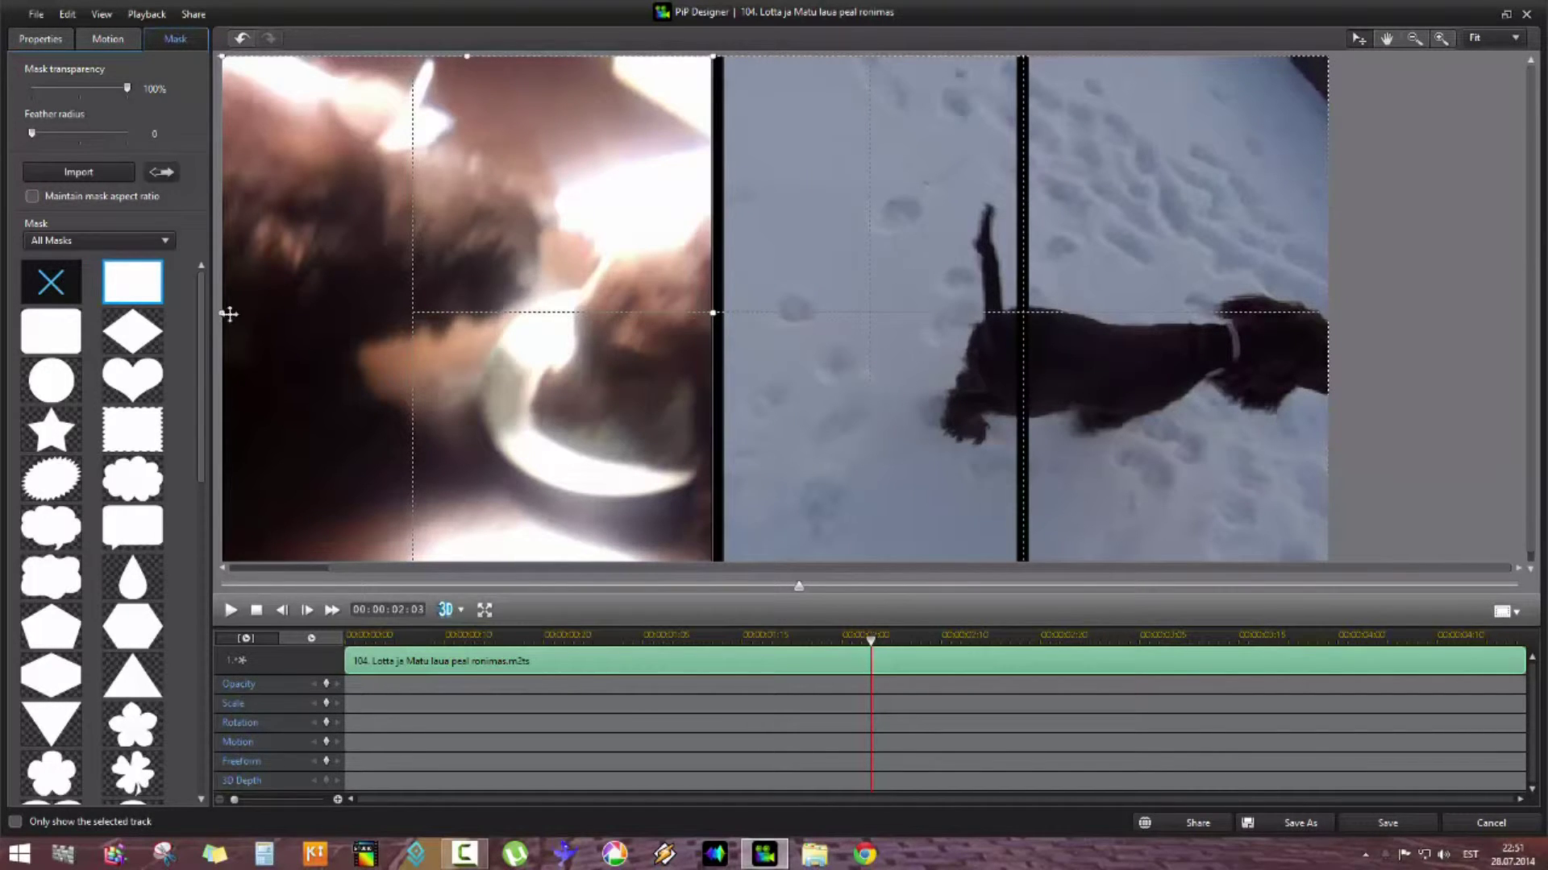
drag(227, 314, 415, 315)
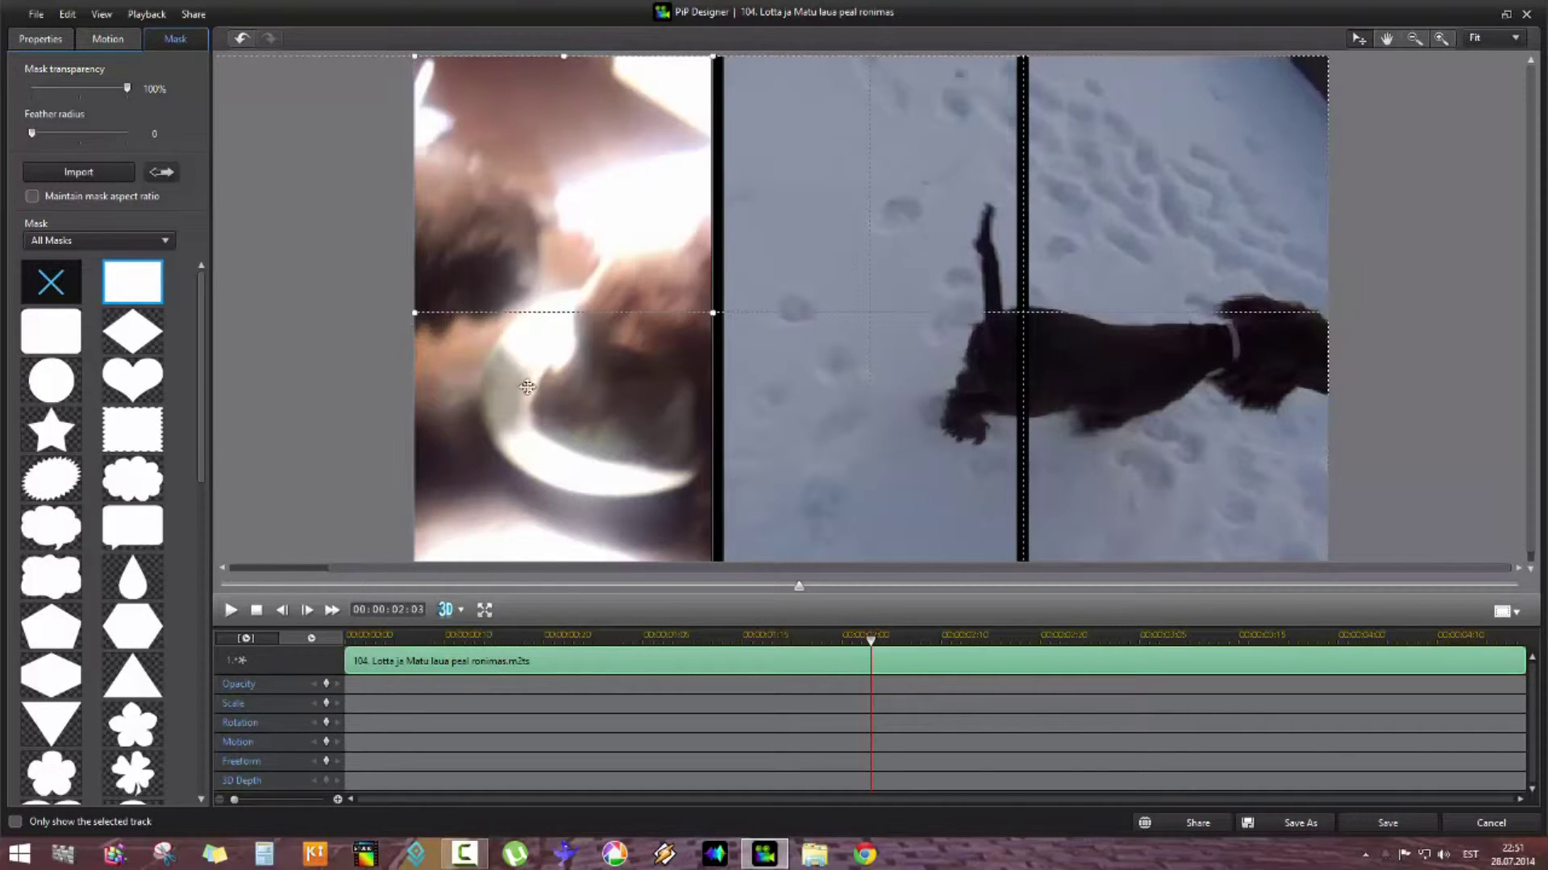
click(1387, 826)
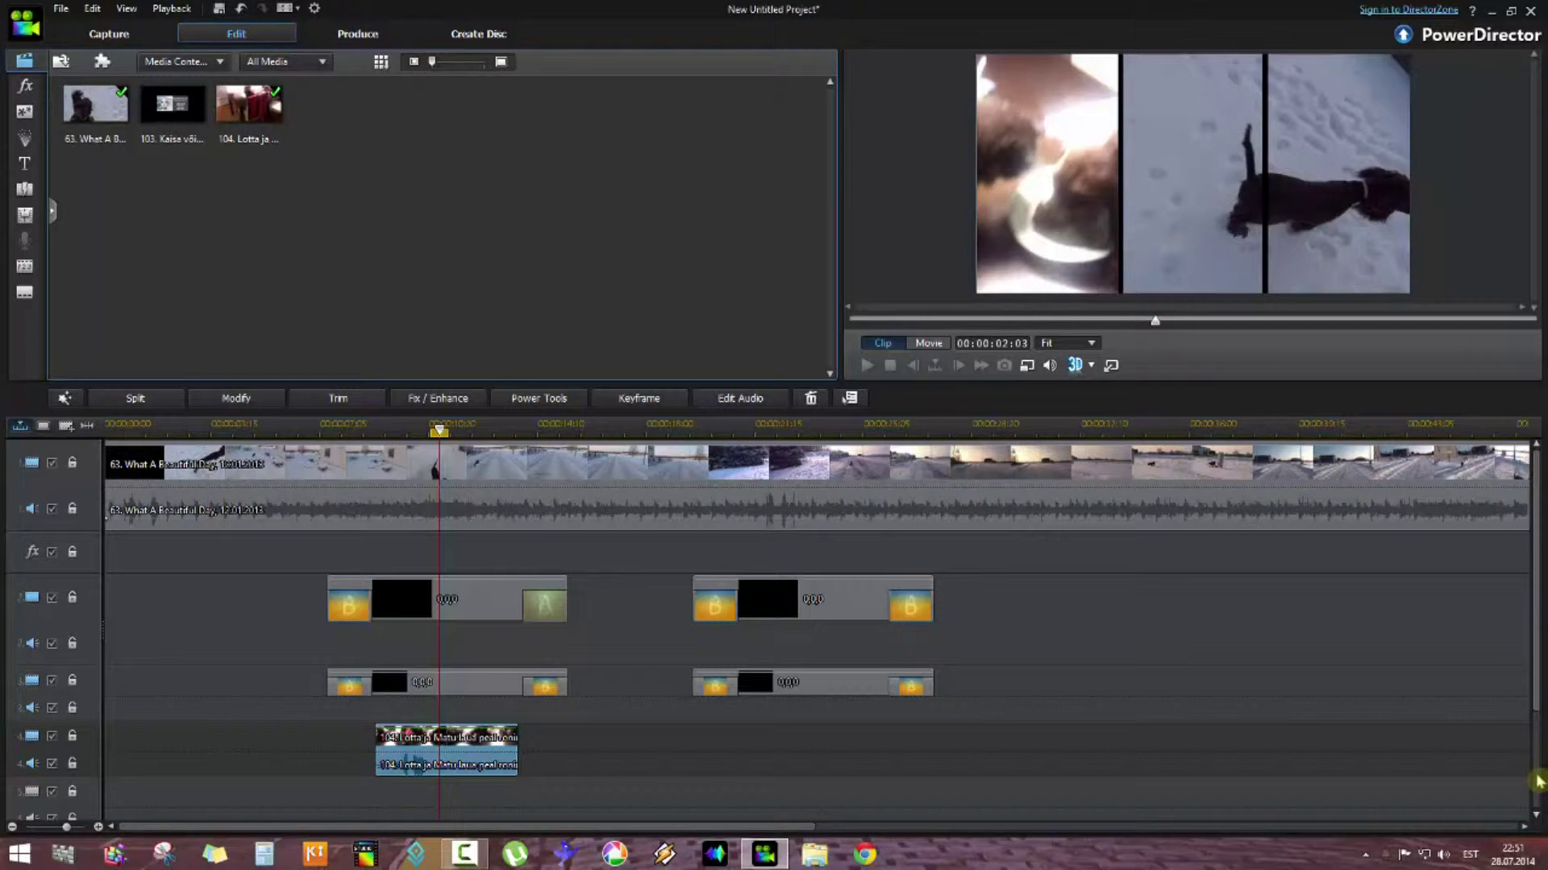
Place the 103 video clip on track 5 near the timeline's beginning and set the playhead to the track 4 clip's start
scroll(1537, 773, down, 3)
drag(168, 115, 125, 673)
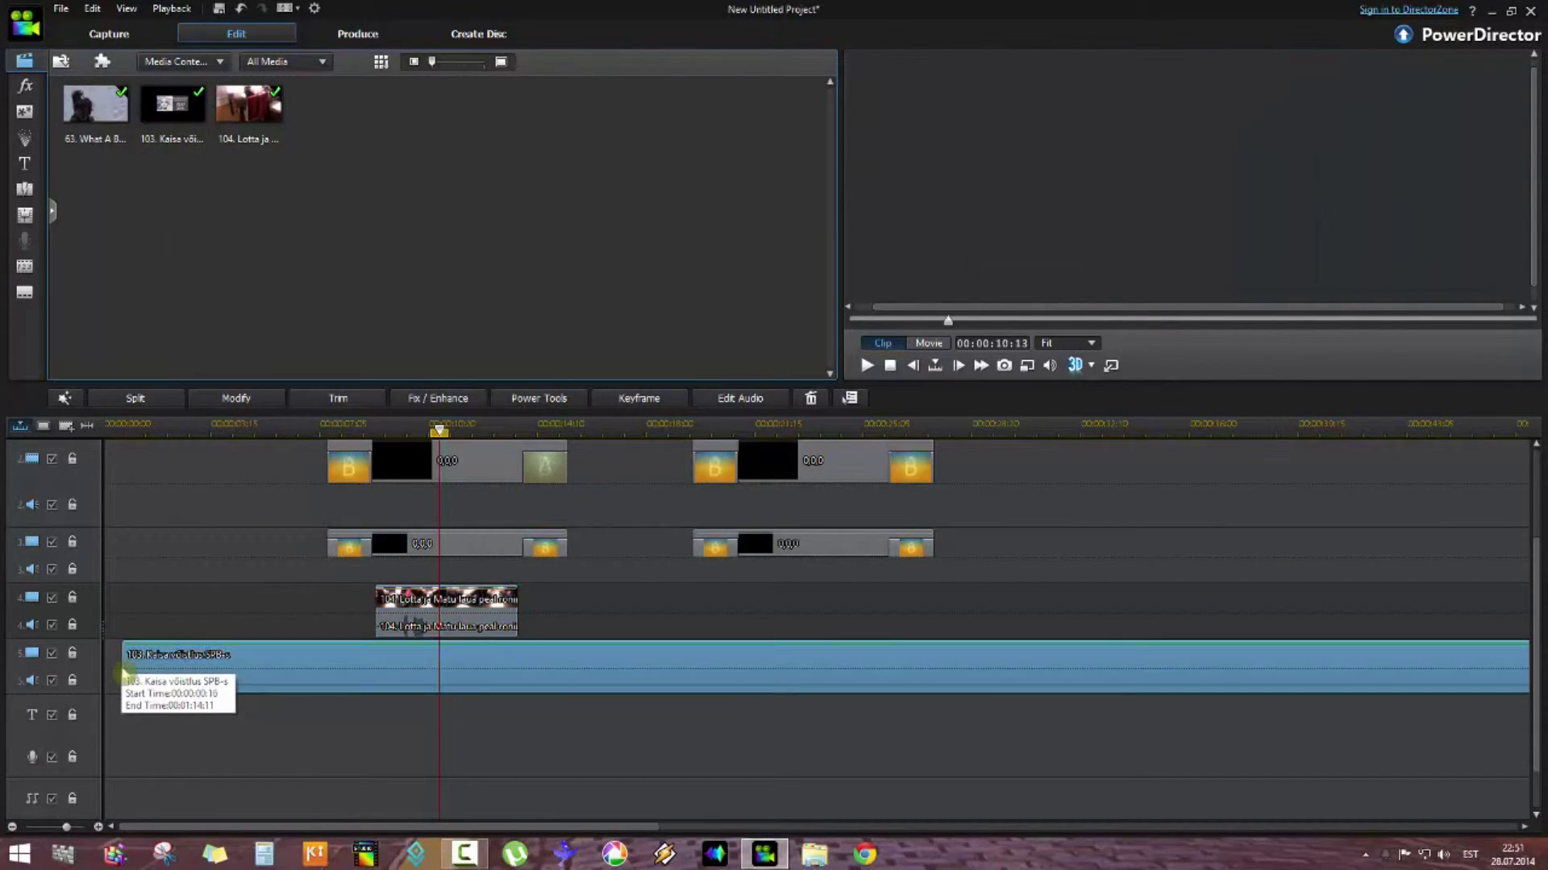
click(469, 596)
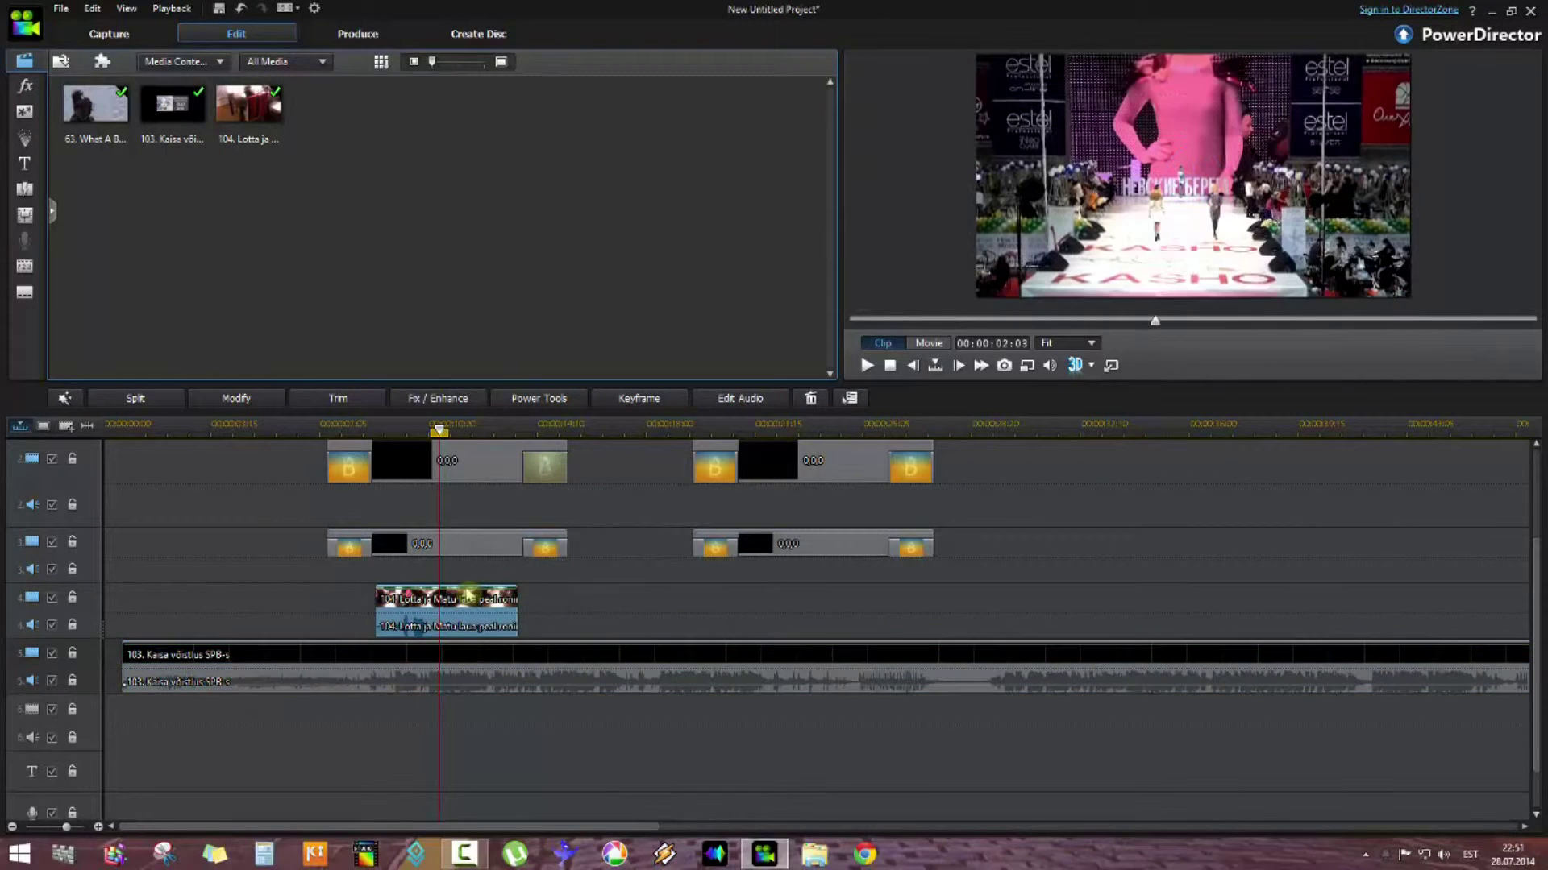
click(890, 365)
Split the track 5 clip at its 00:00:08:10 point and remove the first part, leaving the gap
click(429, 681)
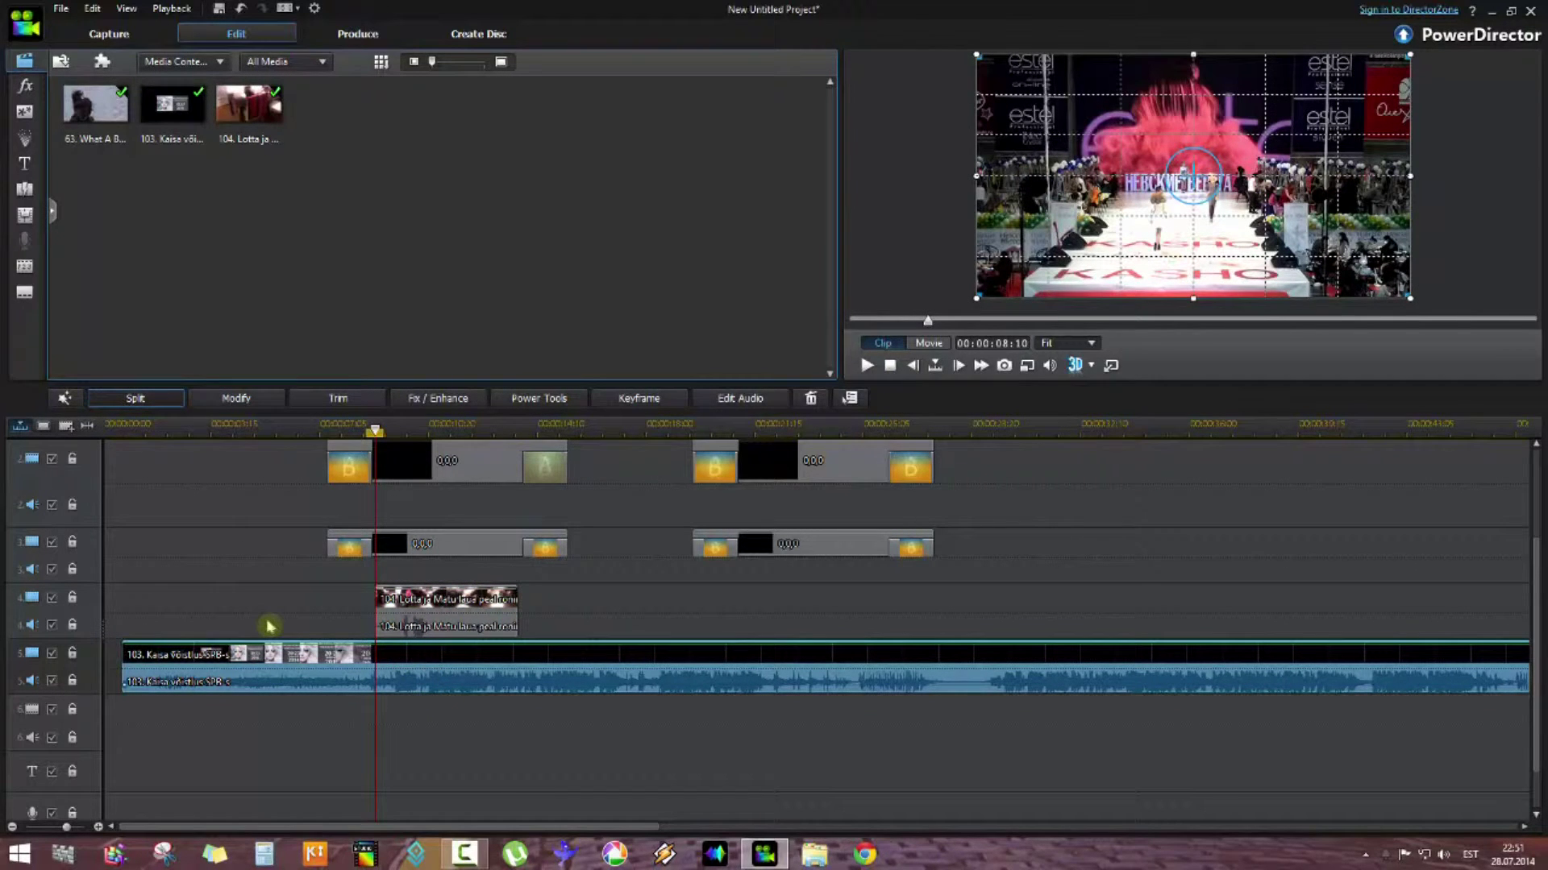
key(ctrl+t)
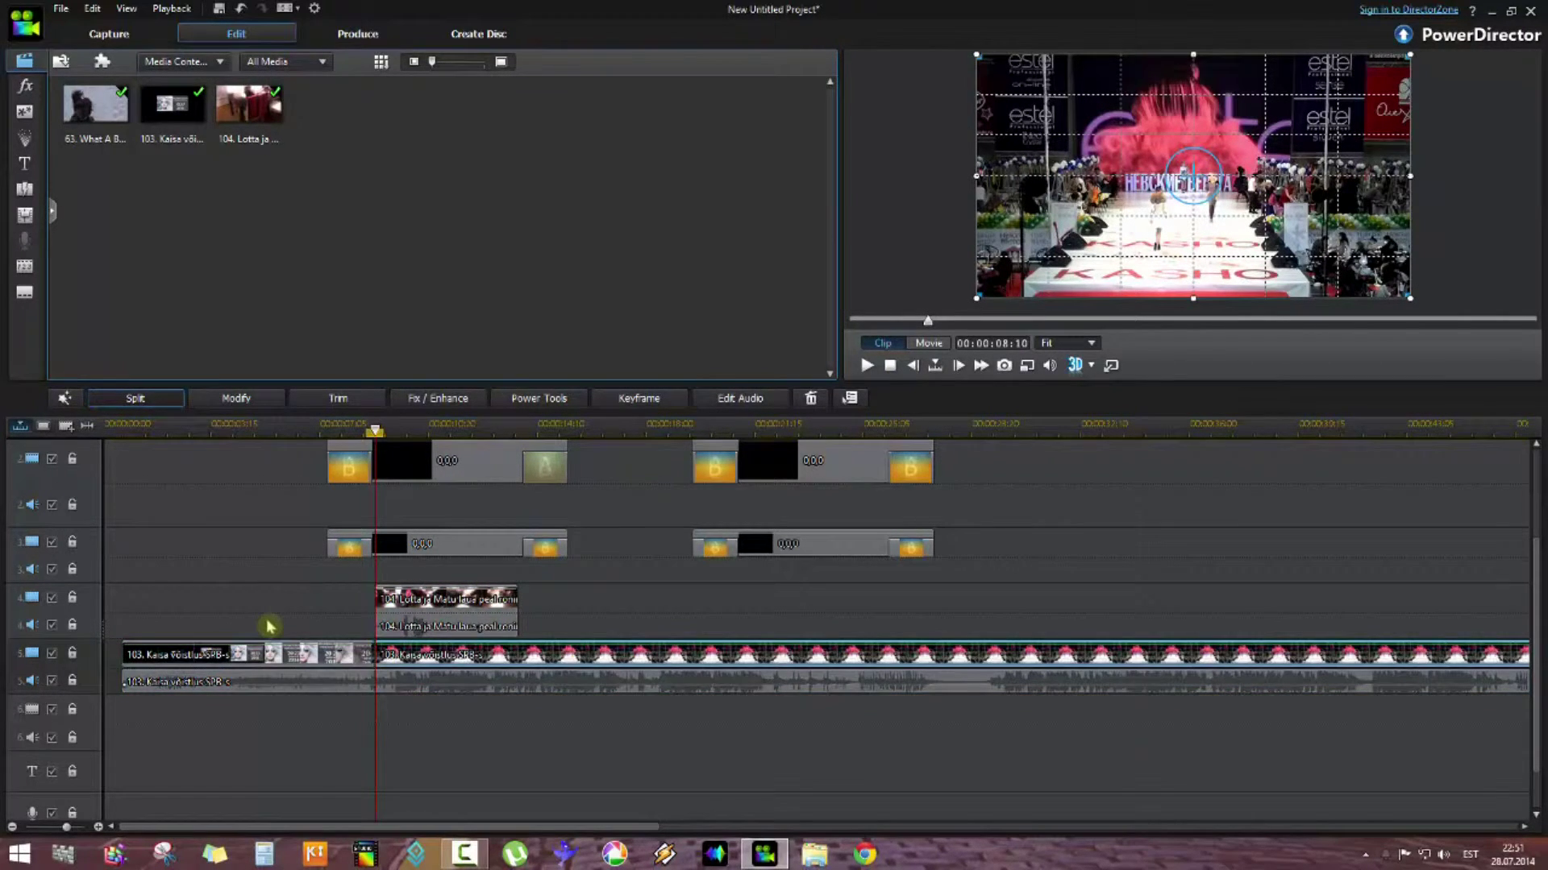
click(274, 669)
right_click(277, 669)
mouse_move(379, 187)
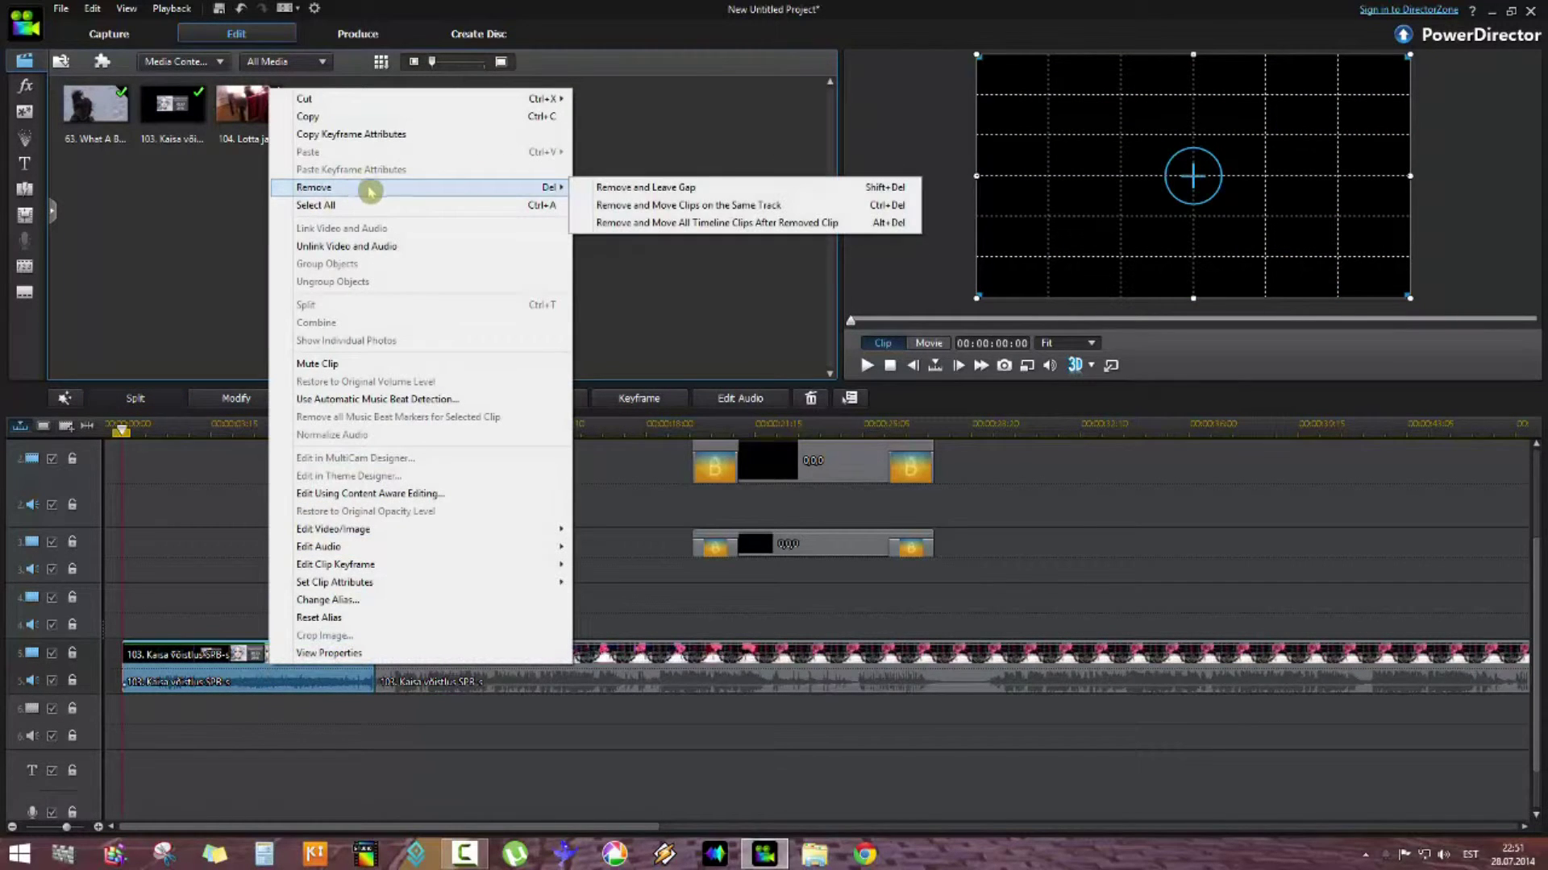
click(598, 189)
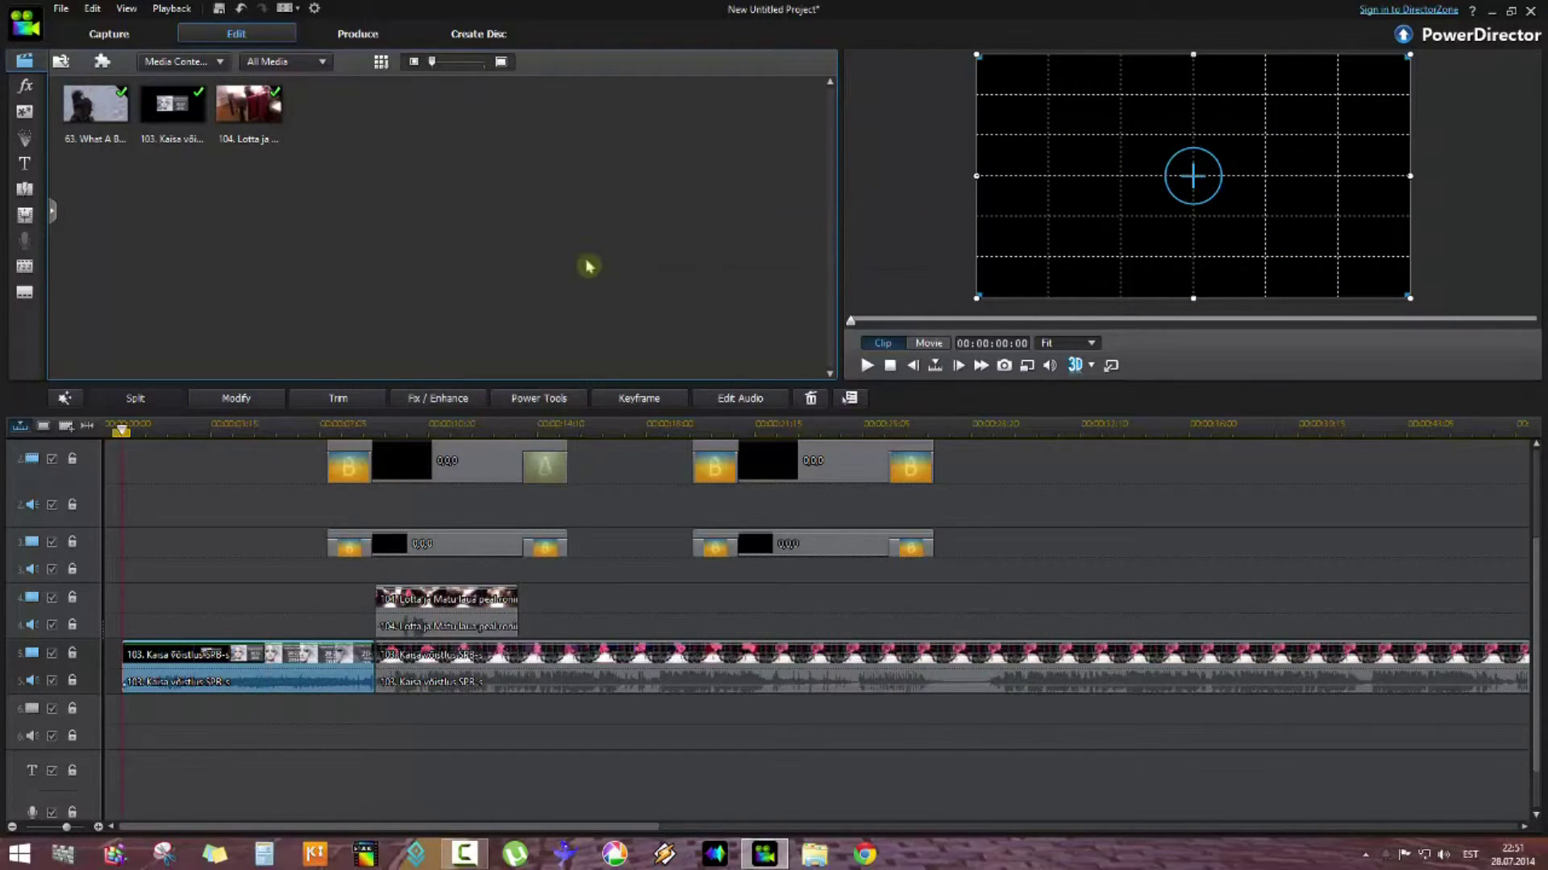
Split the track 5 clip at 00:00:13:21, level with the track 4 clip's end, and remove everything after the split
click(518, 425)
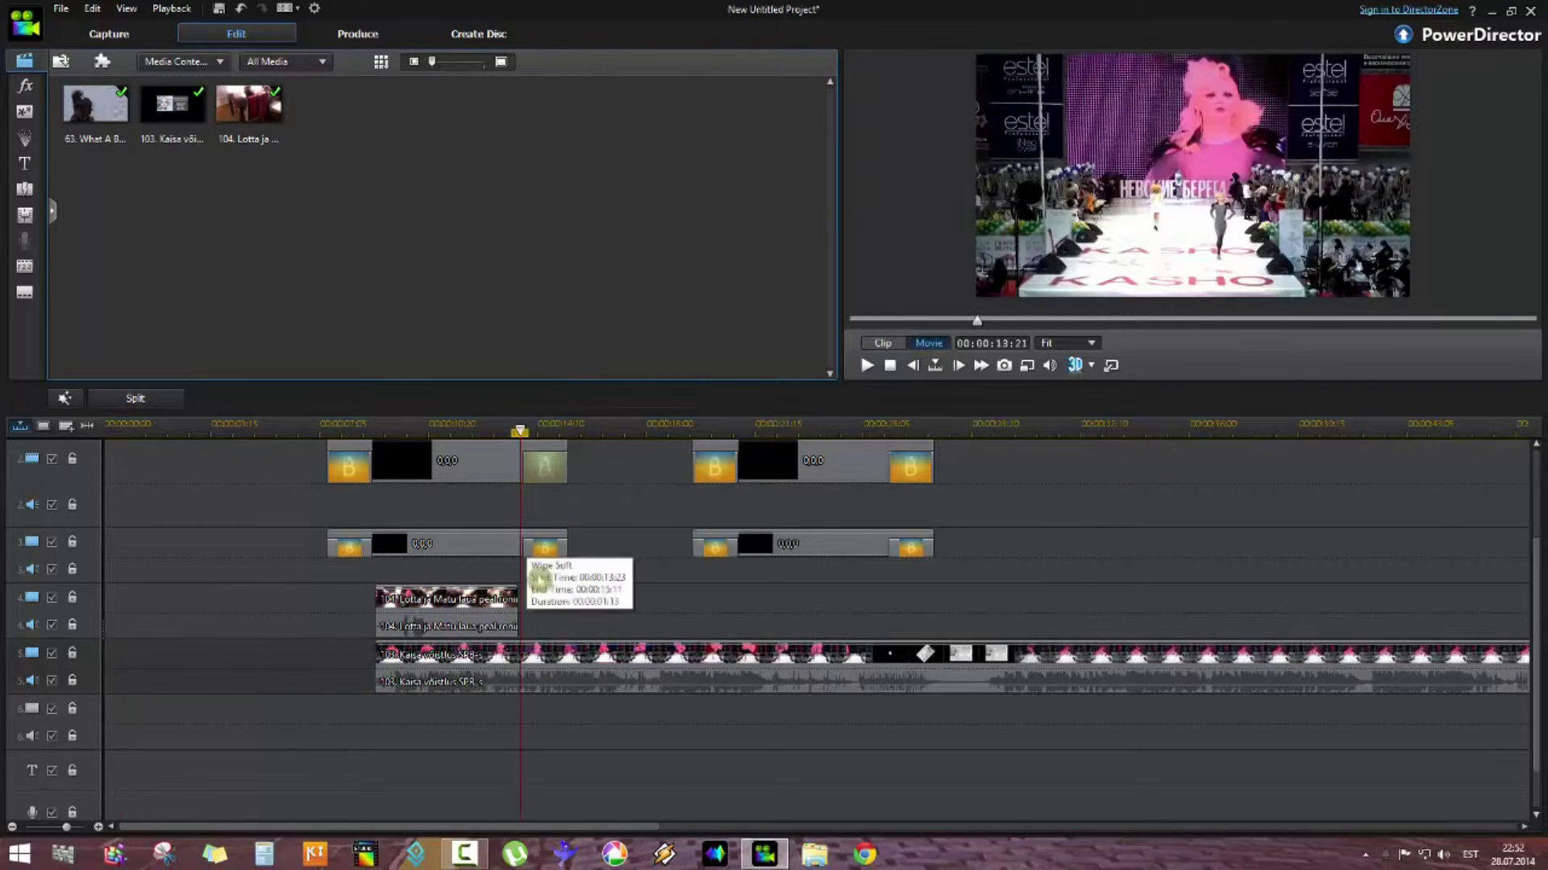
click(559, 677)
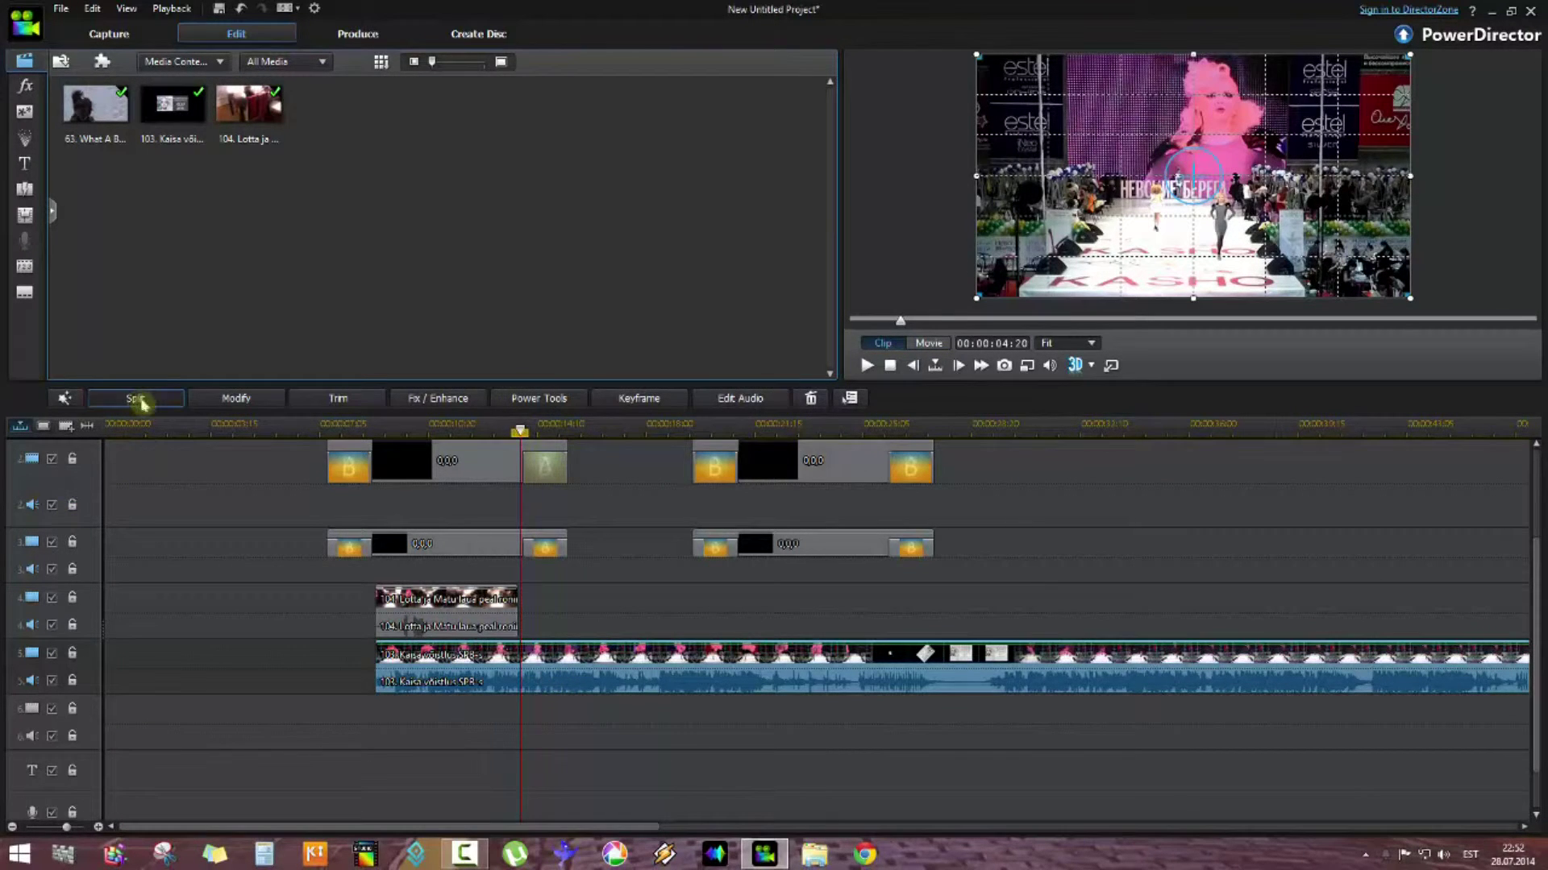
right_click(542, 677)
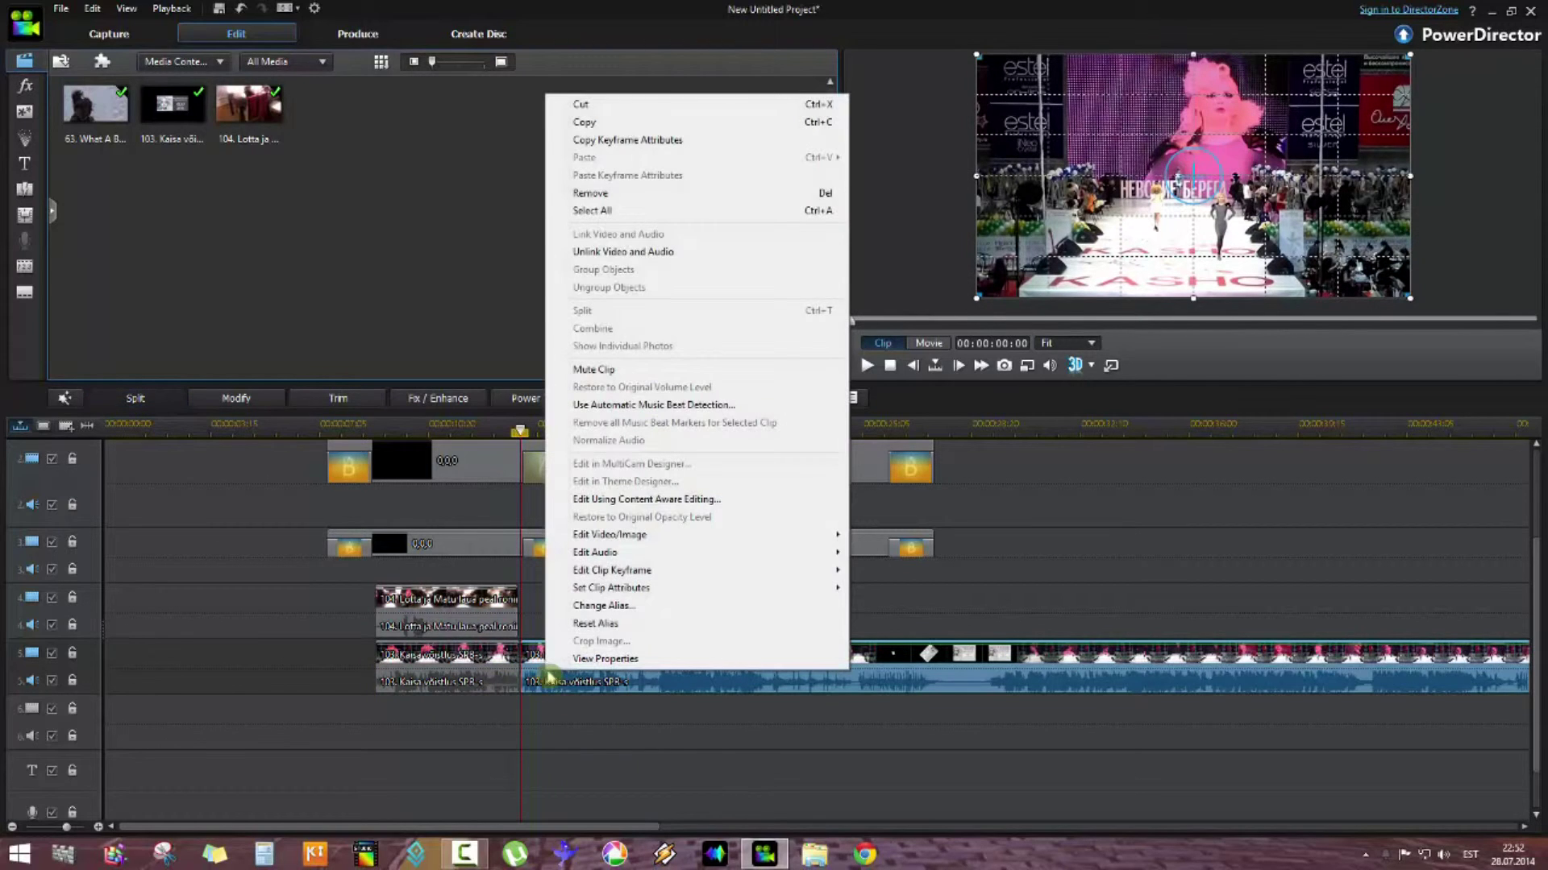
click(604, 193)
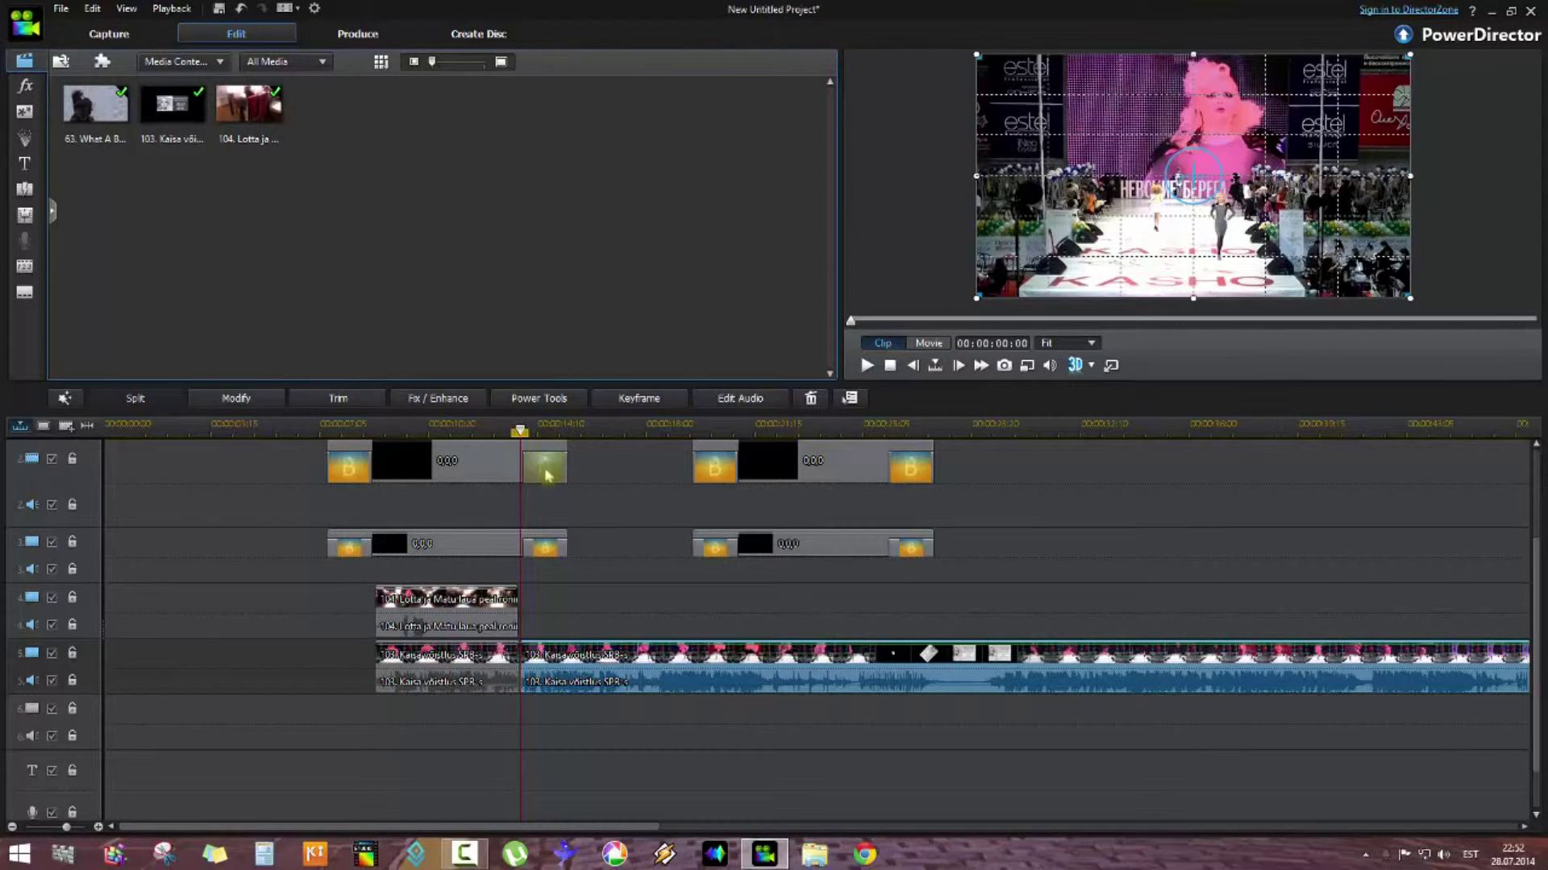
key(Delete)
Centre the track 5 clip on the frame's right third and crop it to that third with a rectangle mask, aspect ratio unlocked
click(435, 425)
click(508, 669)
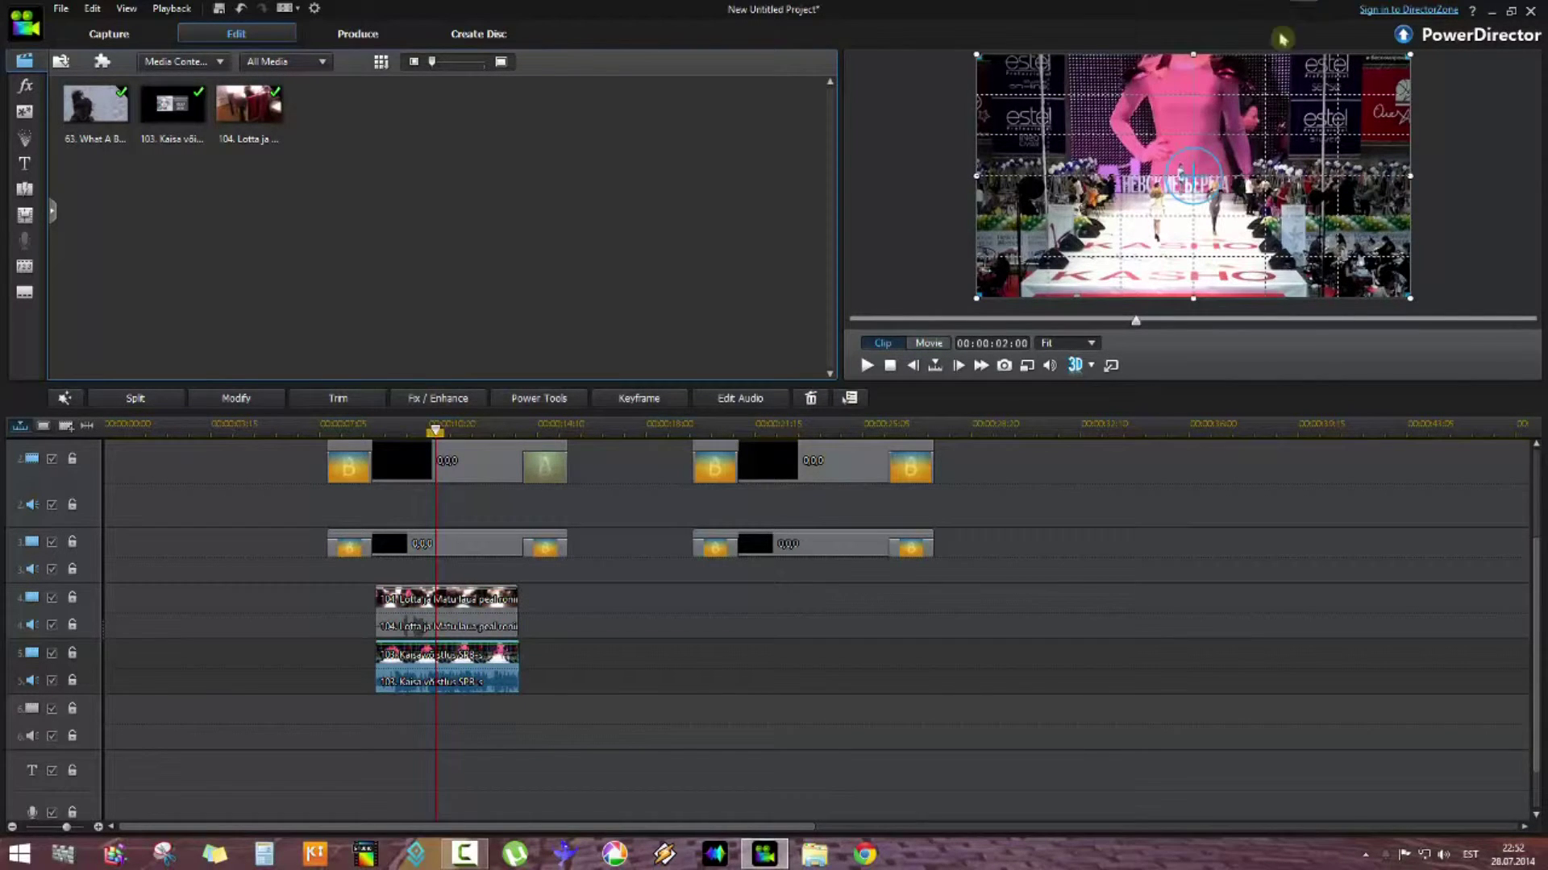
drag(1195, 176, 1337, 176)
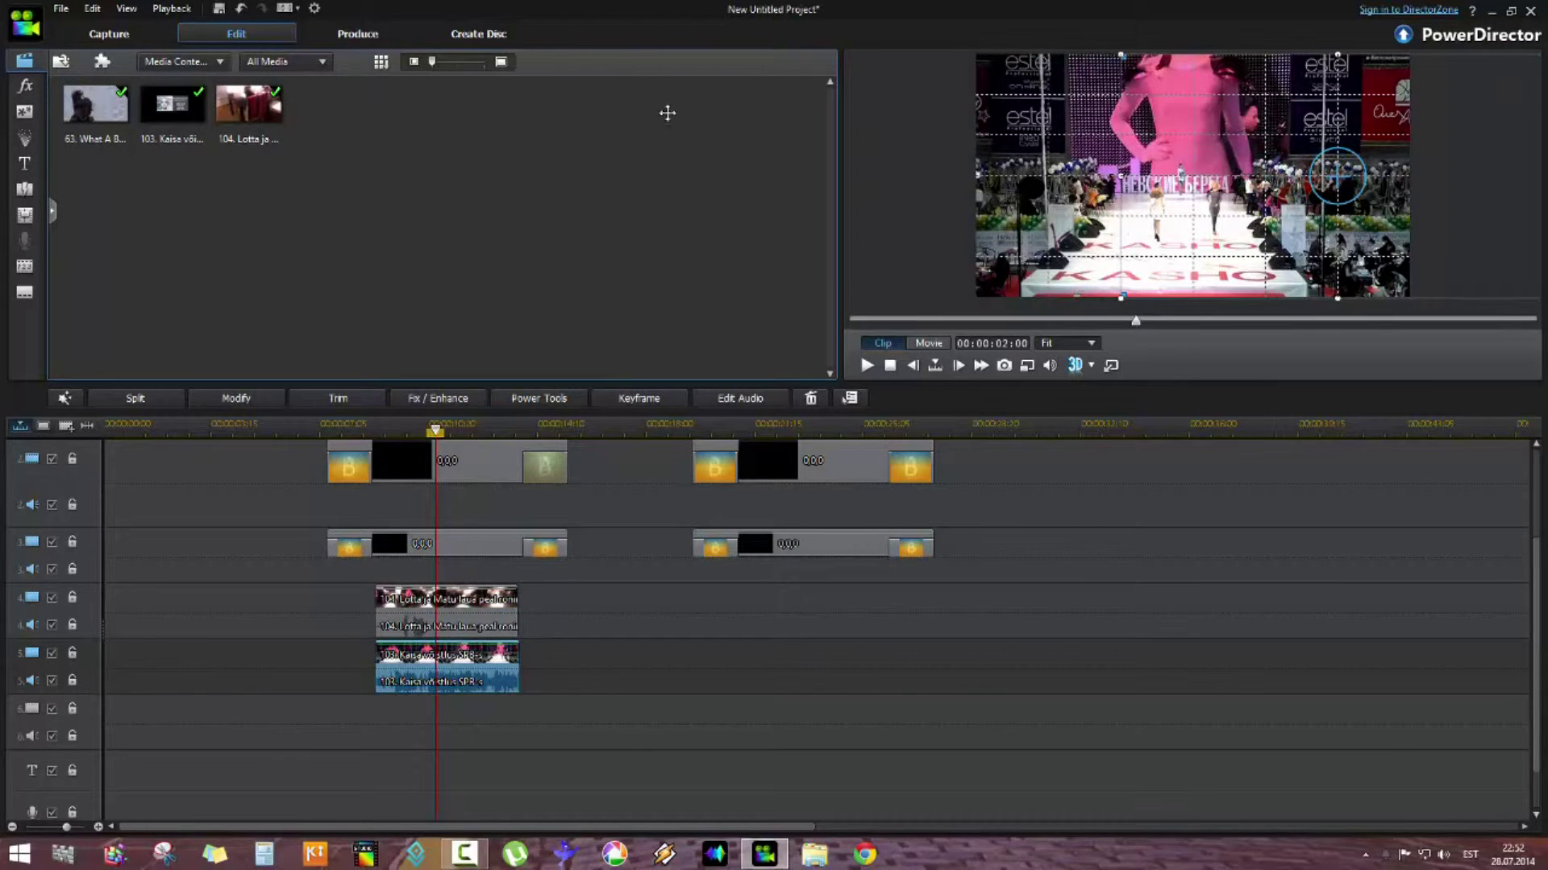
click(218, 401)
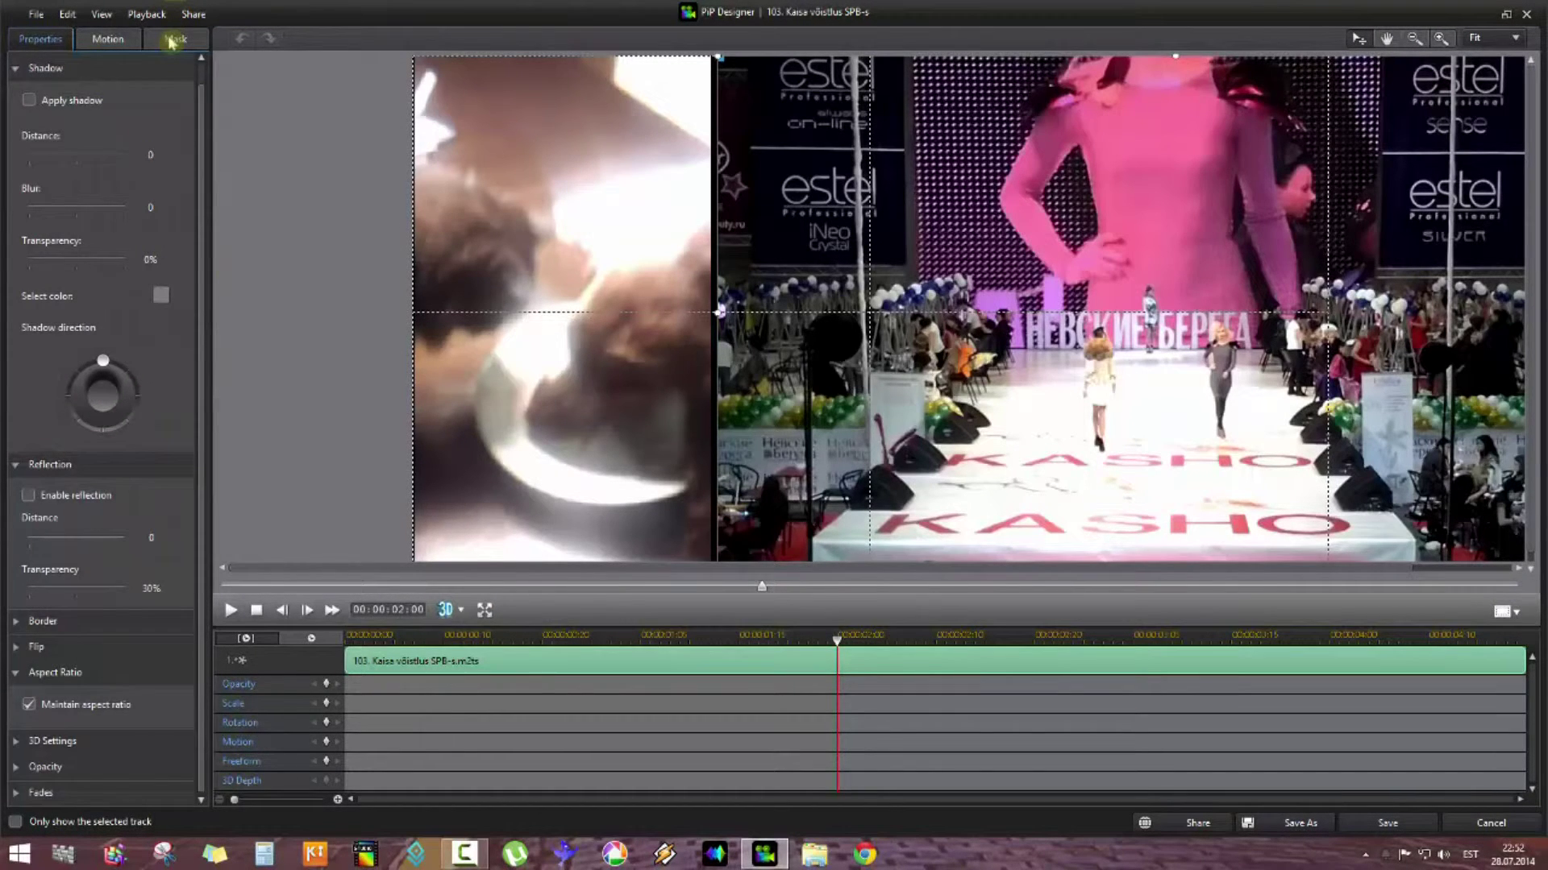
click(171, 41)
click(110, 265)
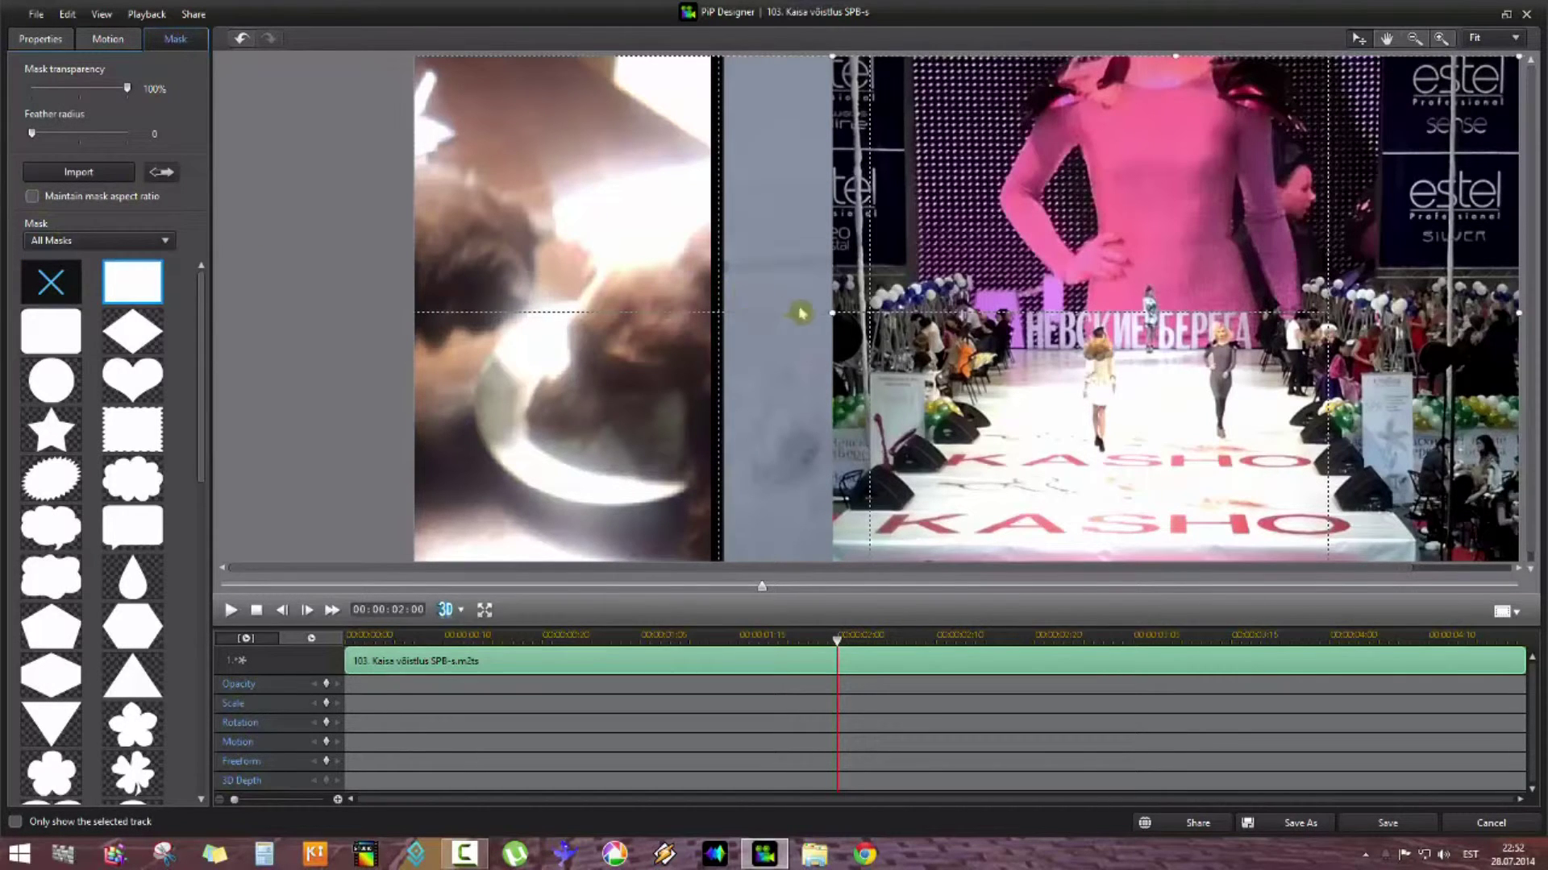
drag(833, 313, 1026, 317)
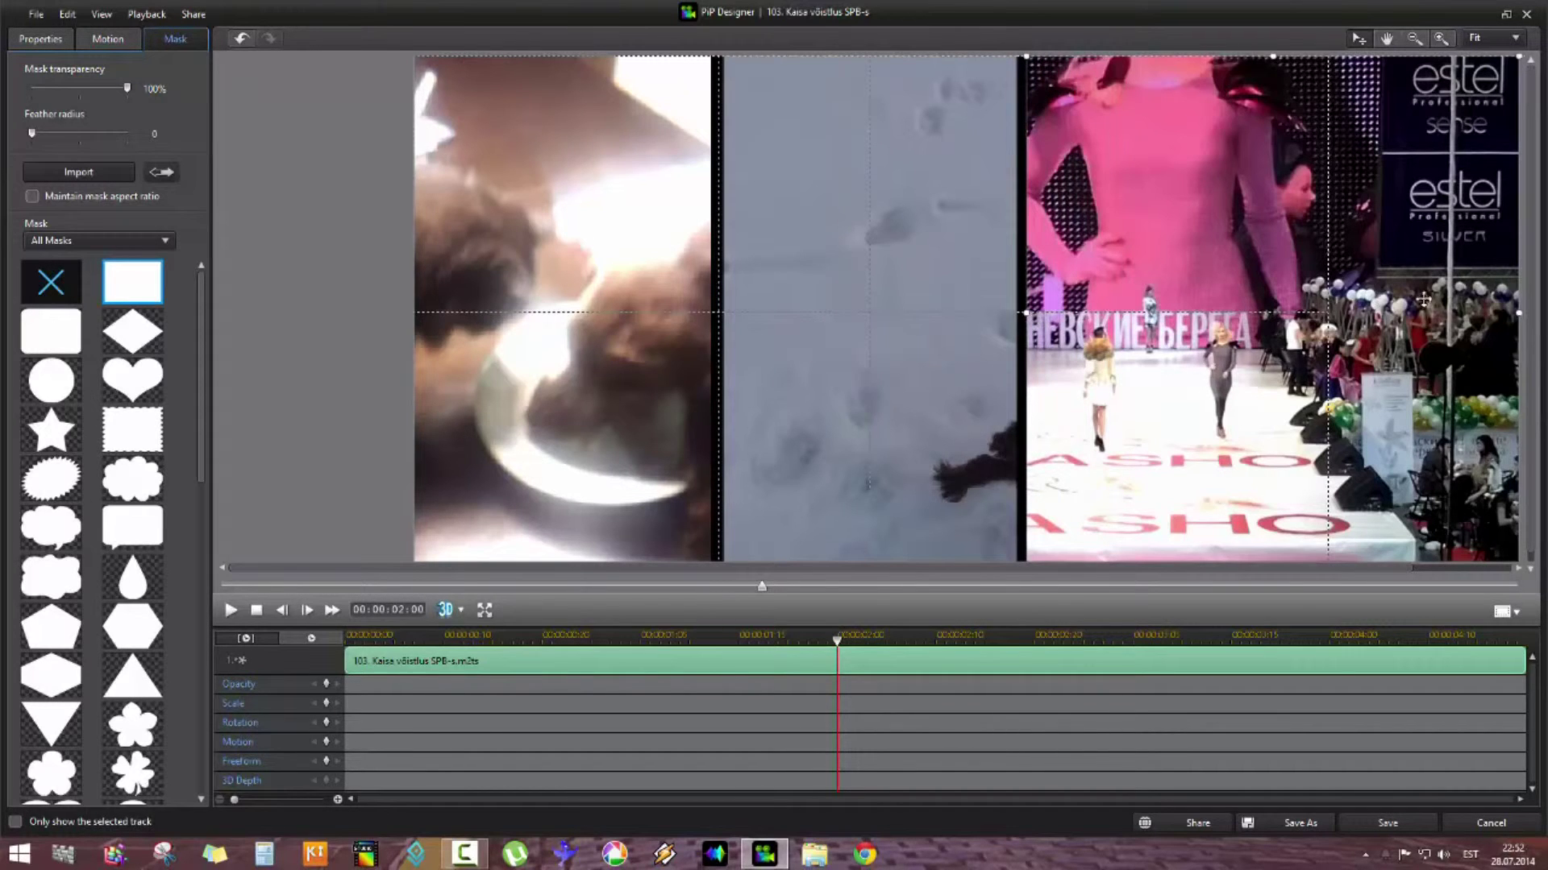
drag(1515, 313, 1325, 332)
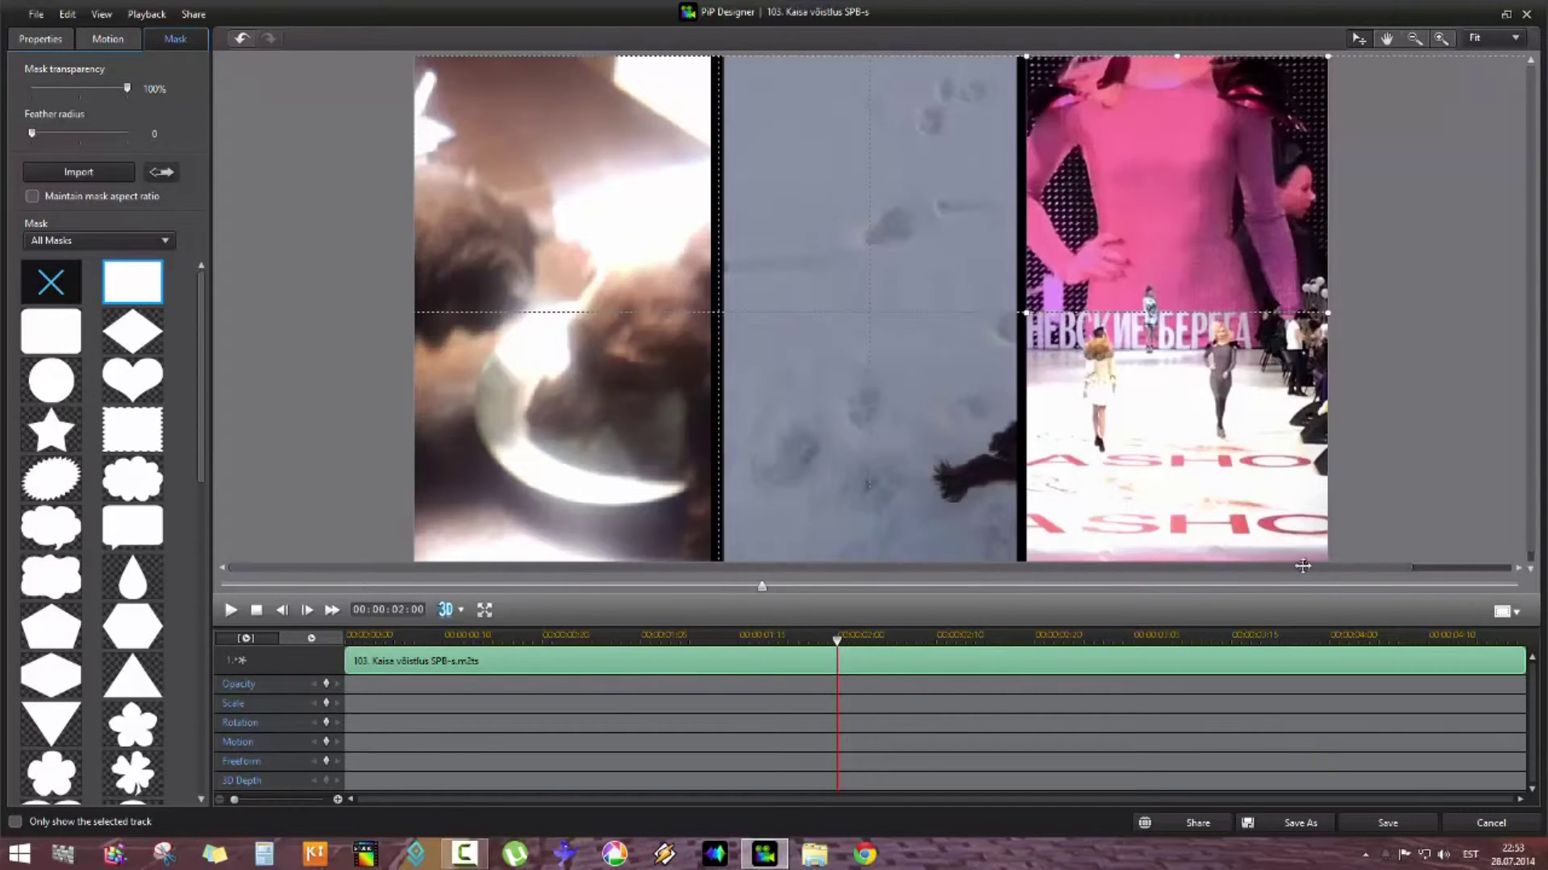
click(1386, 823)
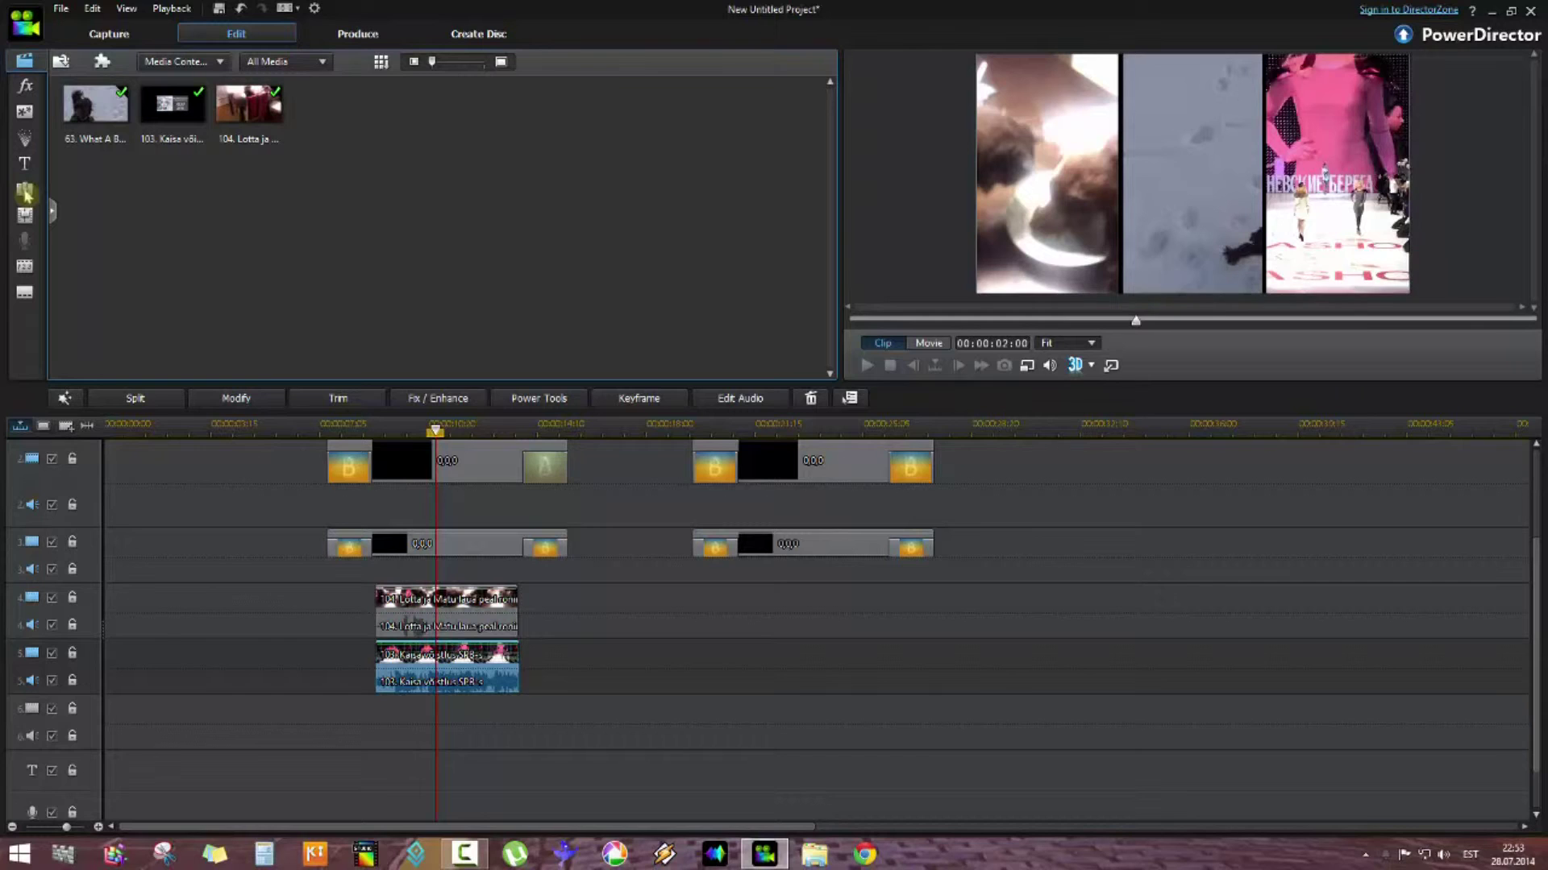
Add the Wipe Soft transition to the start of the track 4 clip and shorten its duration
click(25, 192)
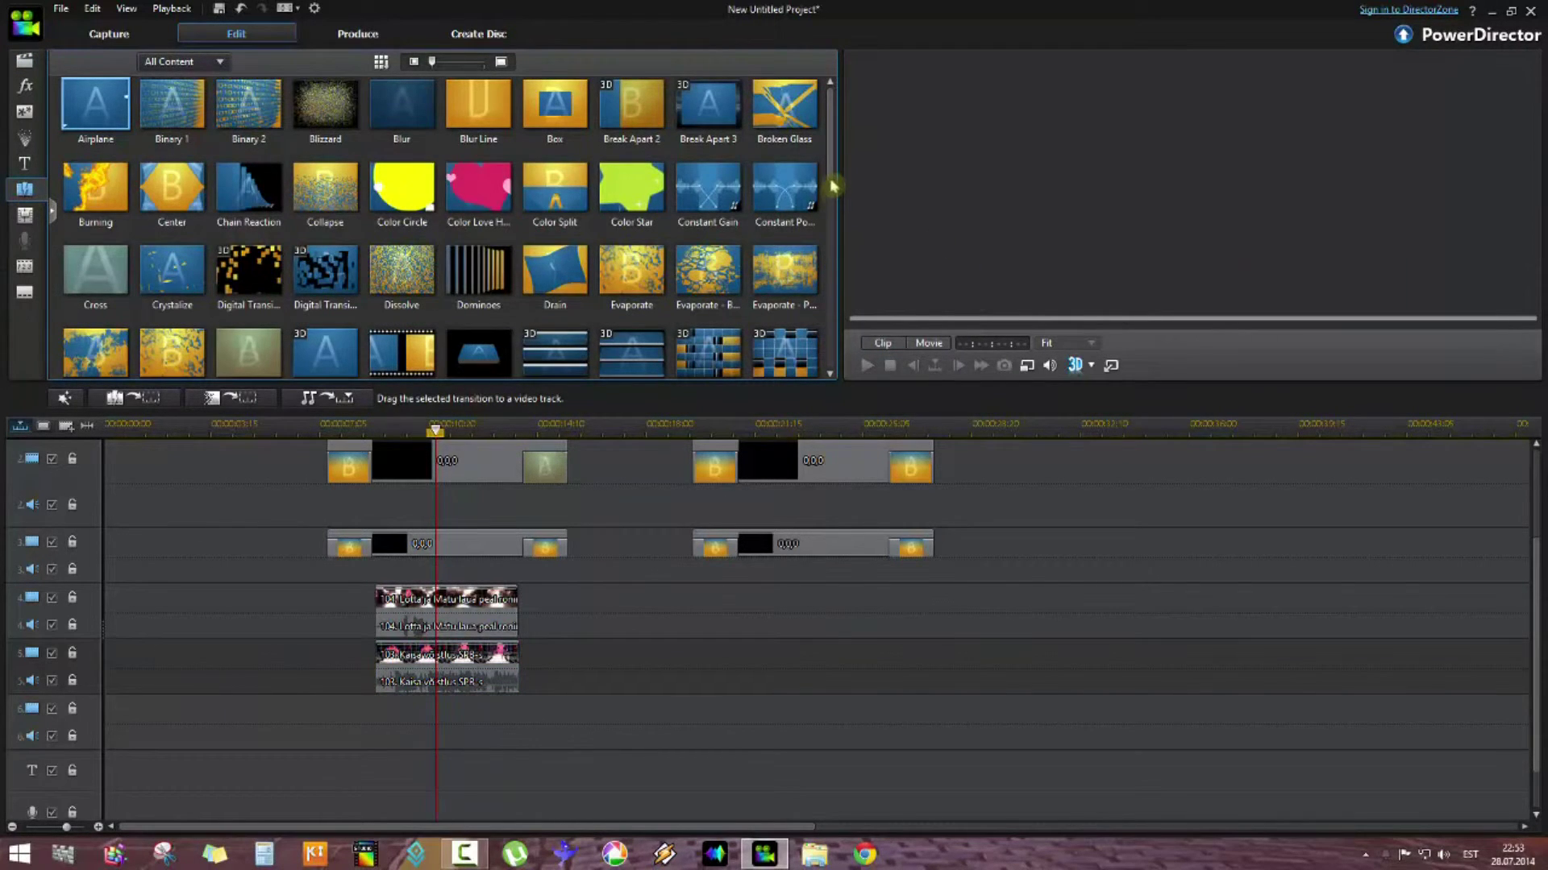
drag(830, 190, 837, 358)
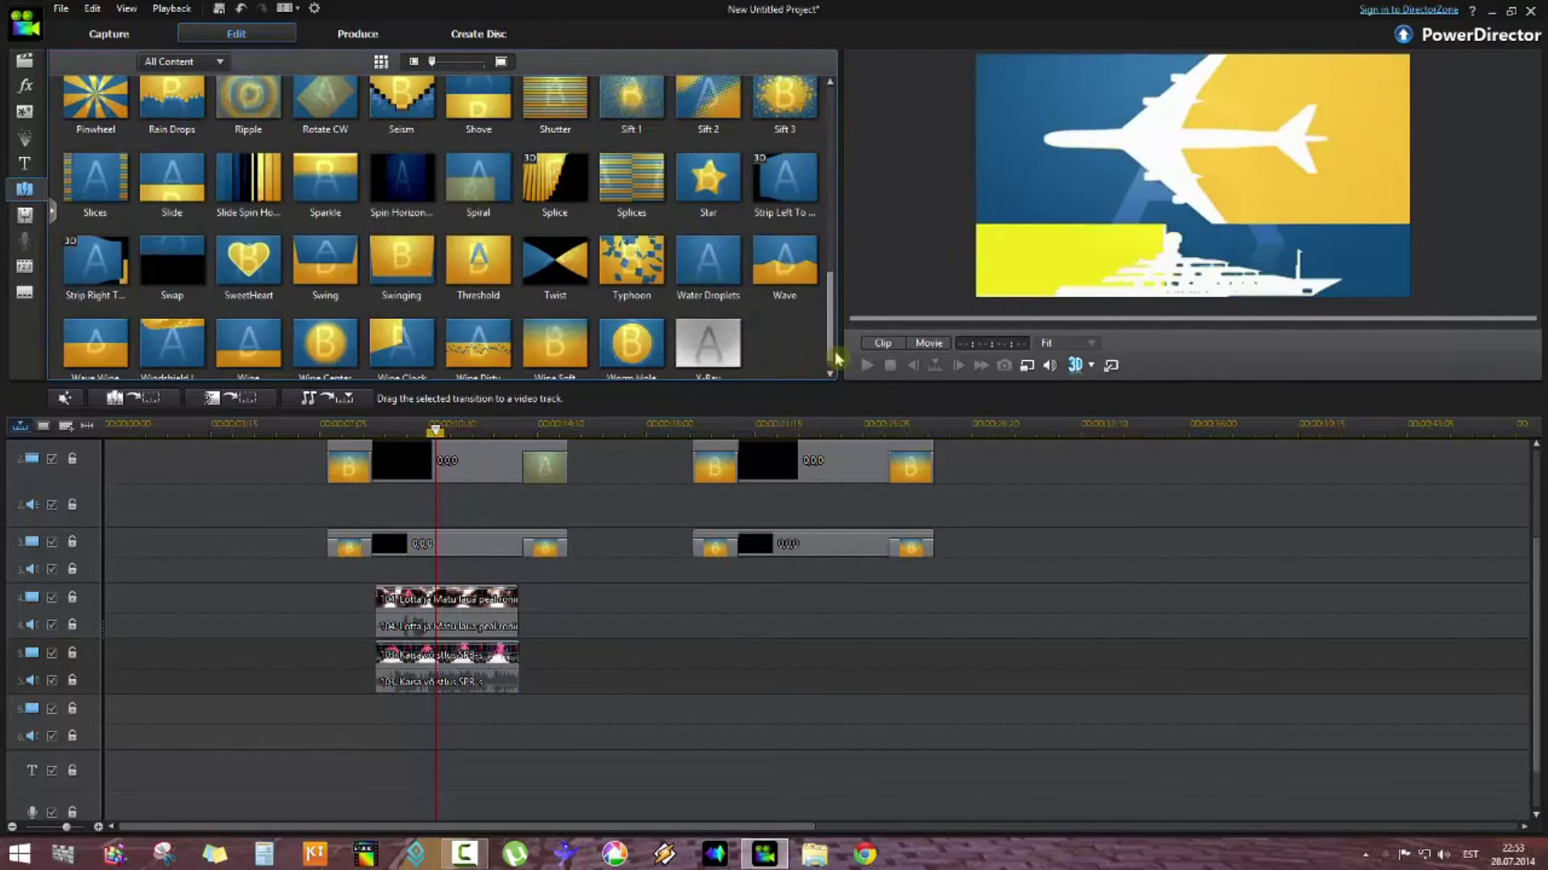
drag(551, 354, 390, 617)
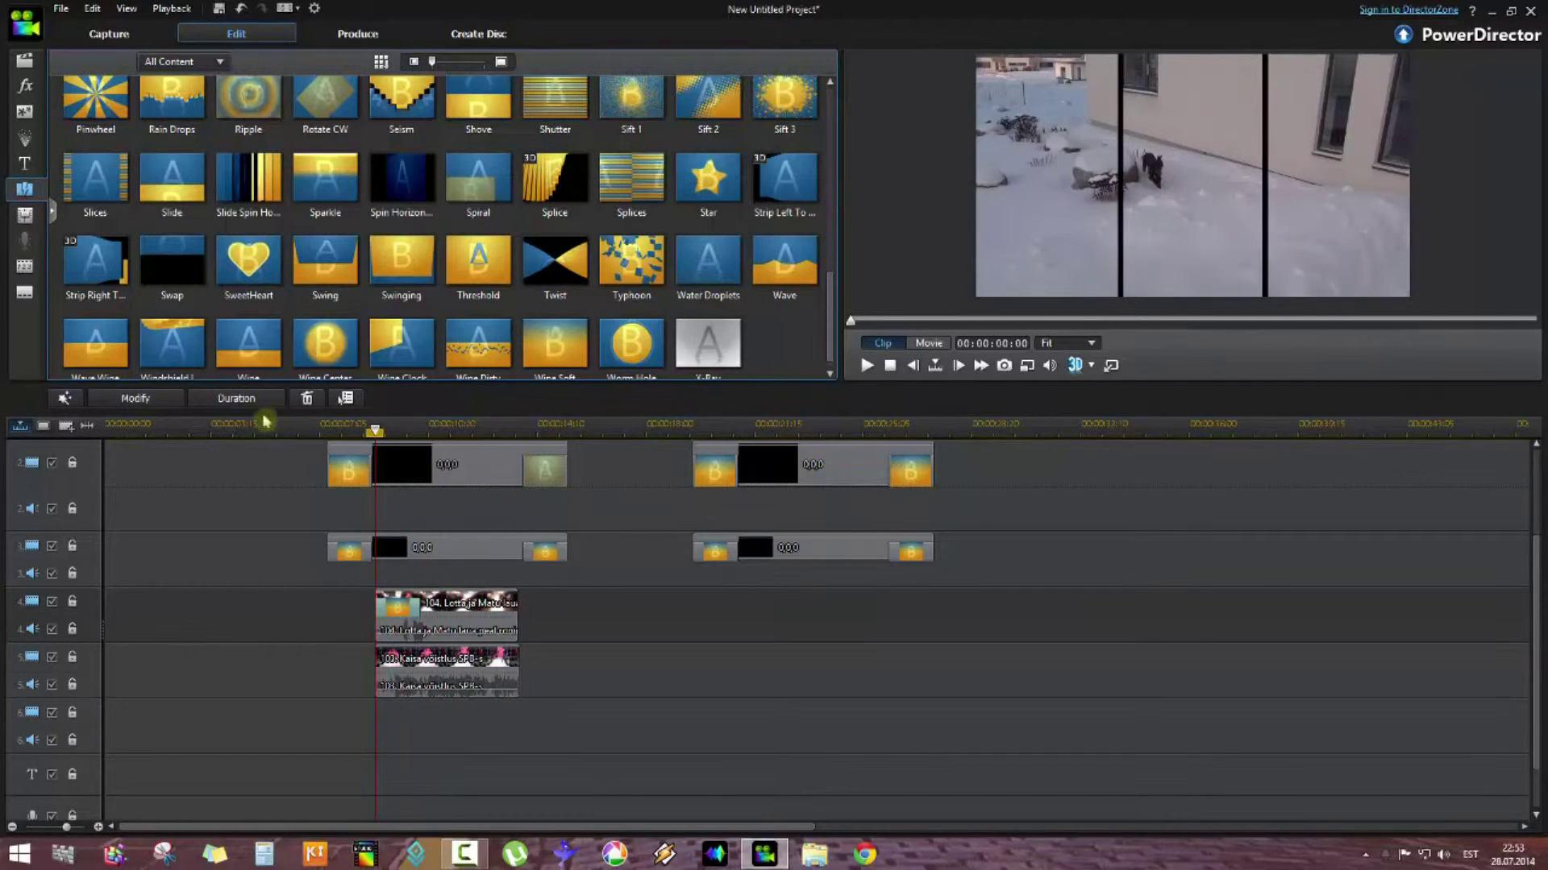
click(241, 398)
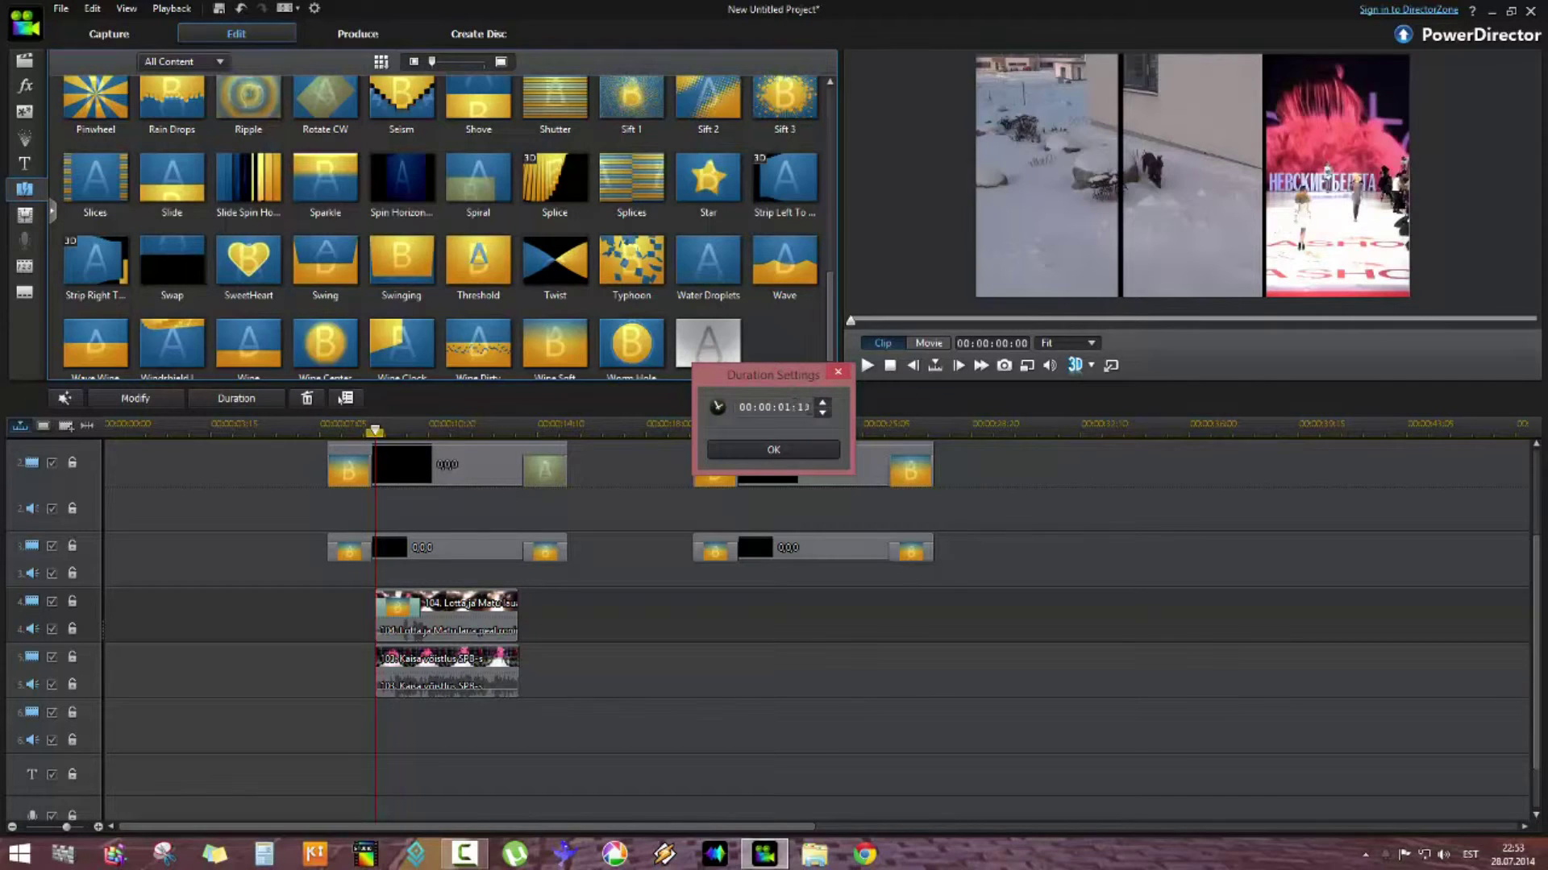
click(776, 449)
Add the Wipe Soft transition to the start of the track 5 clip and shorten its duration
drag(534, 346, 390, 673)
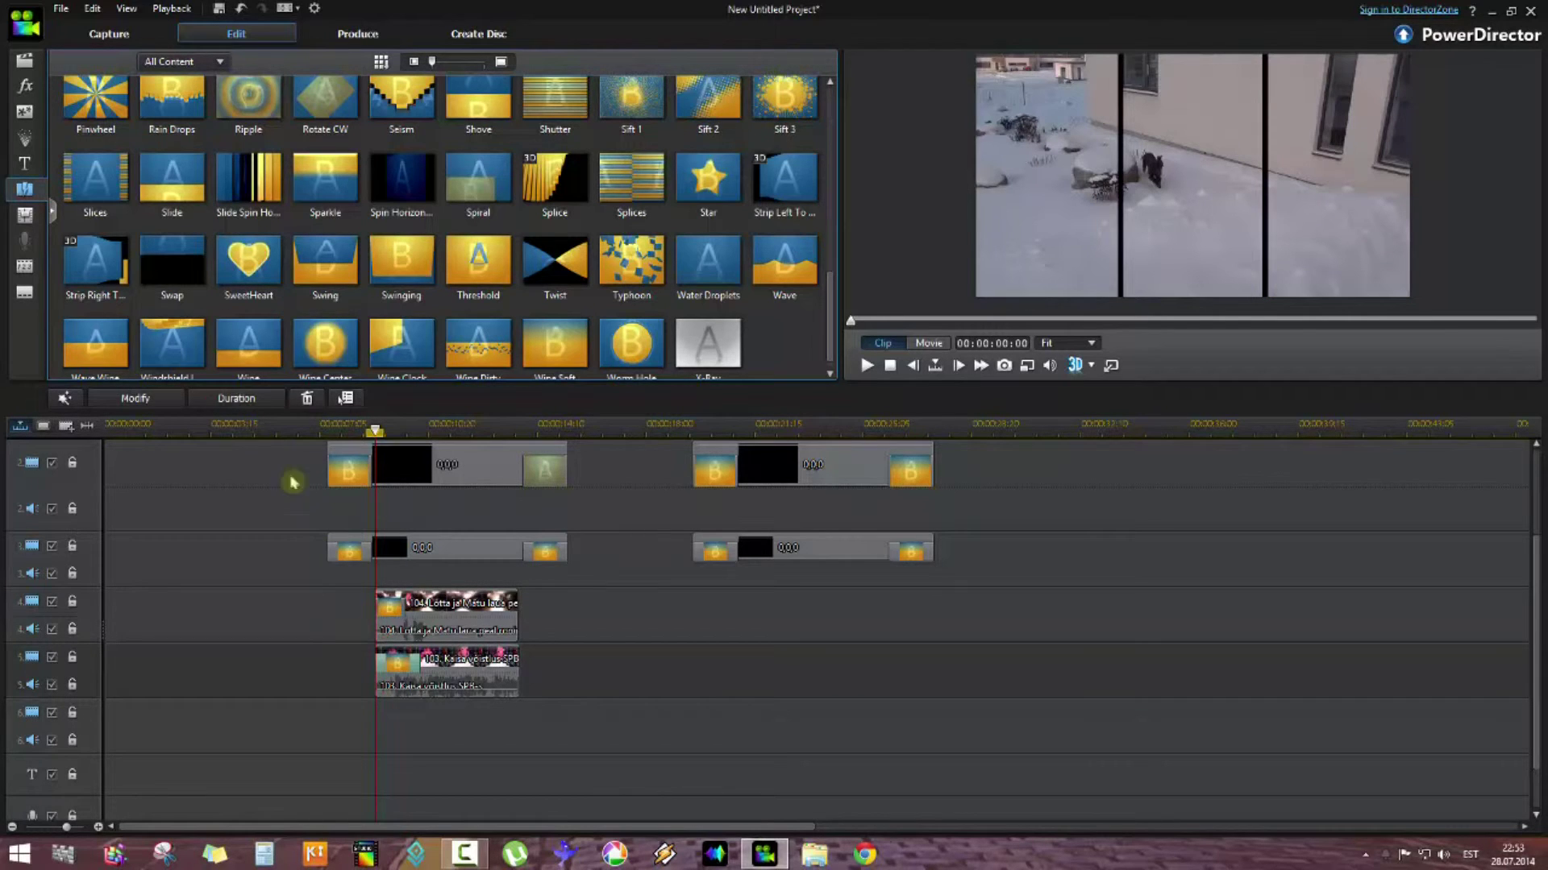
click(242, 398)
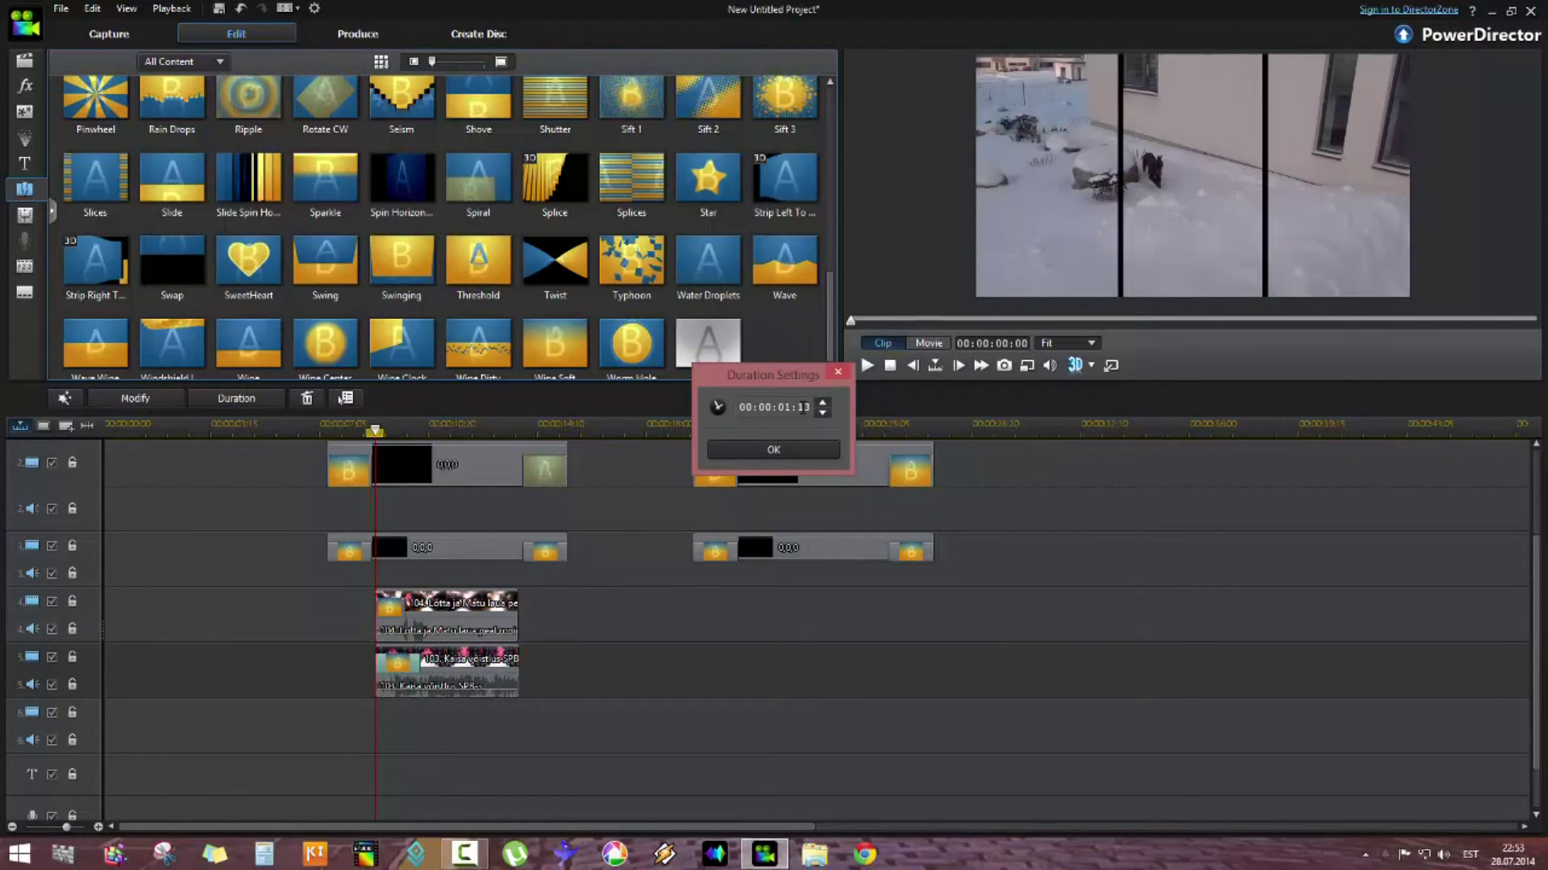
click(792, 449)
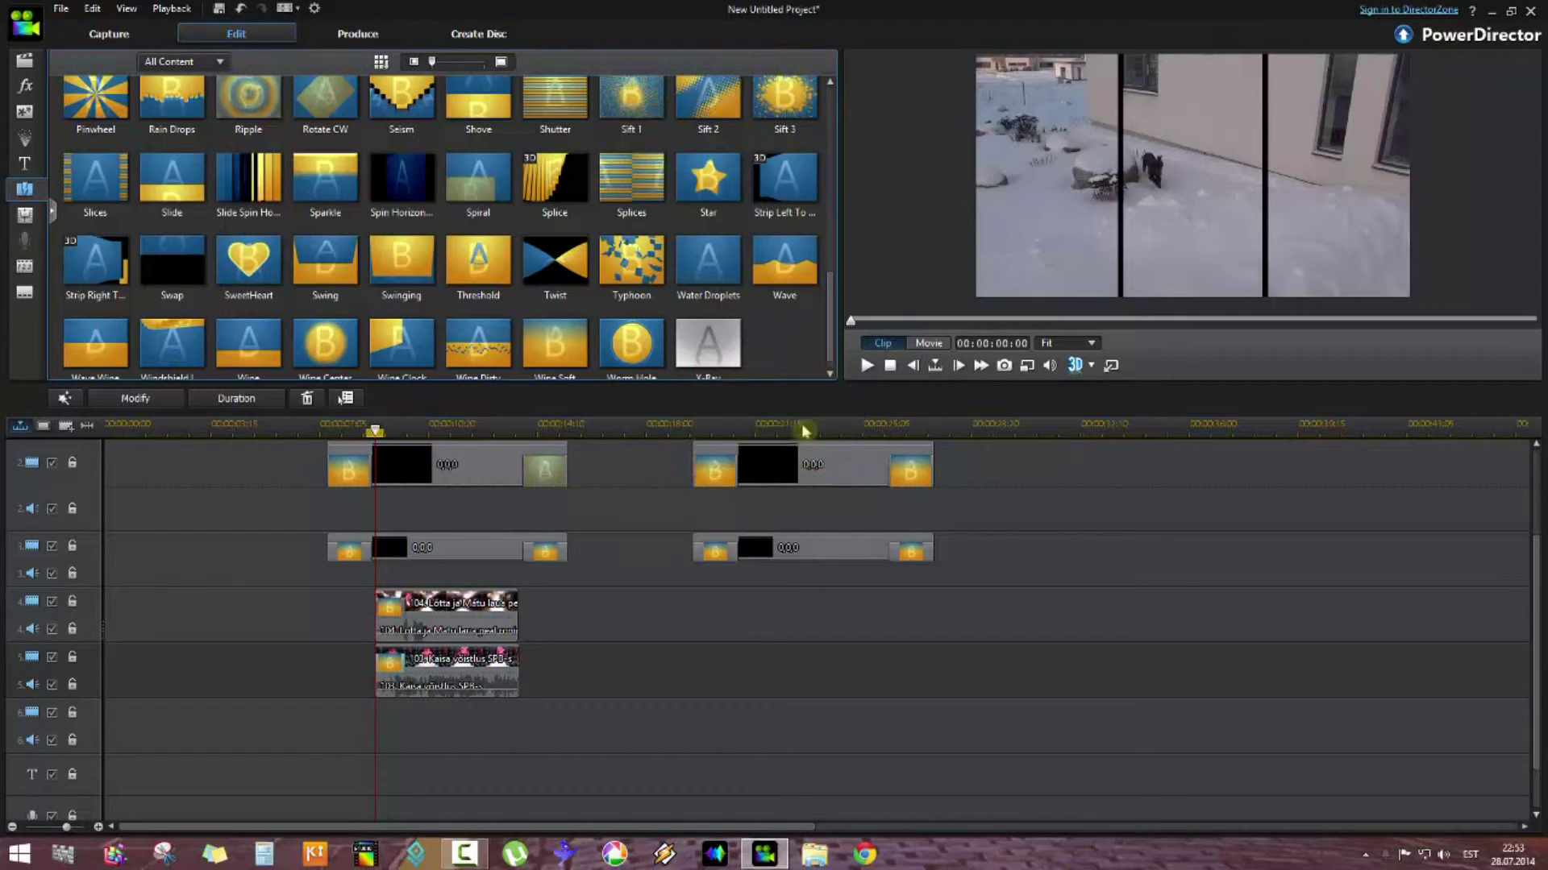
Add the Wipe Soft transition to the end of the track 4 clip and set its duration to 00:00:01:00
drag(567, 354, 491, 617)
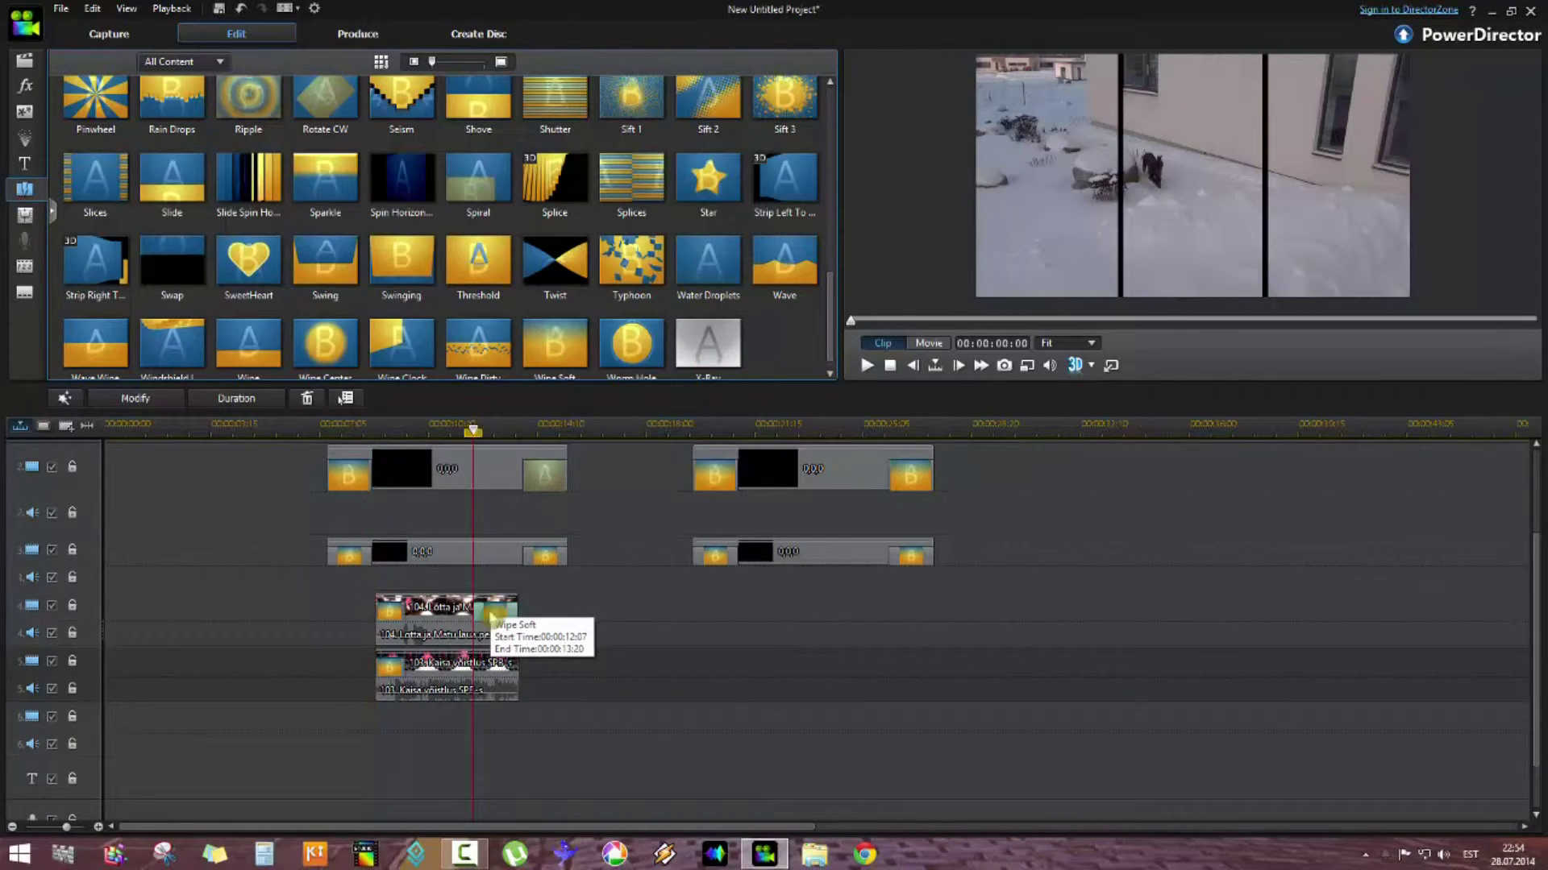
click(246, 399)
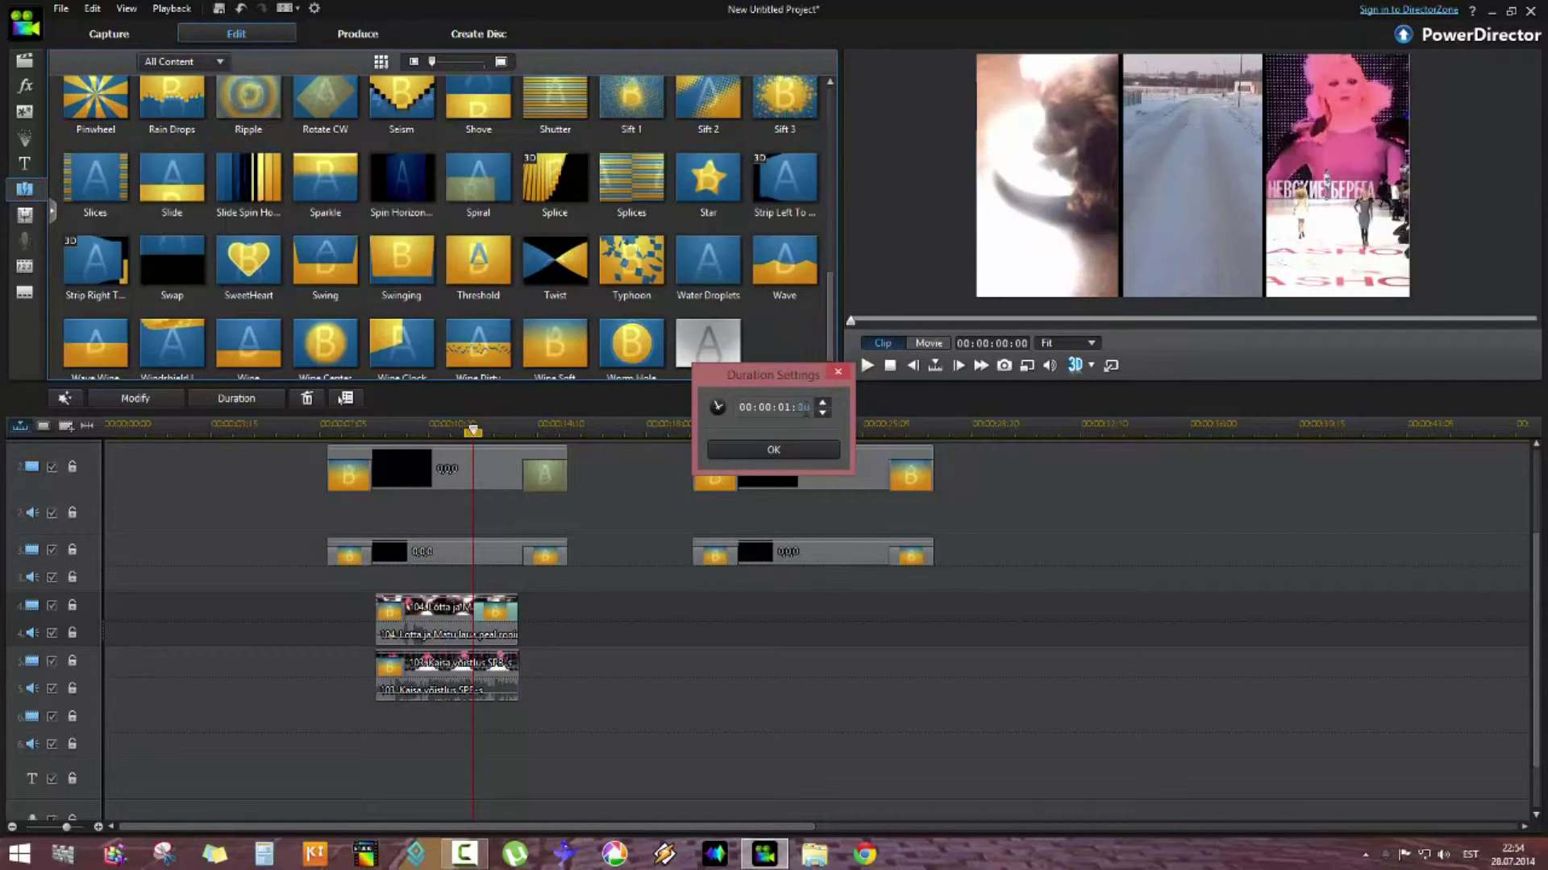
click(788, 449)
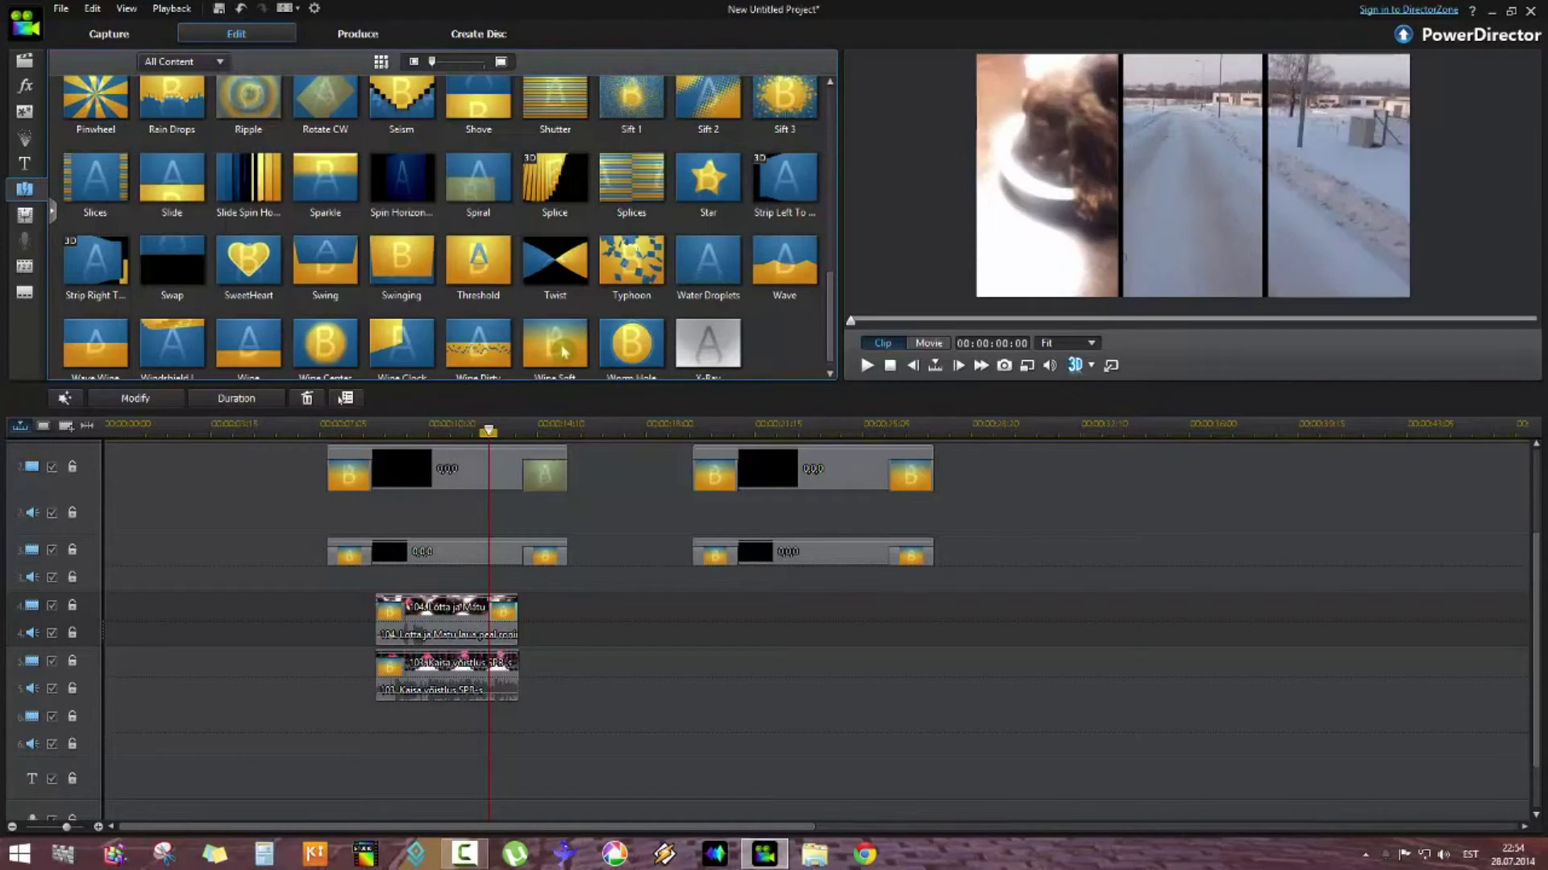
Add the Wipe Soft transition to the end of the track 5 clip and shorten its duration
drag(475, 650, 483, 659)
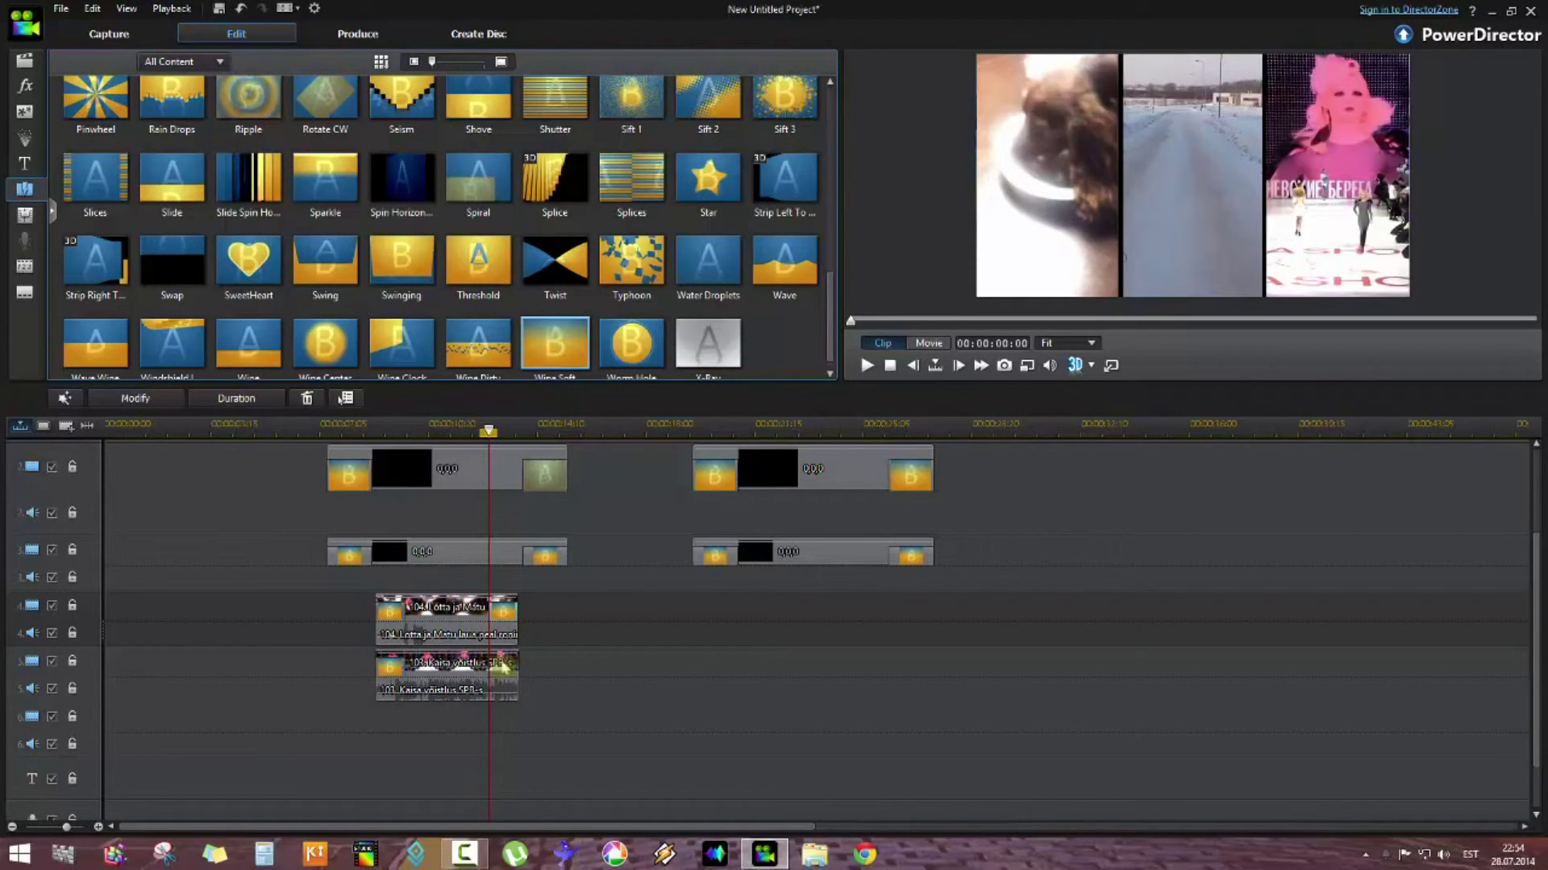
click(242, 398)
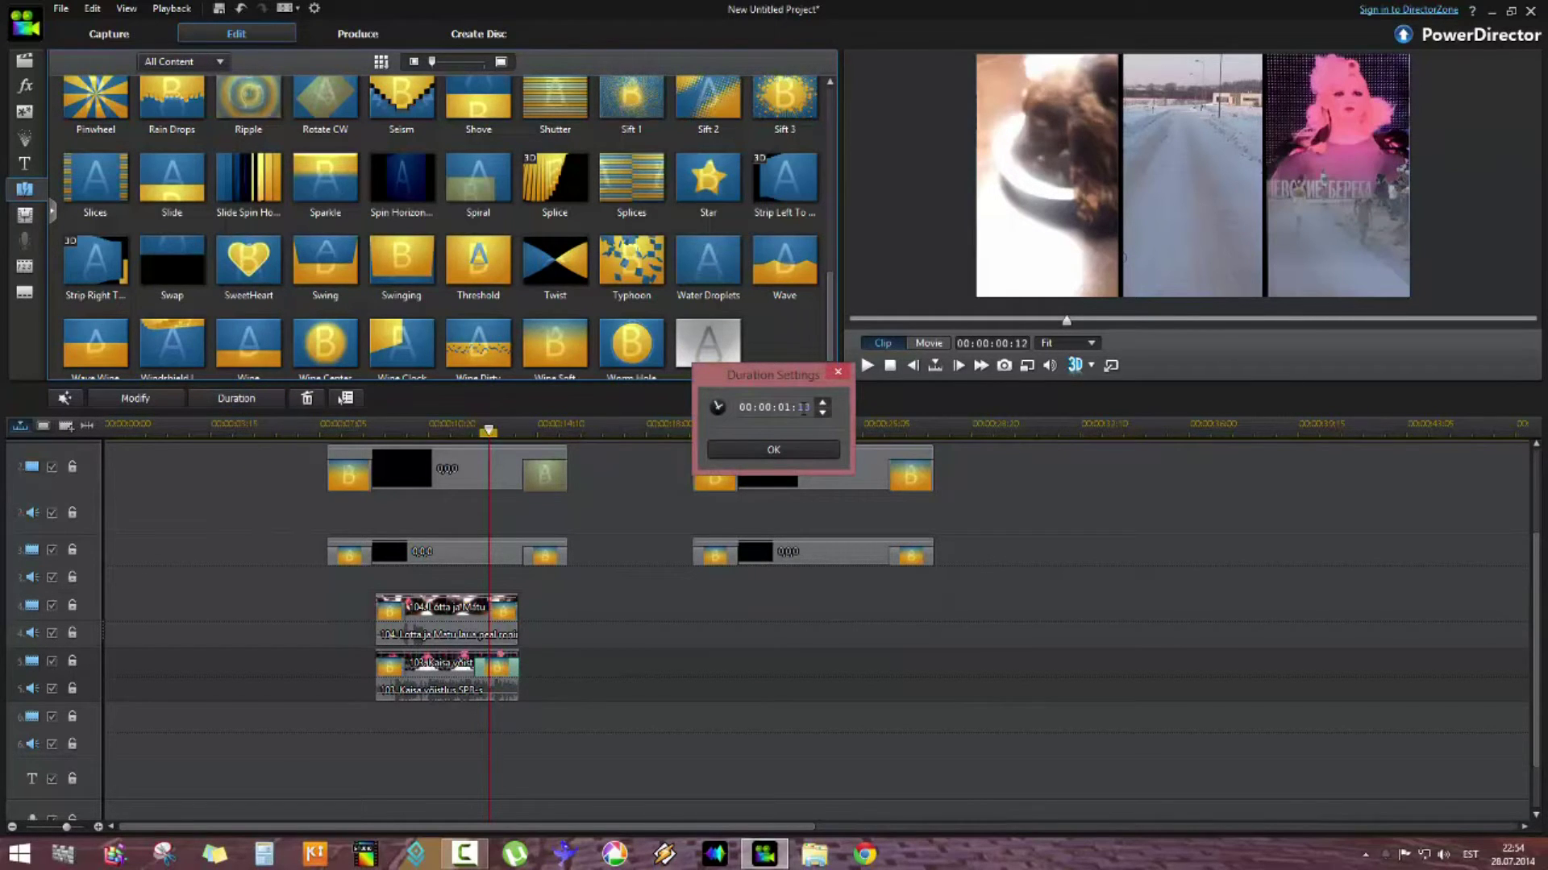
click(797, 449)
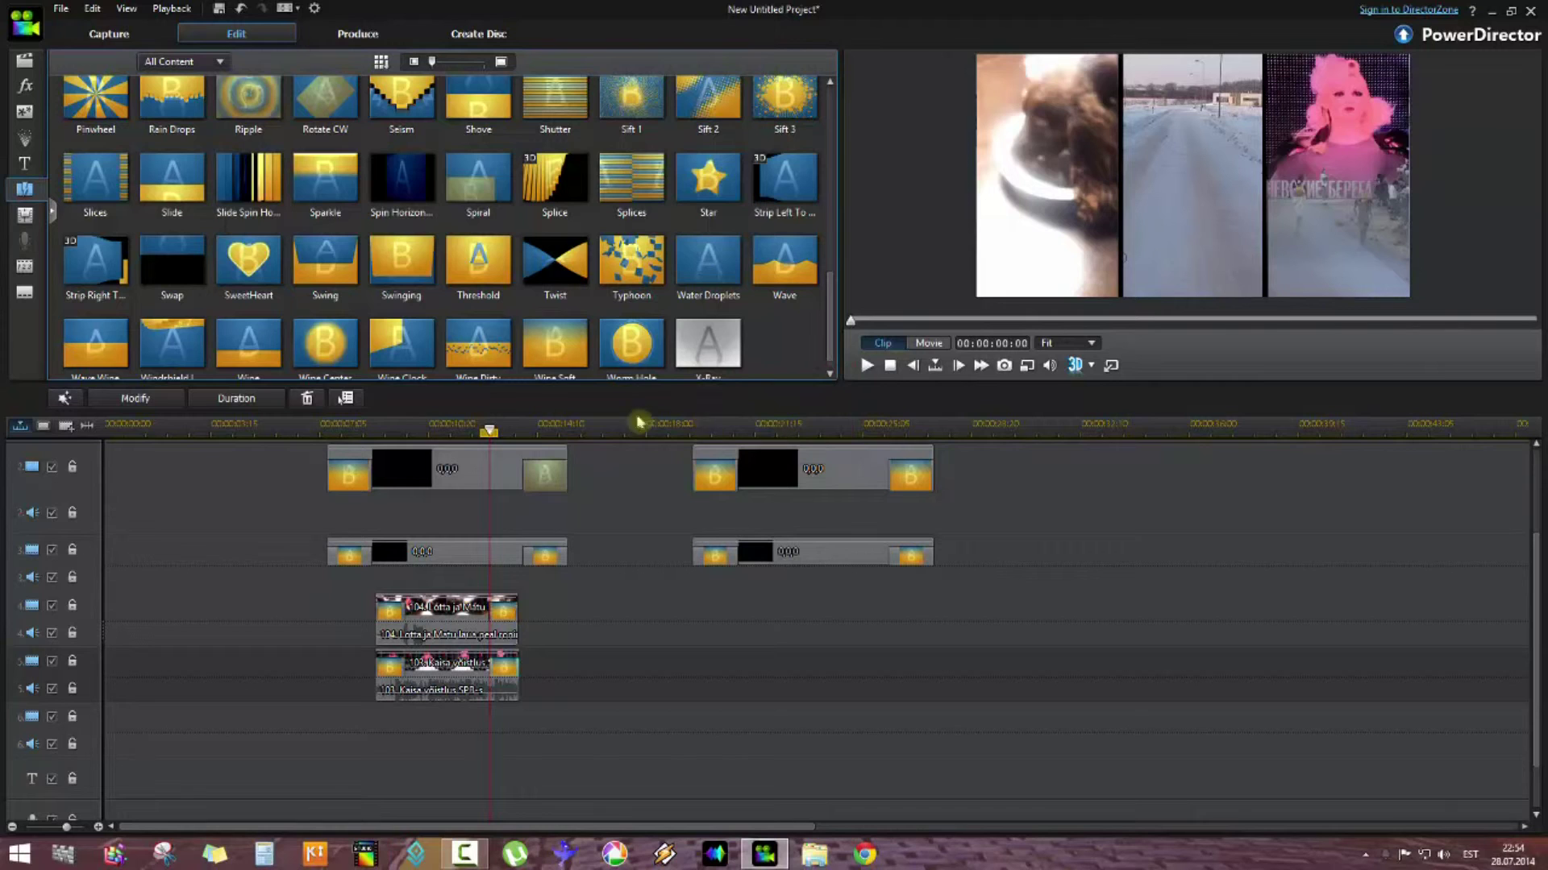
Set the direction of both the start and end transitions on the track 4 clip to Down
click(393, 613)
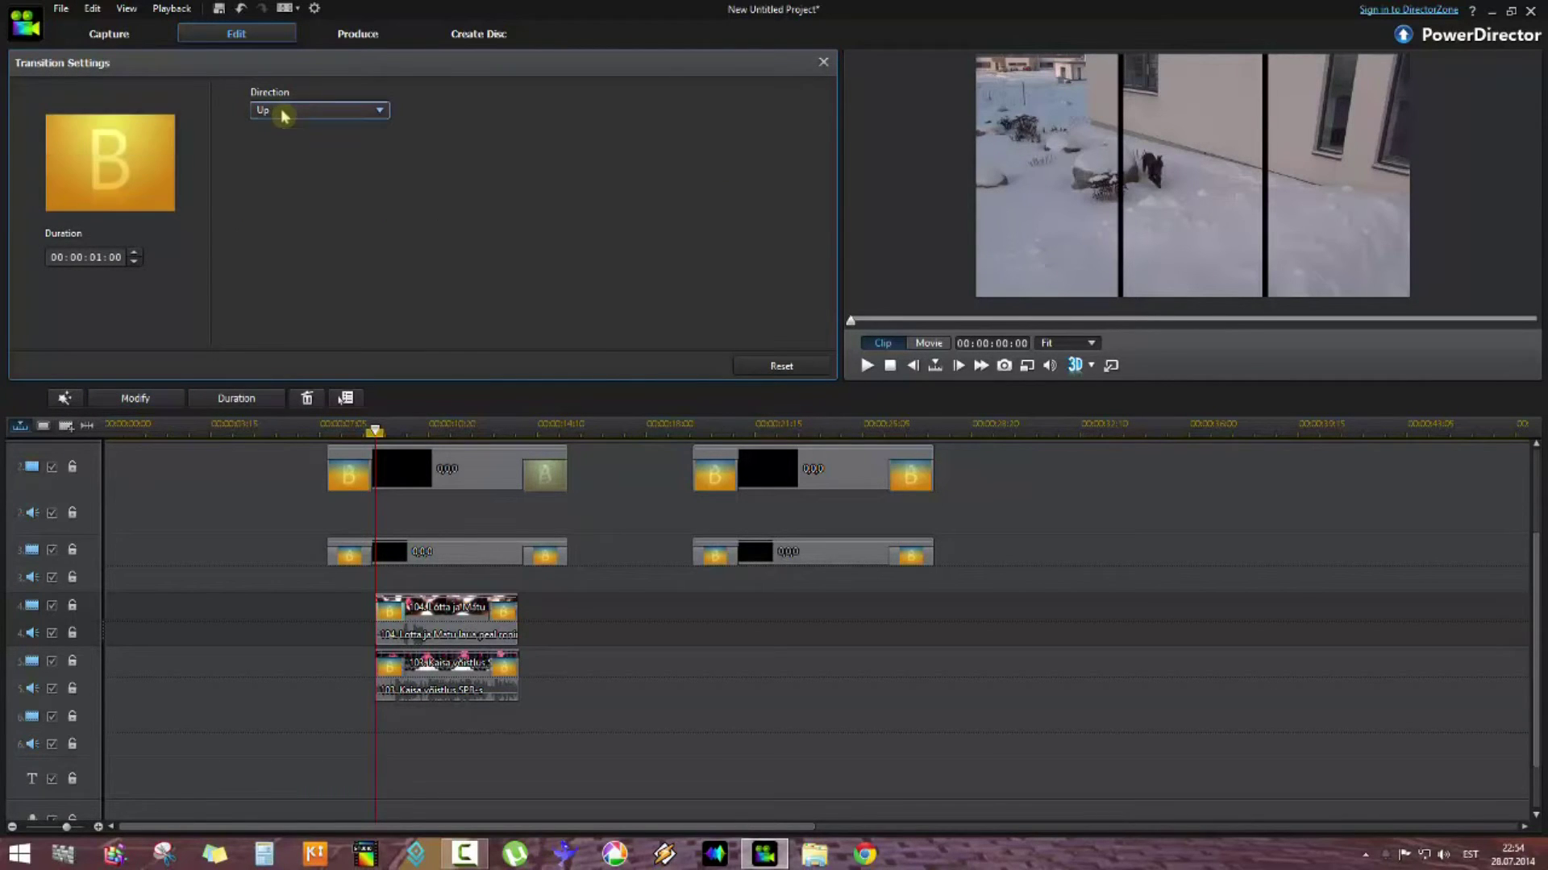
click(284, 112)
click(289, 147)
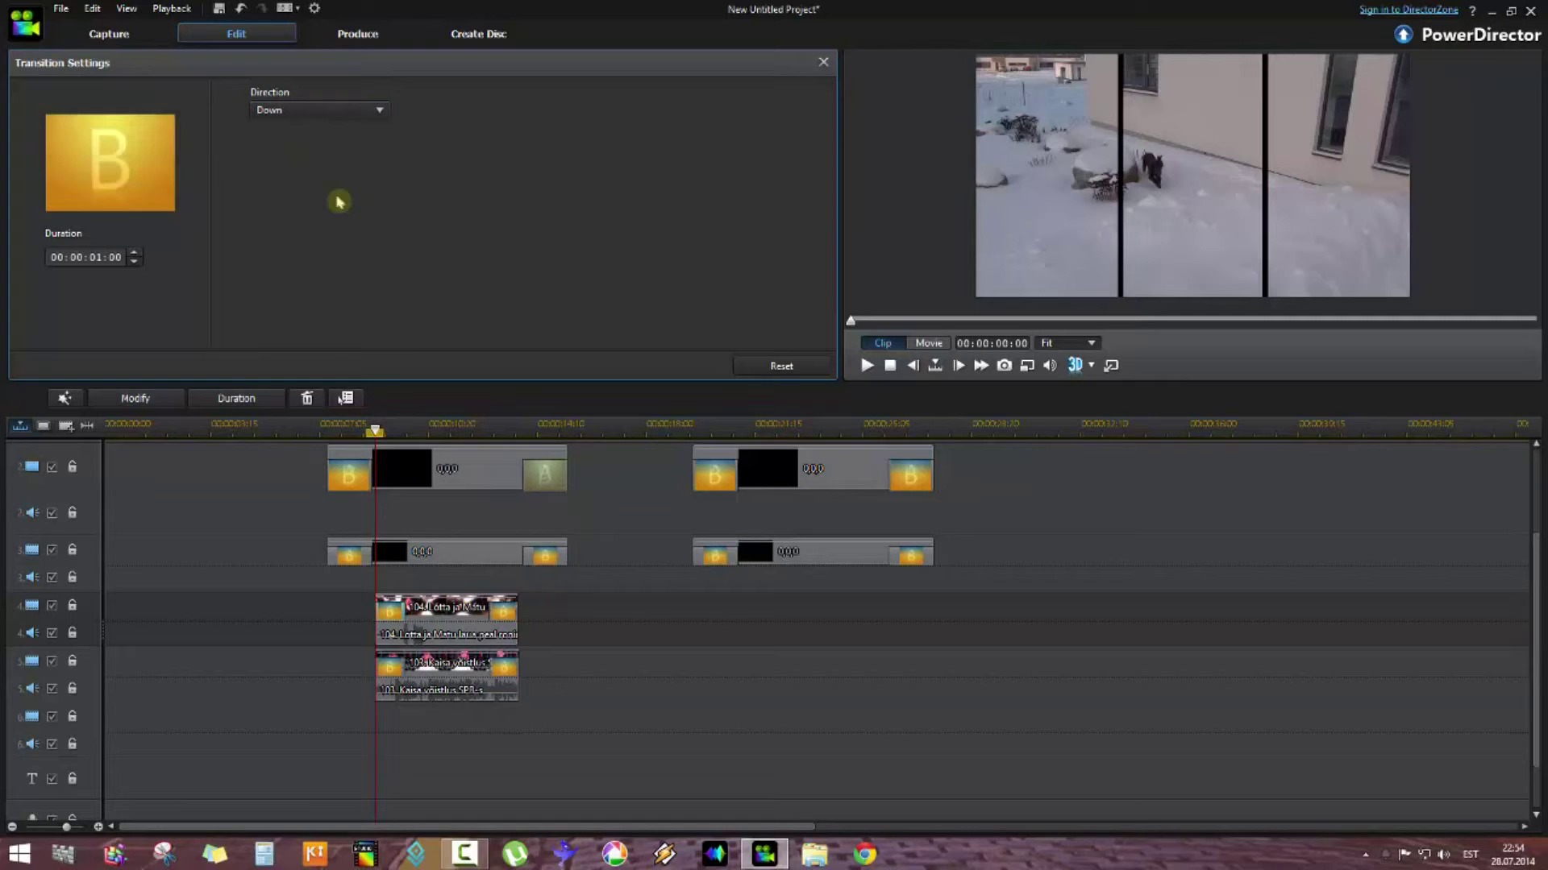
click(503, 617)
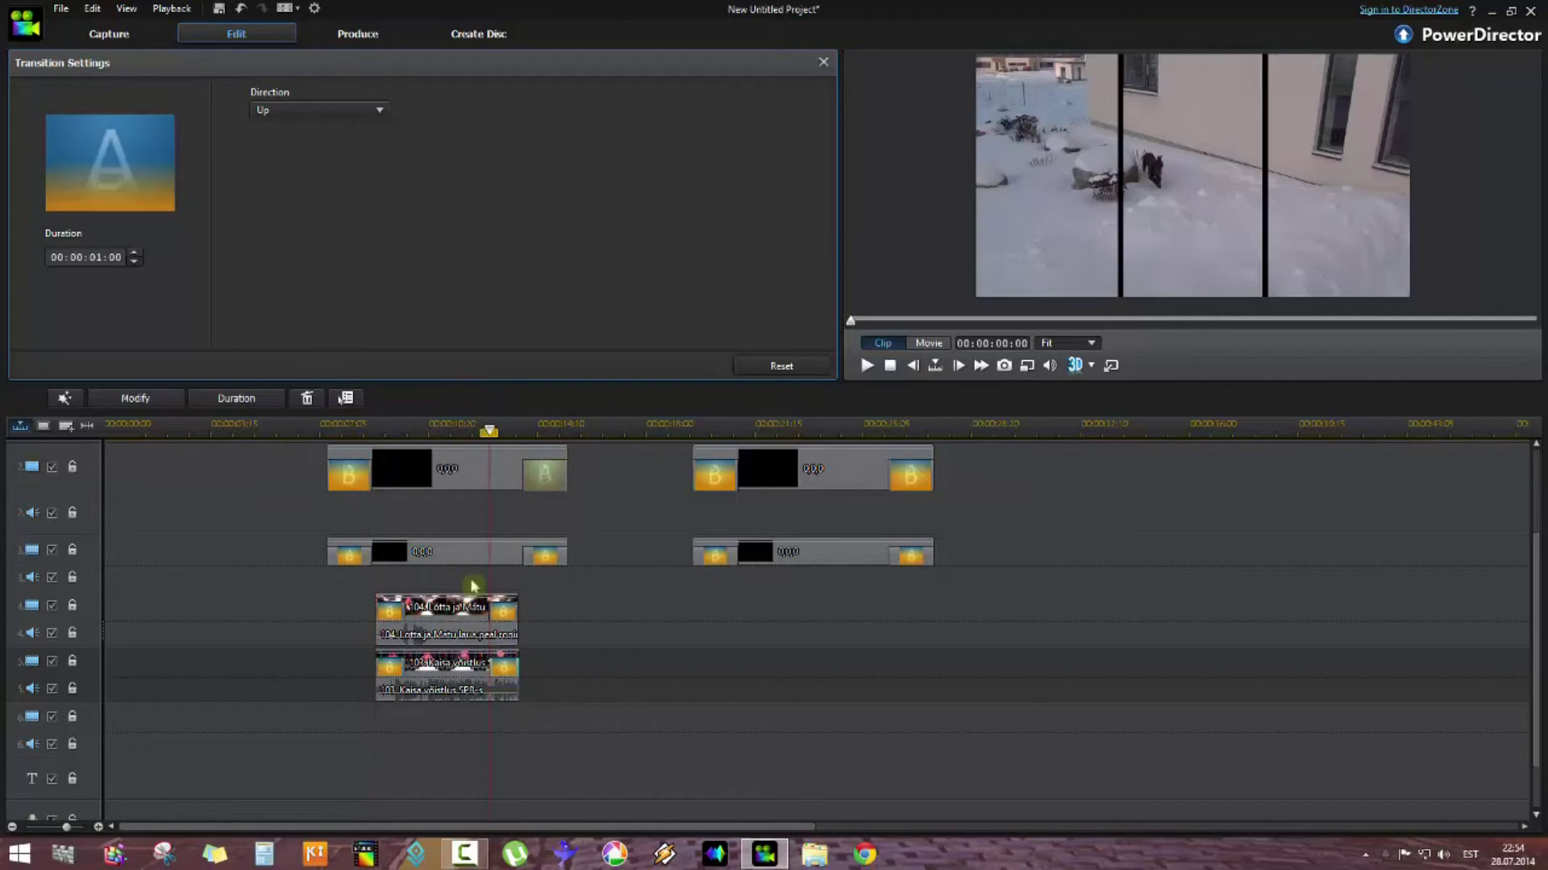
click(301, 110)
click(291, 145)
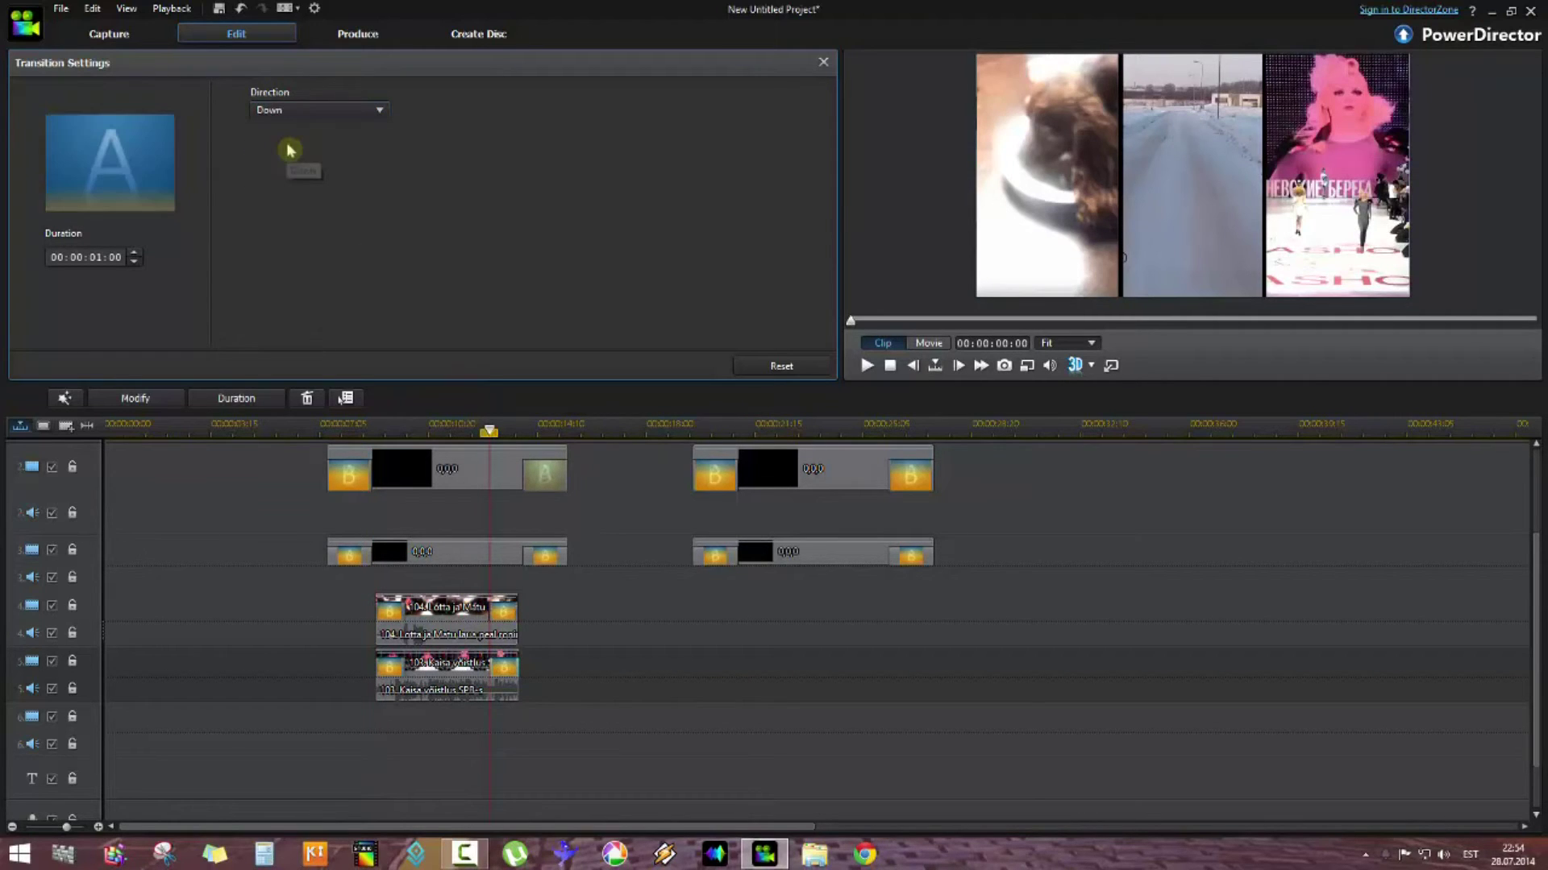
click(823, 62)
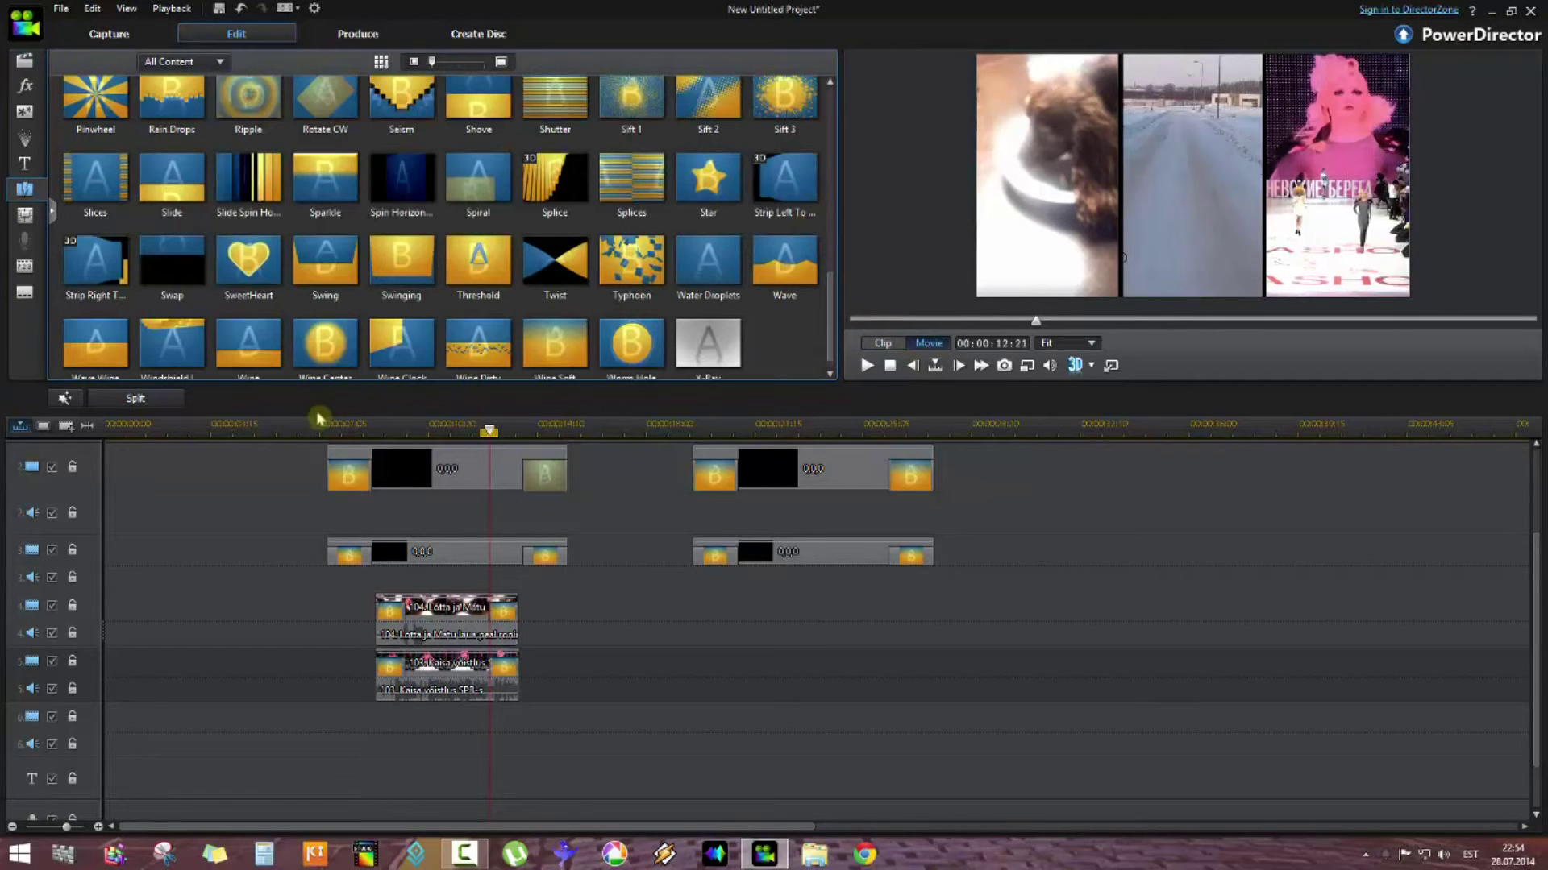
Enlarge the preview area and play the whole movie from the beginning to review the split-screen effect
click(865, 365)
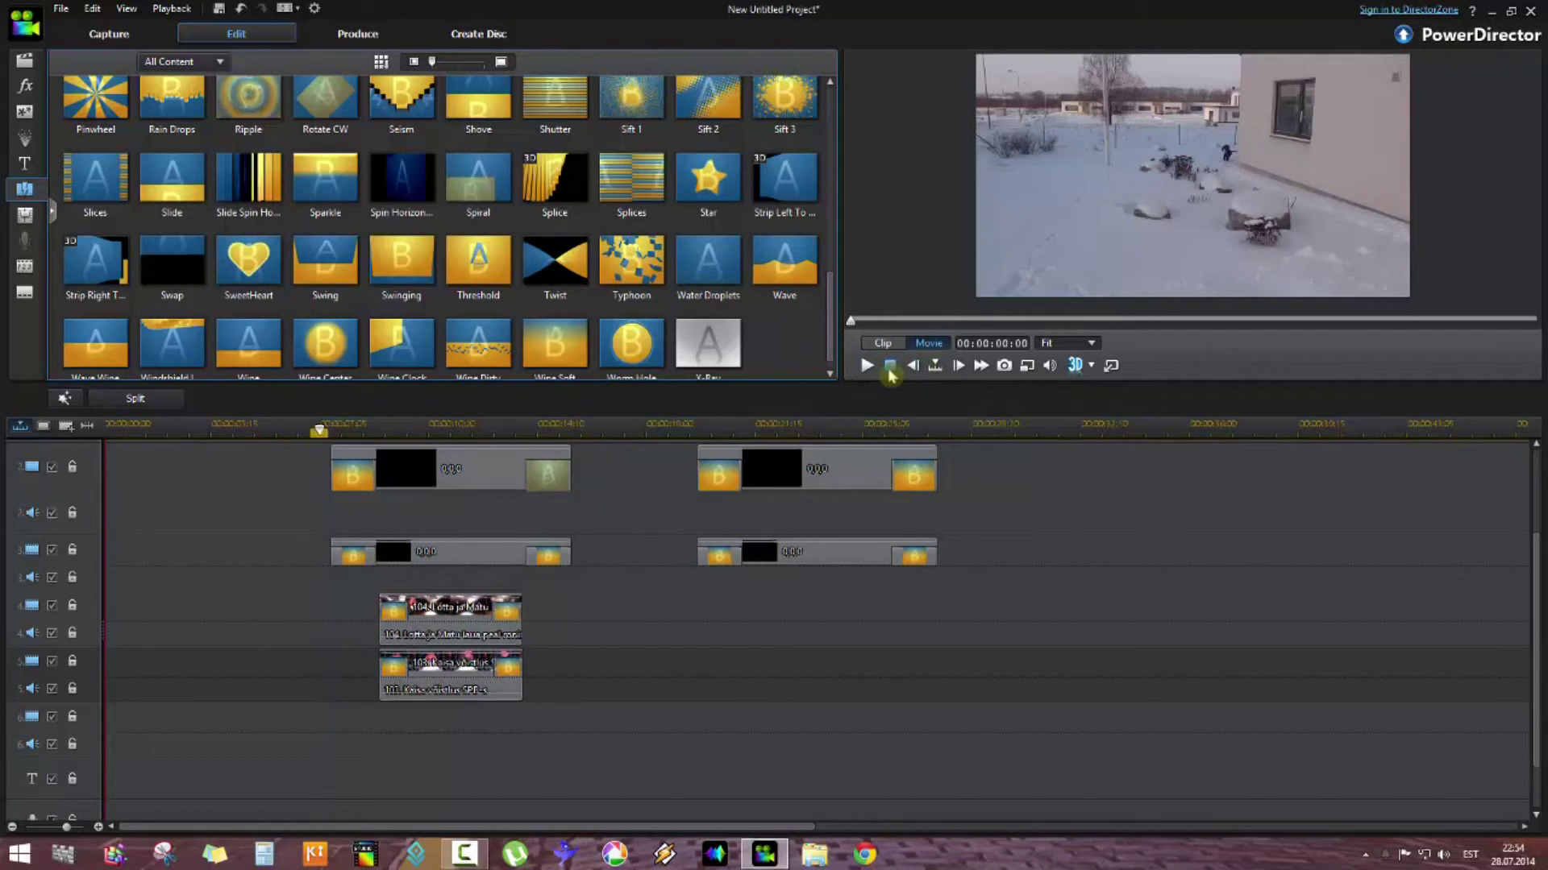
click(889, 365)
drag(1534, 605, 1532, 483)
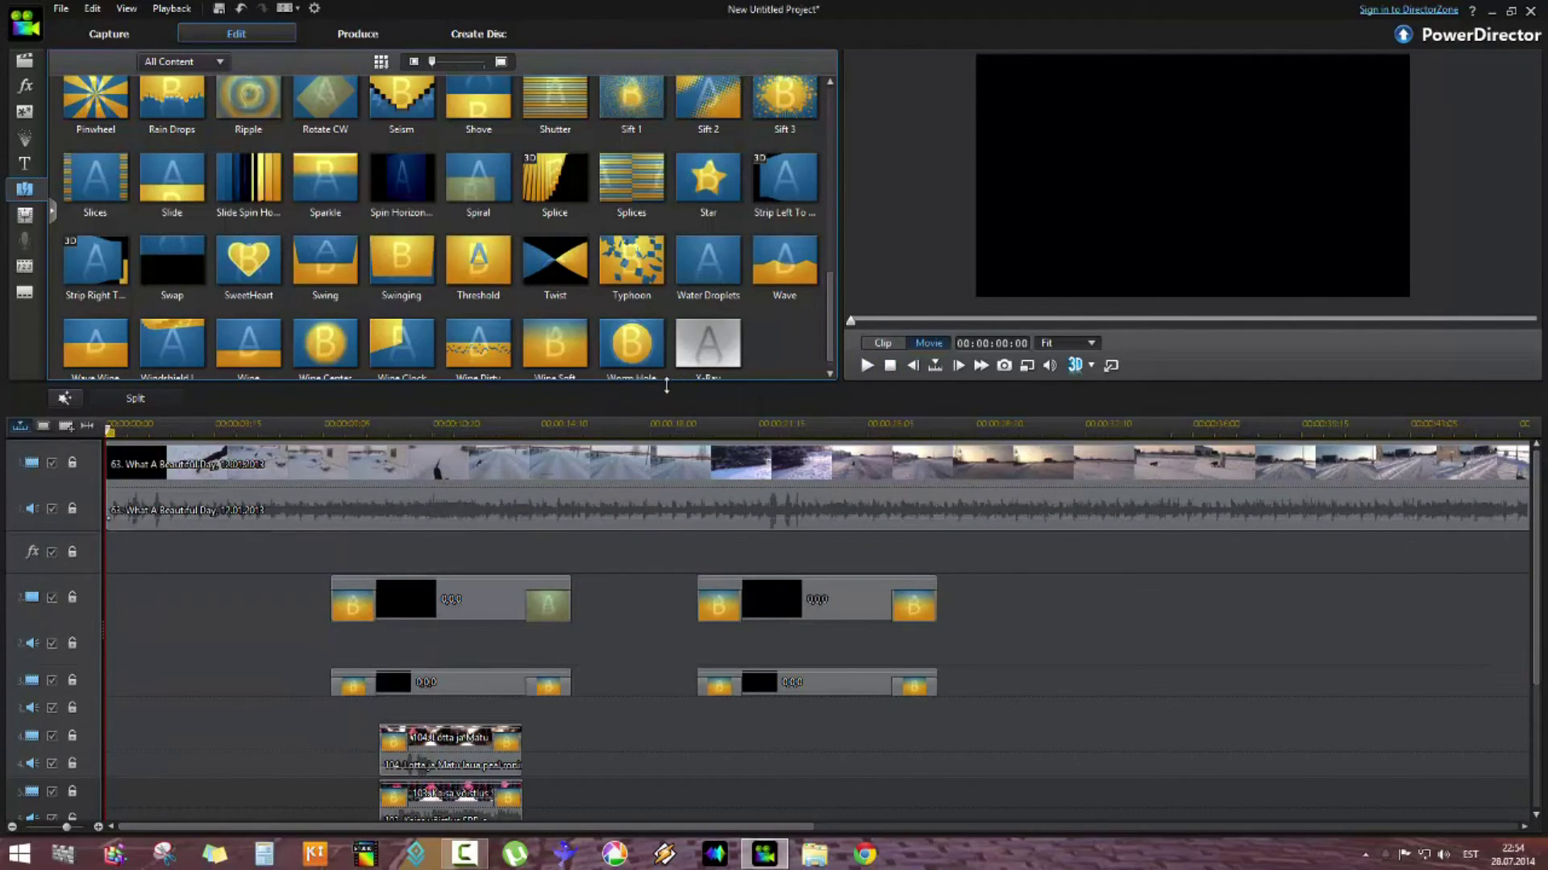
drag(666, 409, 660, 509)
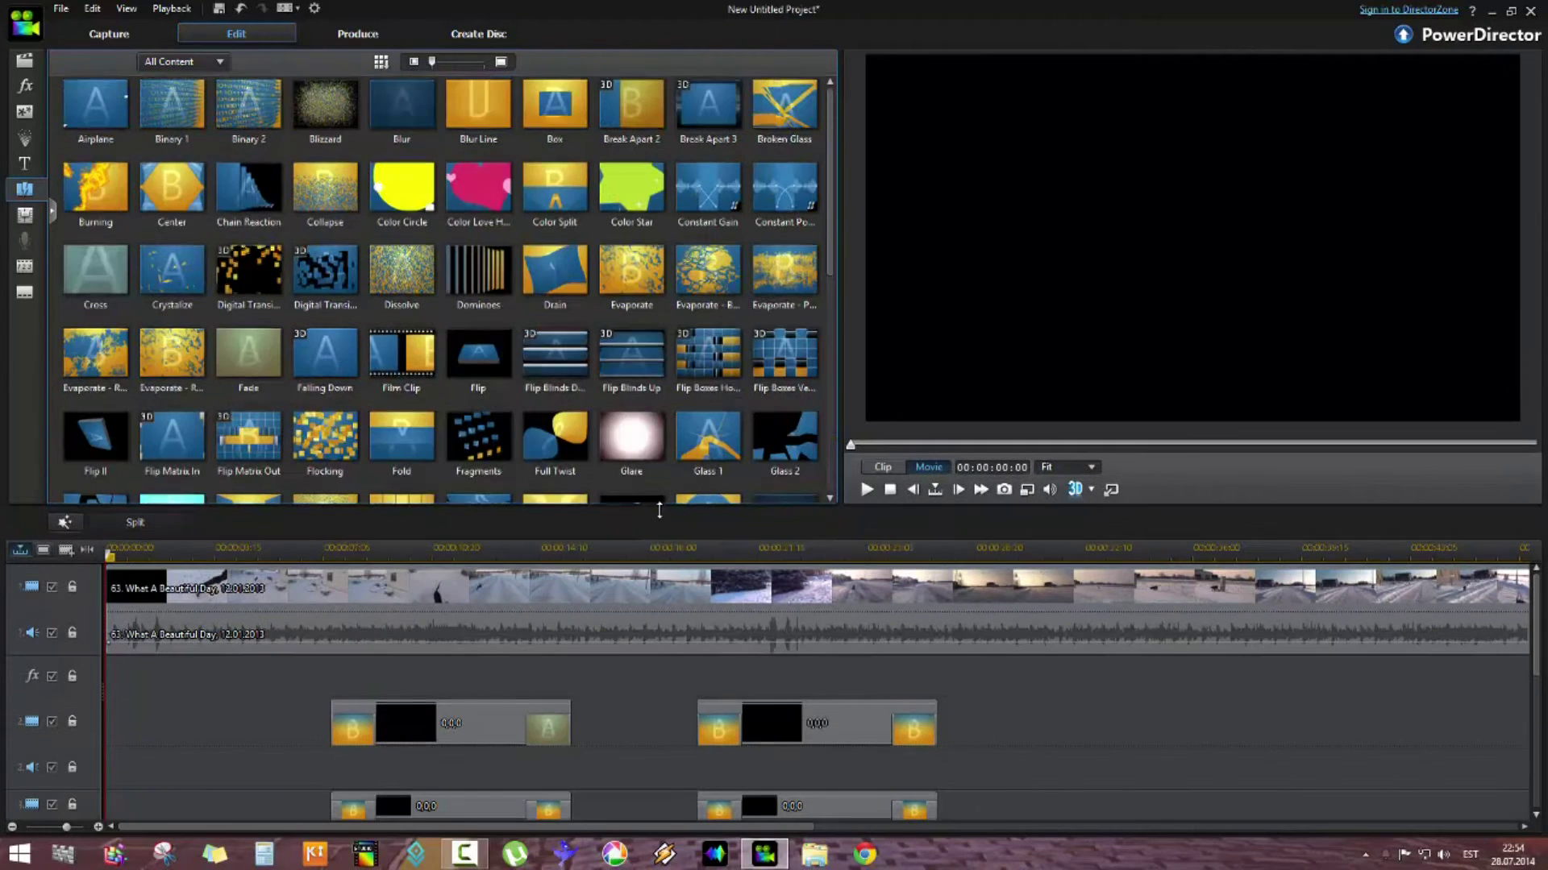
click(867, 489)
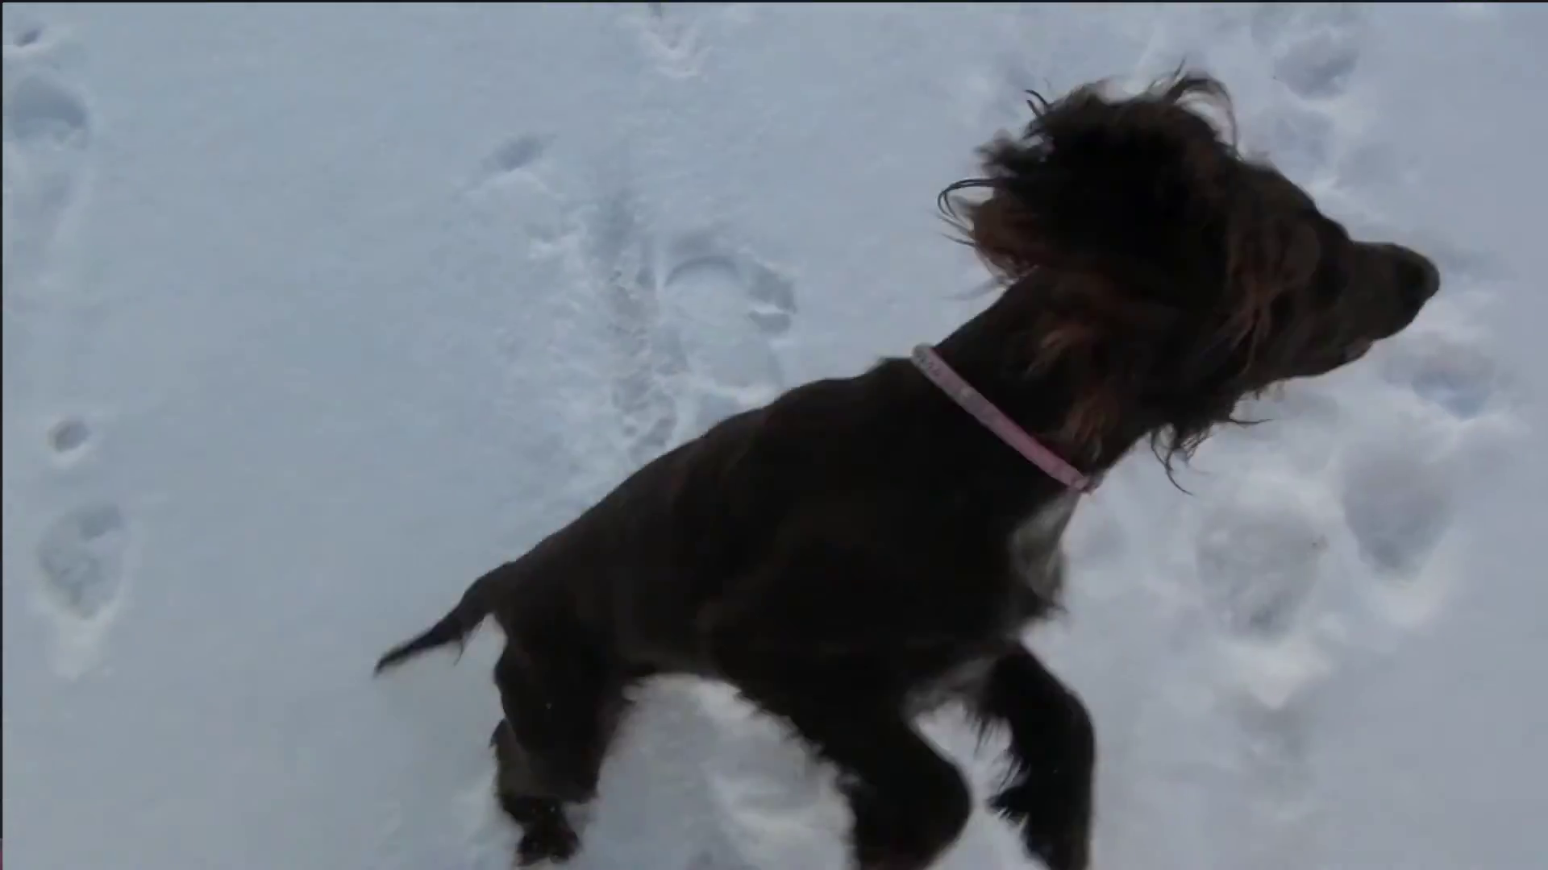